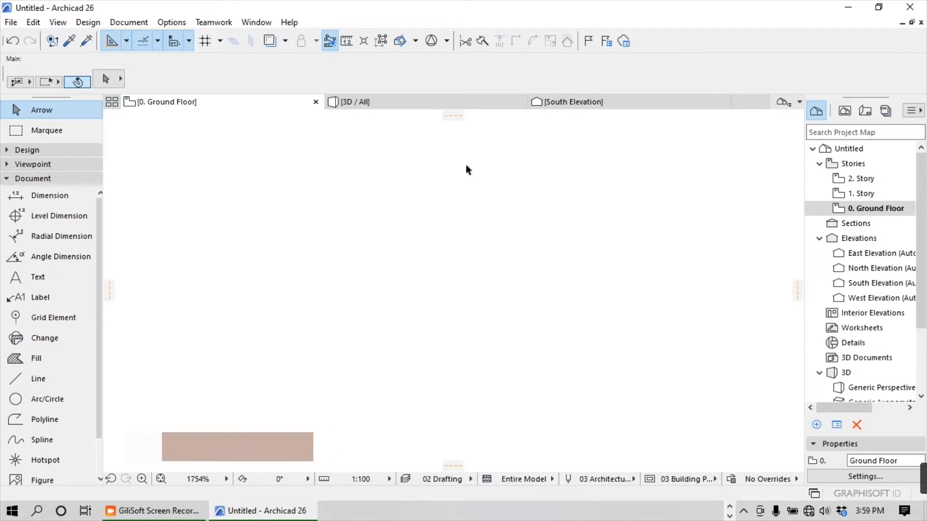
# - Place the Cornice image as an external drawing on the Ground Floor plan
pyautogui.click(11, 22)
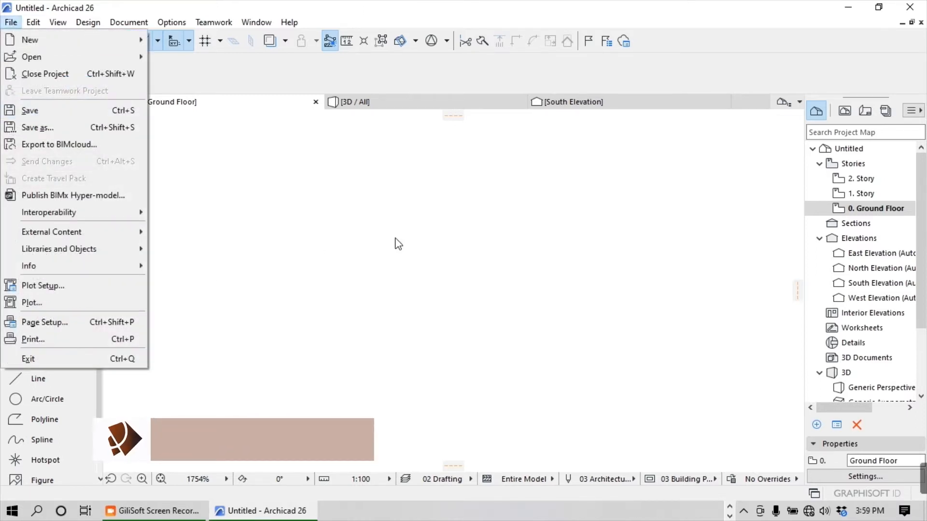
pyautogui.moveTo(45, 234)
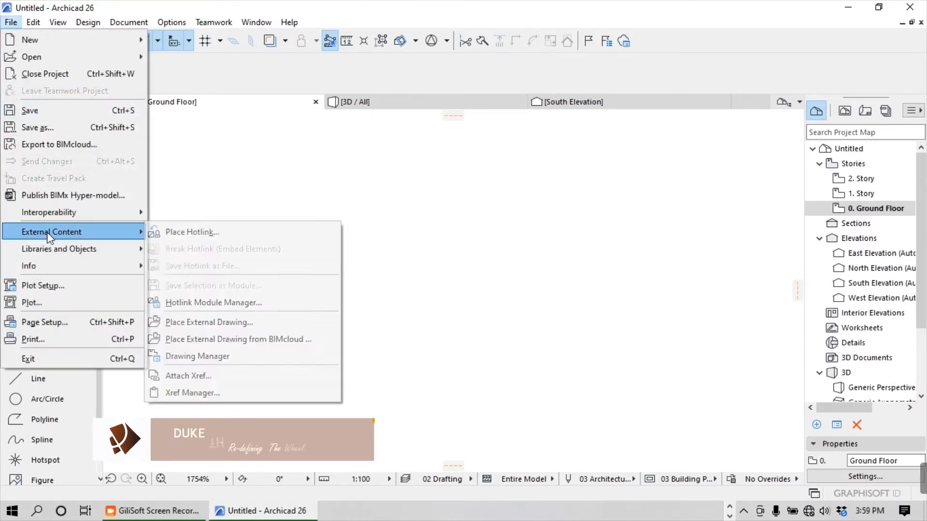
pyautogui.click(208, 322)
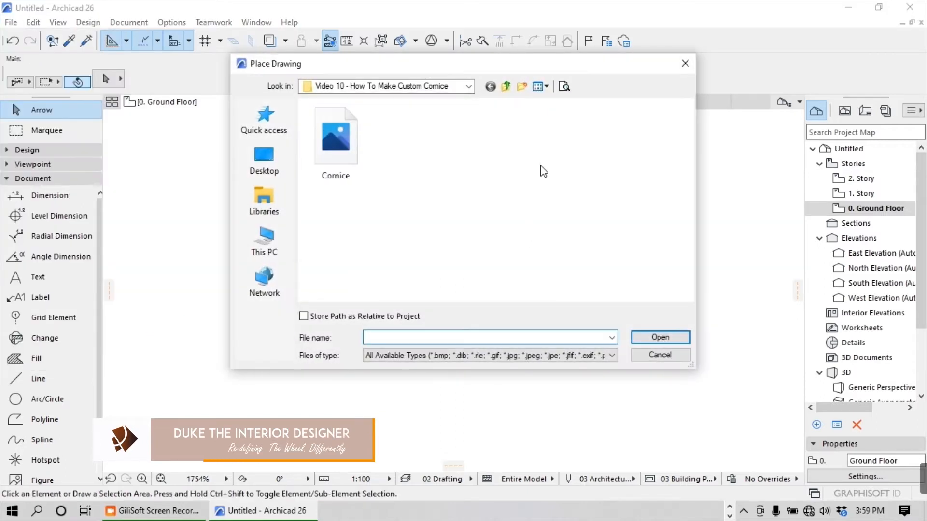
pyautogui.click(644, 338)
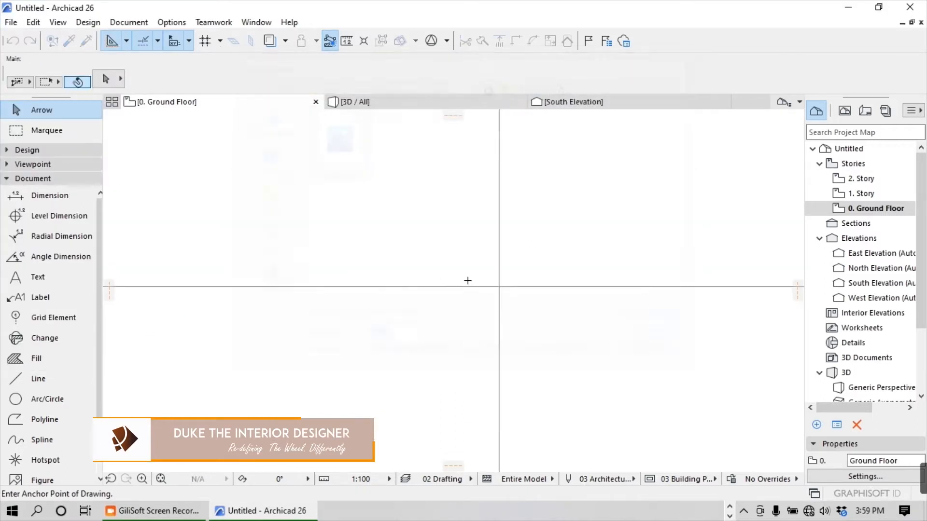
pyautogui.click(416, 272)
pyautogui.scroll(3, 361, 219)
pyautogui.scroll(-2, 393, 254)
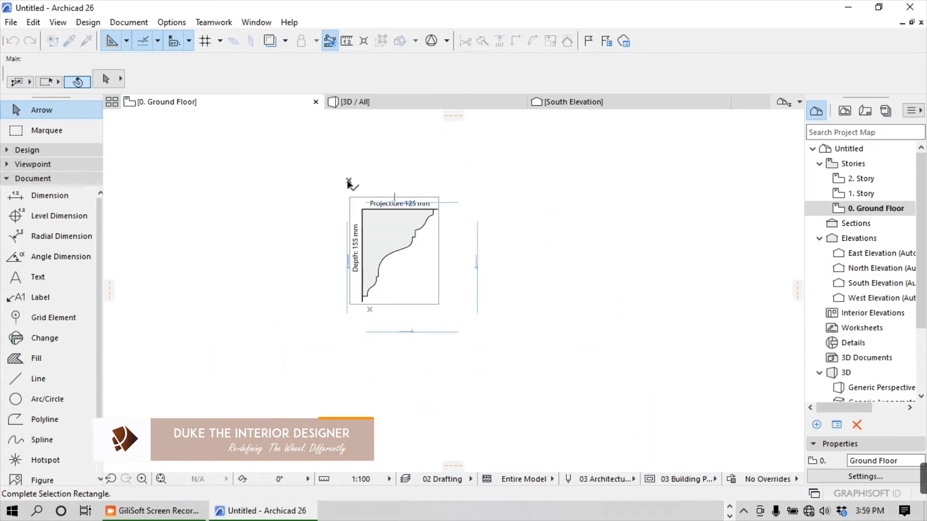
# - Move the cornice drawing outside the elevation markers, to the east of them
pyautogui.scroll(4, 456, 218)
pyautogui.scroll(-2, 418, 195)
pyautogui.click(393, 244)
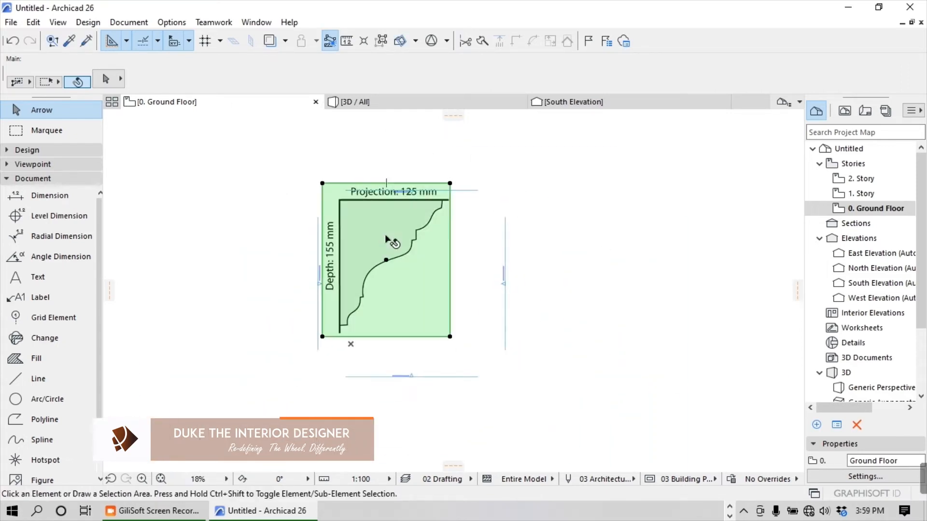
pyautogui.click(382, 242)
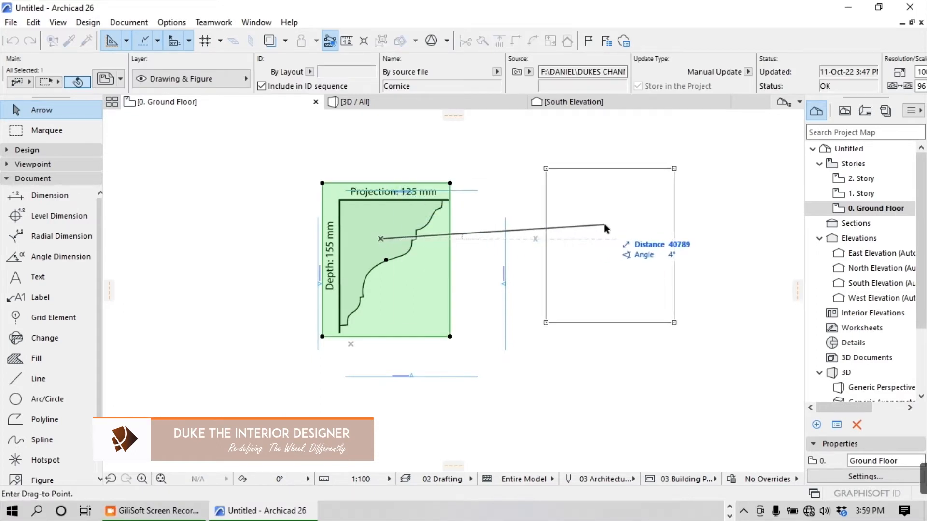
pyautogui.click(606, 227)
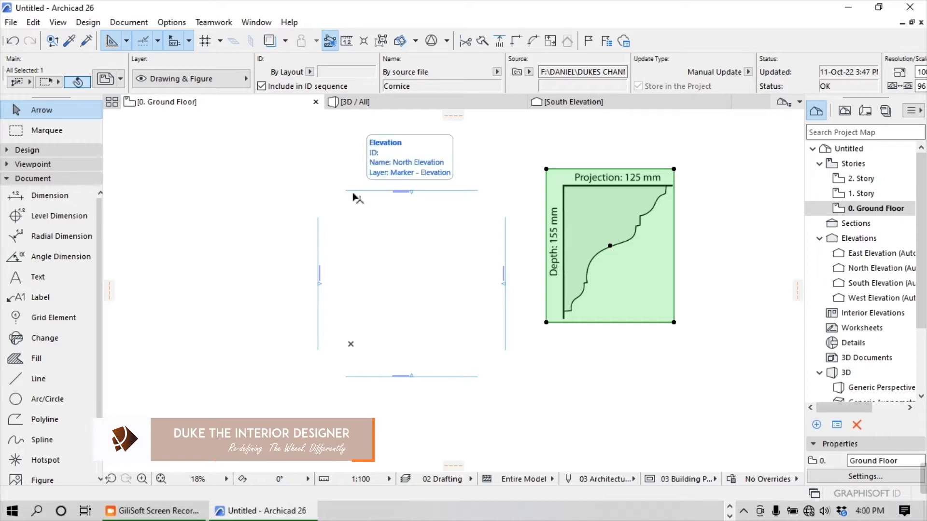
pyautogui.click(273, 162)
# - Draw a 125 x 155 mm rectangle with the Line tool inside the area enclosed by the elevation markers
pyautogui.click(24, 382)
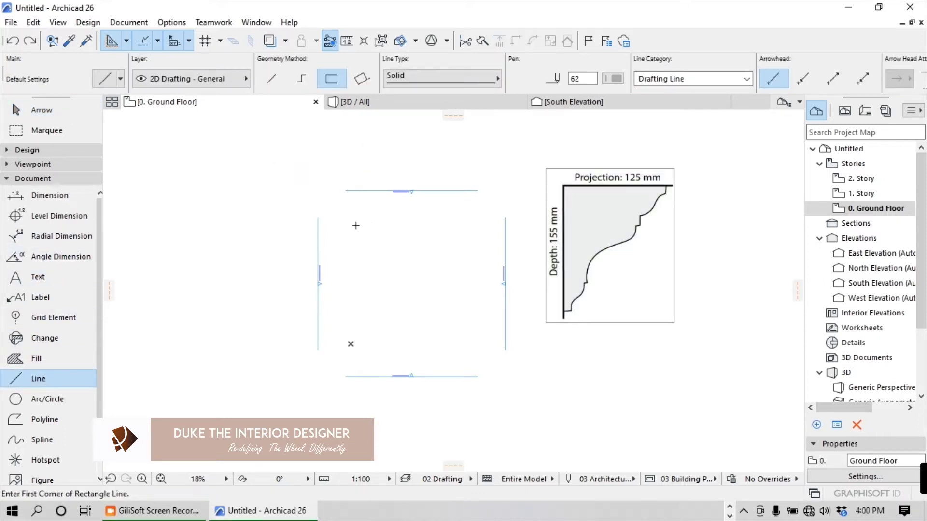
pyautogui.click(355, 225)
pyautogui.write('125')
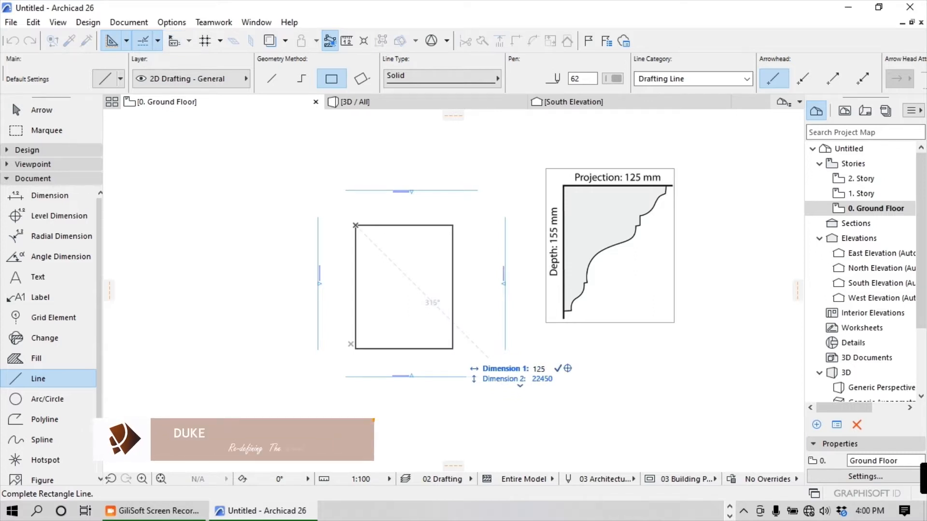
pyautogui.press('Tab')
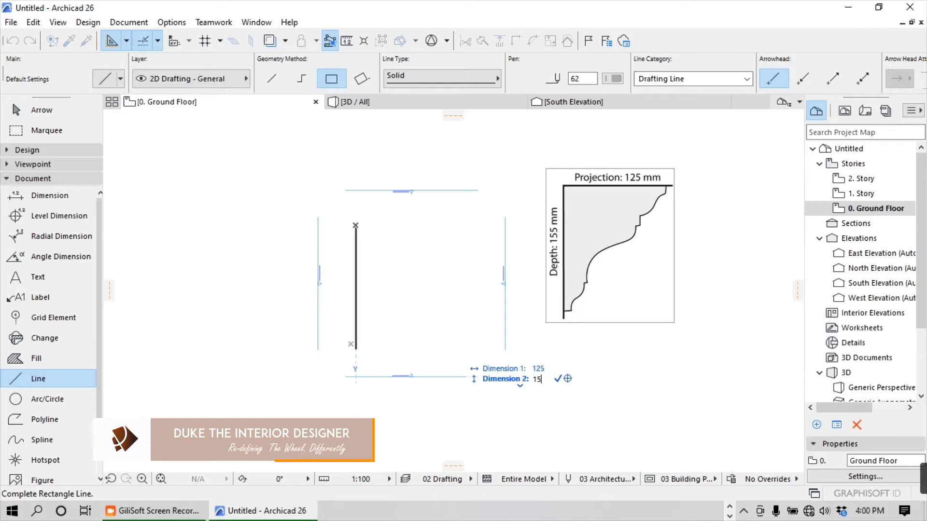
pyautogui.write('155')
pyautogui.press('Return')
pyautogui.scroll(5, 362, 233)
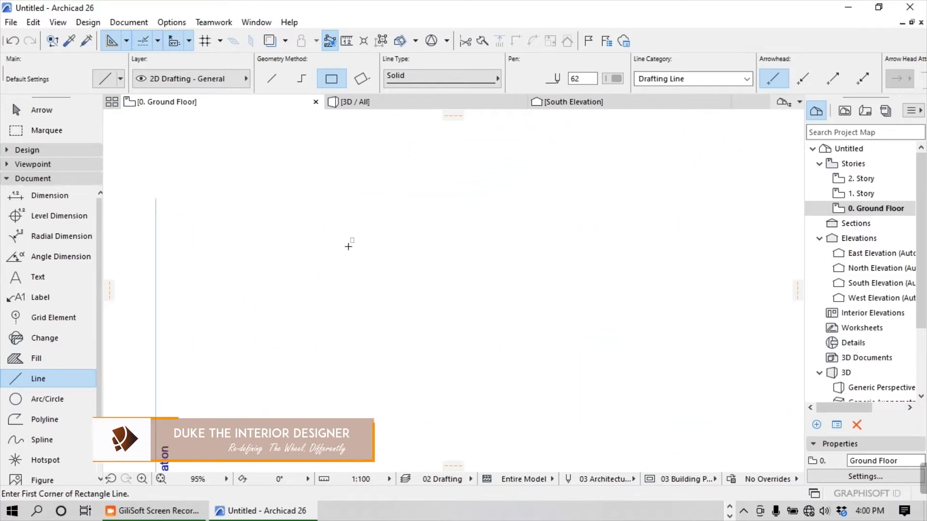
pyautogui.scroll(-5, 375, 249)
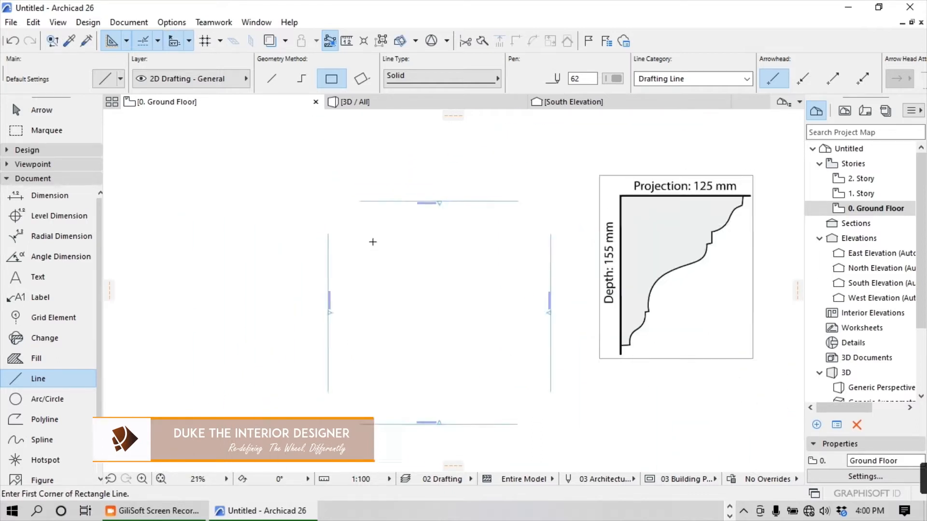
# - Resize the cornice drawing by percentage to bring it closer to the reference rectangle's size
pyautogui.click(41, 110)
pyautogui.click(507, 236)
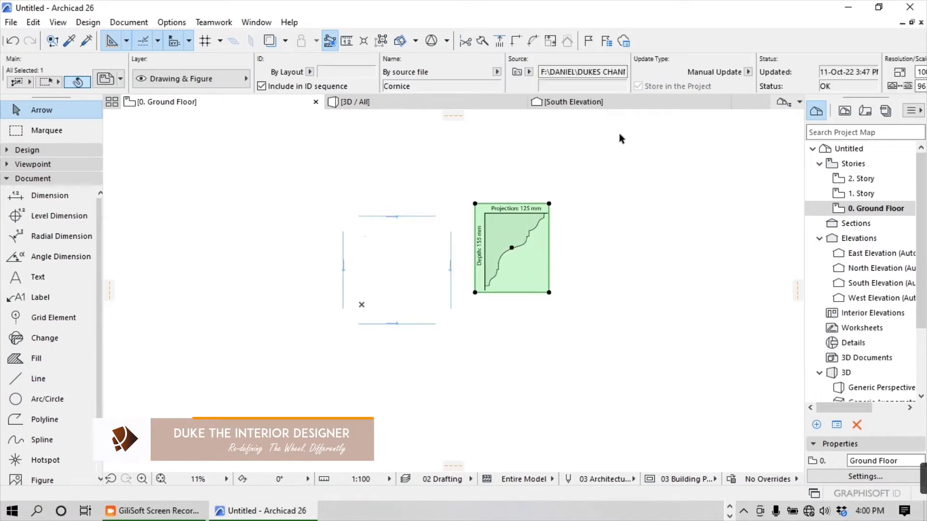
pyautogui.click(550, 42)
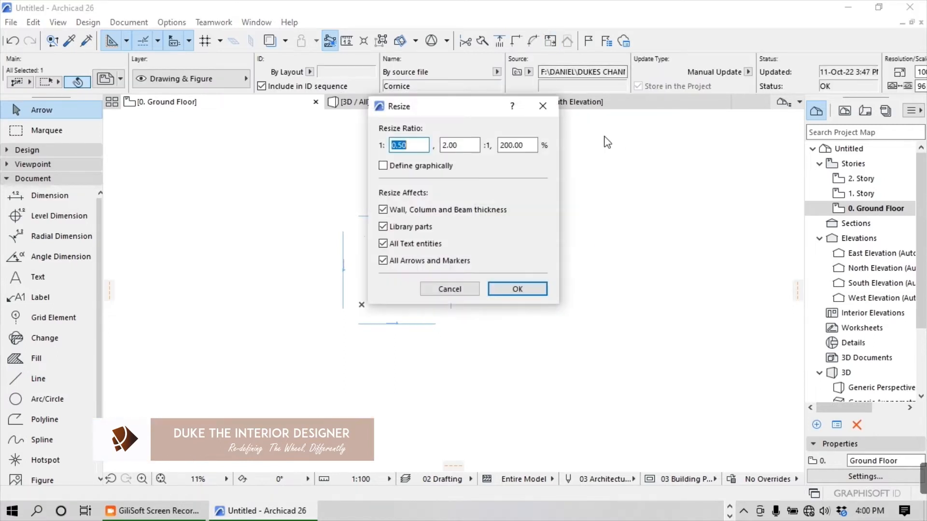
pyautogui.click(534, 145)
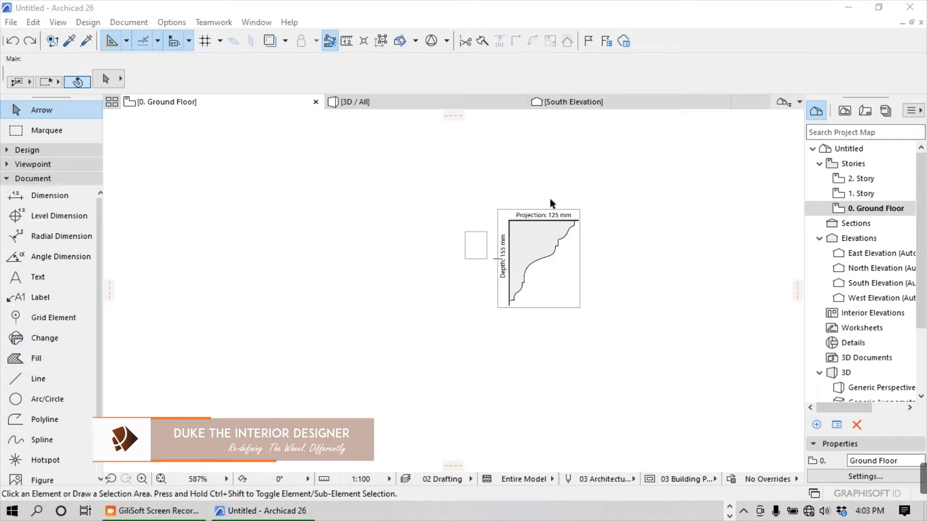
# - Resize the cornice drawing to 32% with all Resize Affects options kept on
pyautogui.scroll(3, 550, 199)
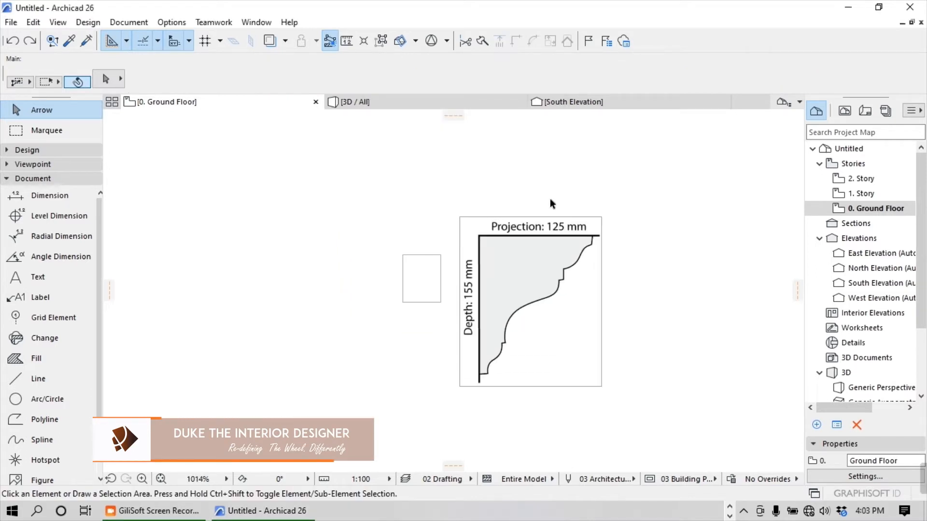
pyautogui.click(544, 242)
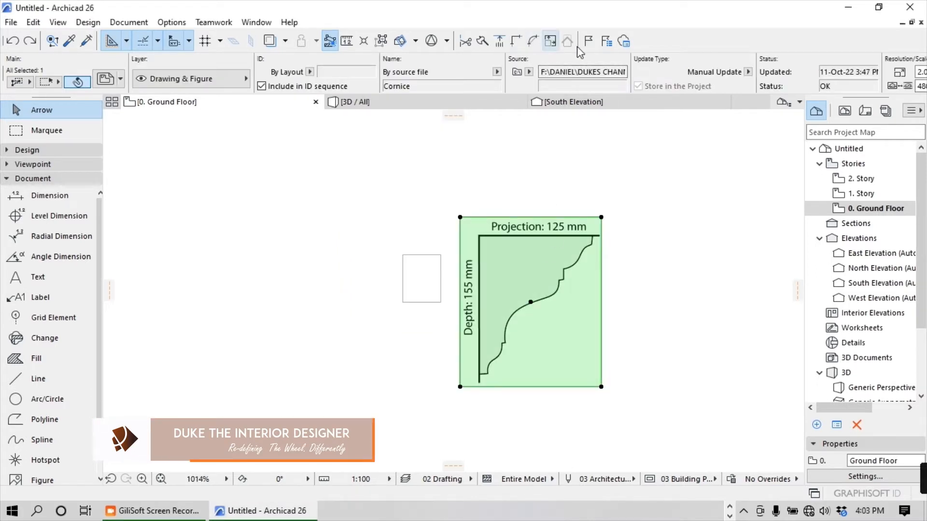
pyautogui.click(553, 44)
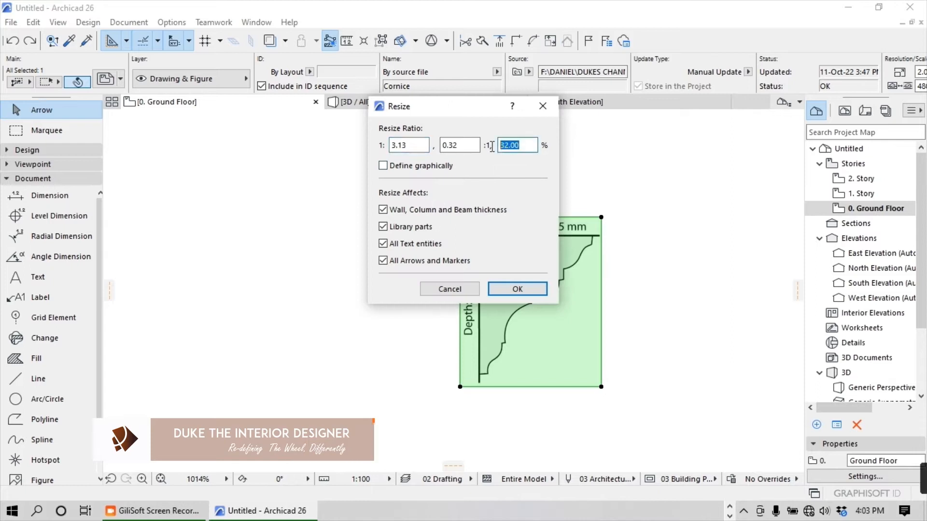
pyautogui.click(497, 289)
pyautogui.scroll(2, 505, 196)
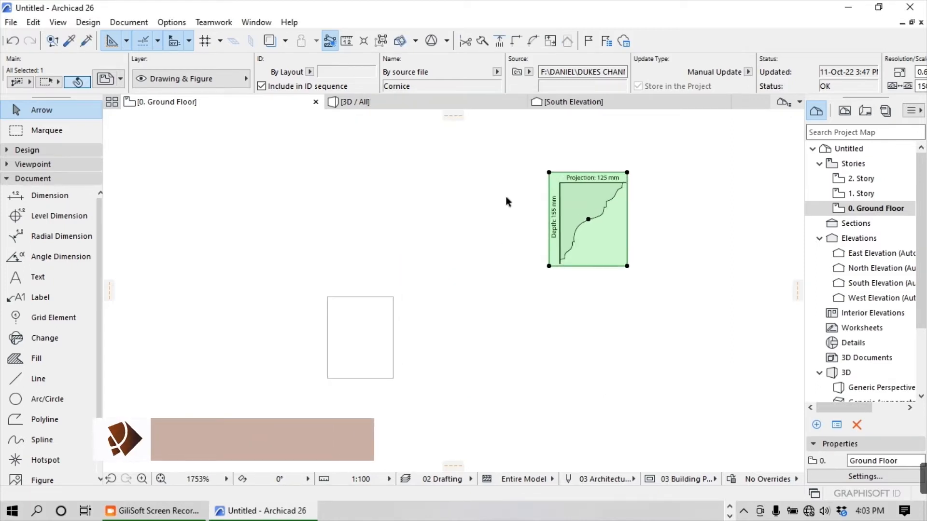
# - Move the cornice drawing over the reference rectangle, aligning the profile's upper corner with the rectangle's corner
pyautogui.hotkey('ctrl', 'd')
pyautogui.scroll(2, 569, 181)
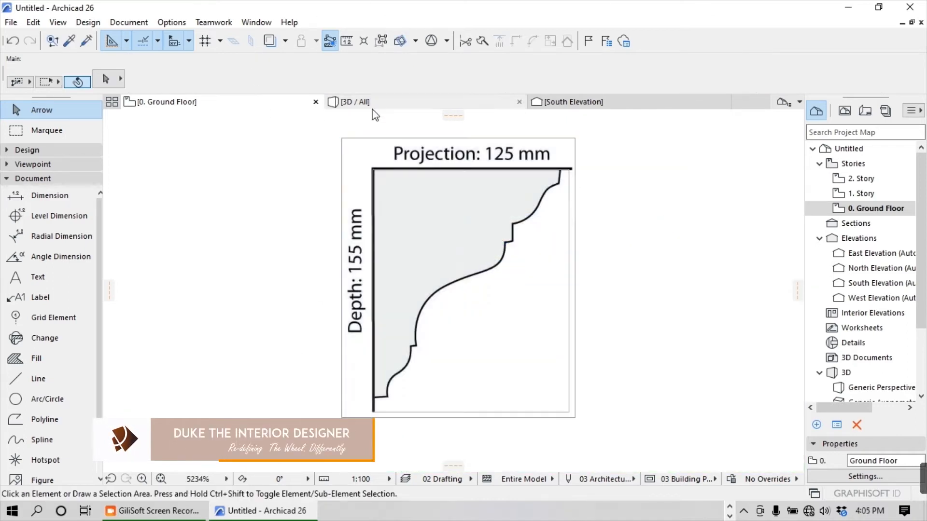
pyautogui.scroll(1, 509, 246)
pyautogui.scroll(1, 509, 246)
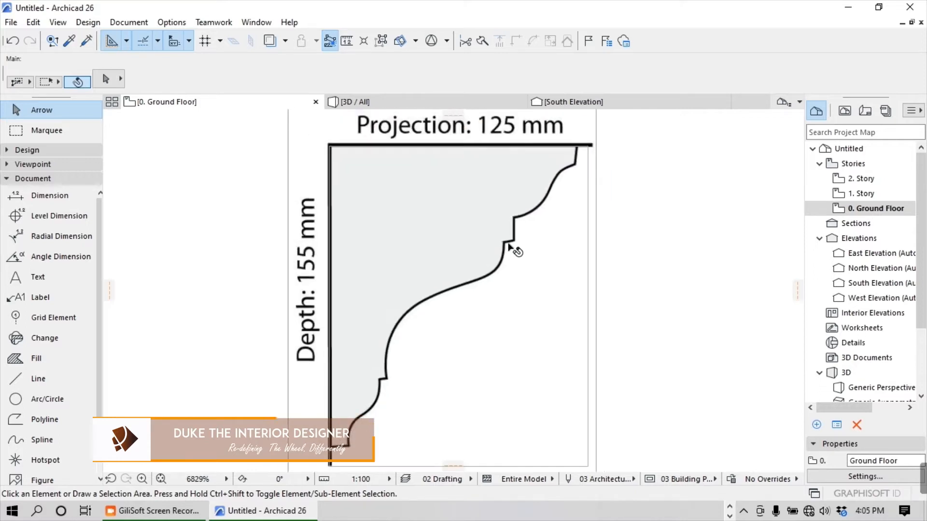
# - Start a chained line at the foot of the cornice profile and trace the lower moulding up to its first step
pyautogui.click(29, 381)
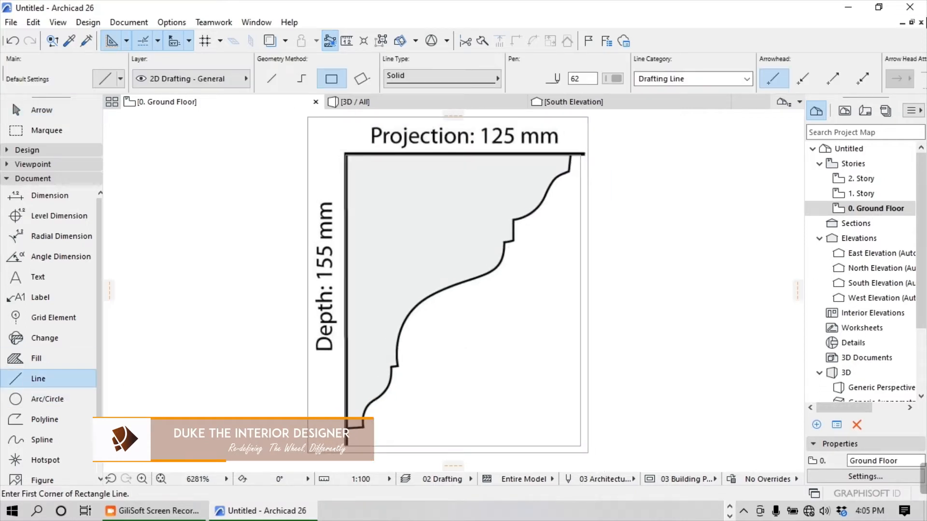
pyautogui.click(299, 81)
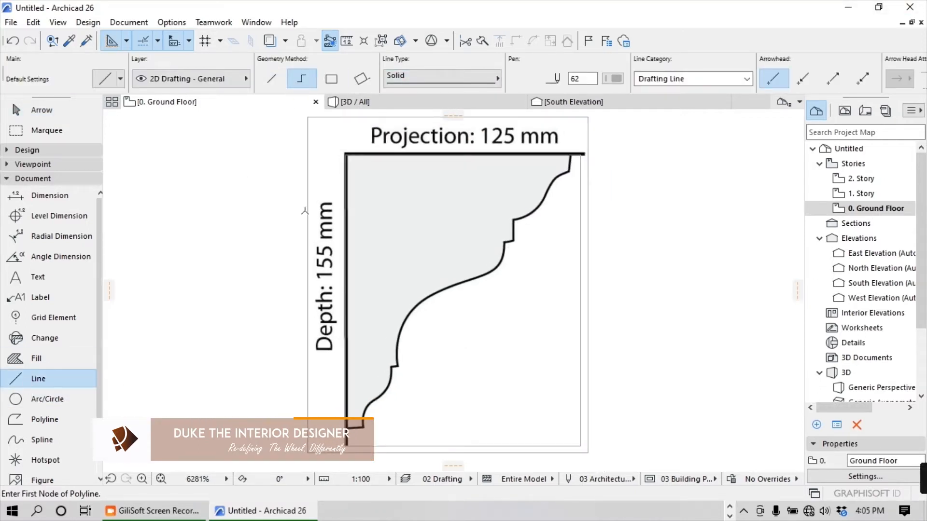
pyautogui.scroll(6, 367, 425)
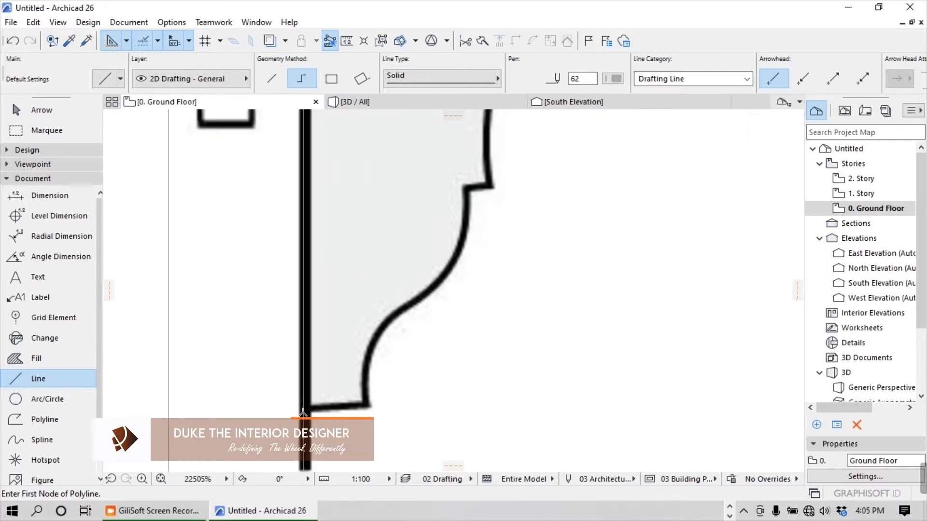
pyautogui.click(304, 411)
pyautogui.click(366, 405)
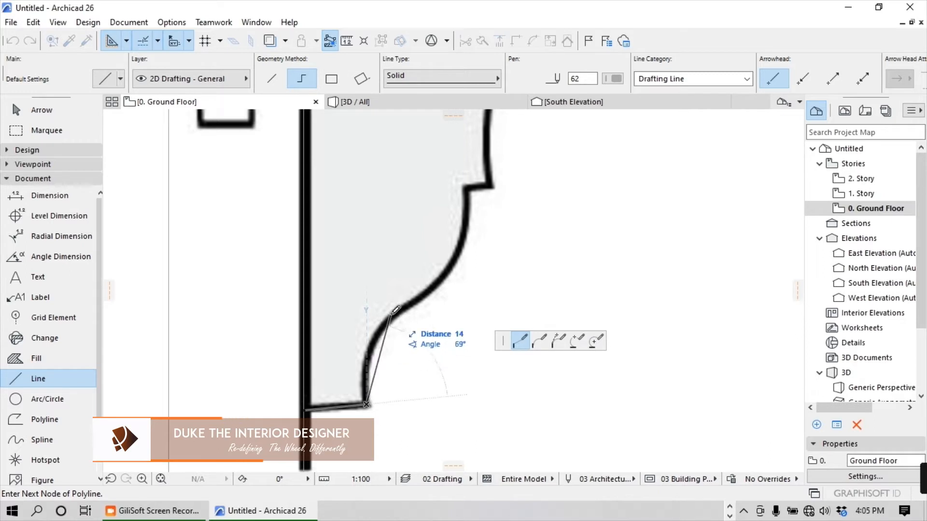
pyautogui.click(395, 313)
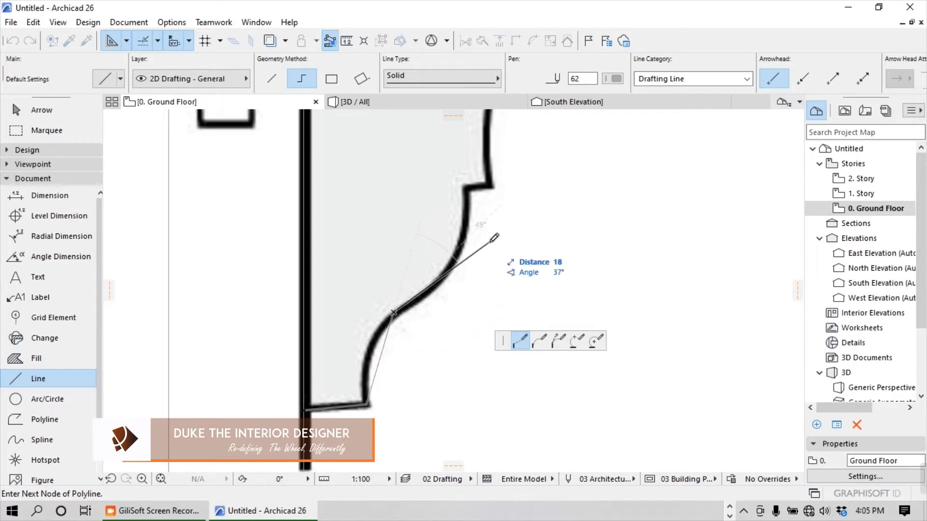
pyautogui.click(465, 187)
pyautogui.click(492, 186)
# - Continue the chained line along the large middle curve of the profile, placing nodes where the curvature changes
pyautogui.scroll(-3, 491, 186)
pyautogui.moveTo(491, 186); pyautogui.dragTo(437, 336, button='middle')
pyautogui.click(489, 217)
pyautogui.click(590, 177)
pyautogui.scroll(-3, 620, 123)
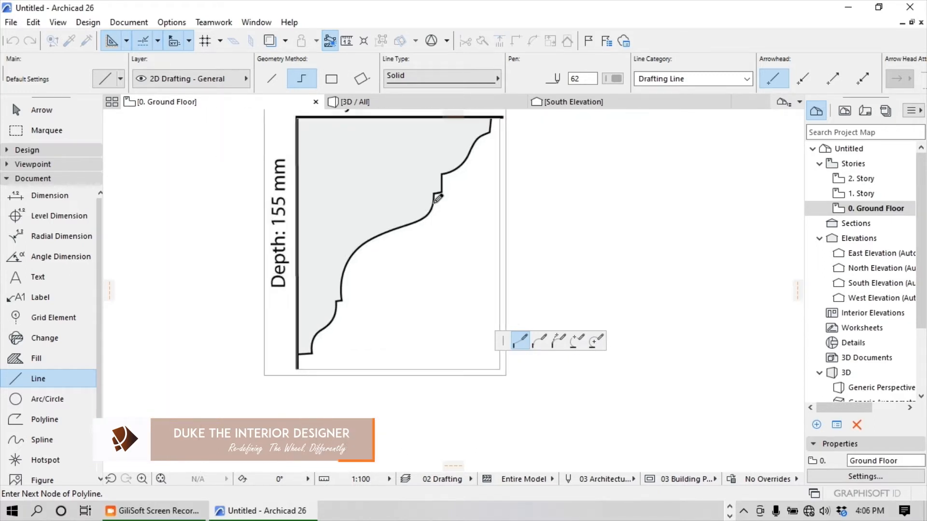
# - Trace the upper step and moulding up to the profile's top edge and finish the chained line
pyautogui.scroll(4, 436, 198)
pyautogui.click(441, 190)
pyautogui.click(459, 182)
pyautogui.click(460, 137)
pyautogui.click(497, 275)
pyautogui.click(549, 234)
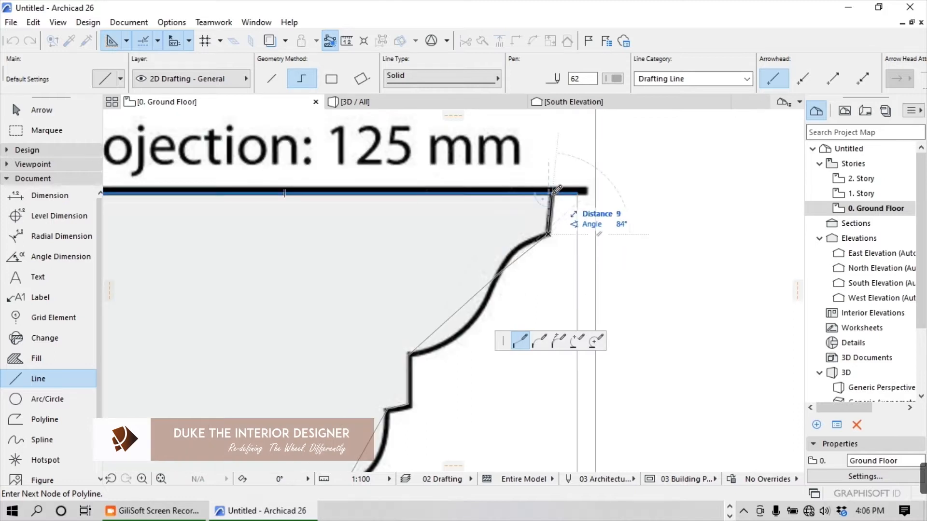
pyautogui.click(551, 194)
pyautogui.scroll(-3, 552, 194)
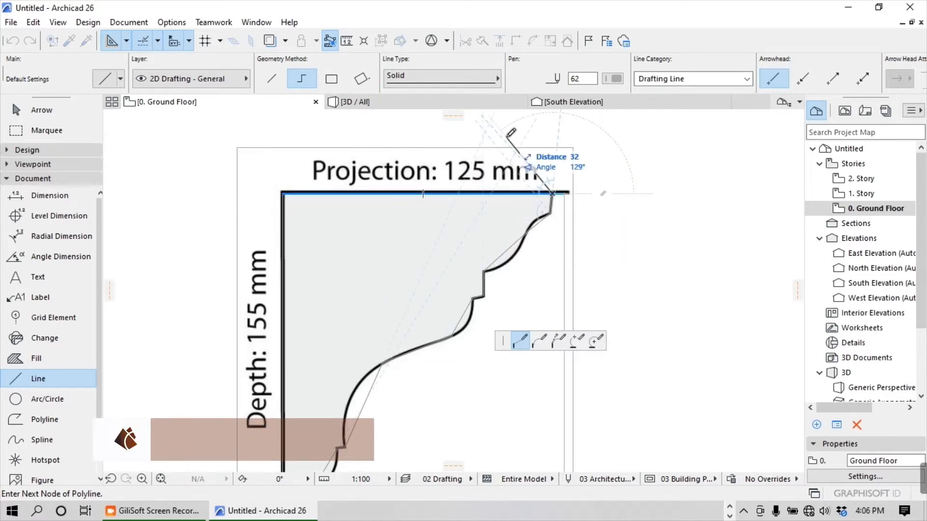
pyautogui.rightClick(506, 139)
pyautogui.click(533, 246)
# - Suspend grouping and delete the stray diagonal segment beyond the profile's top end
pyautogui.click(38, 110)
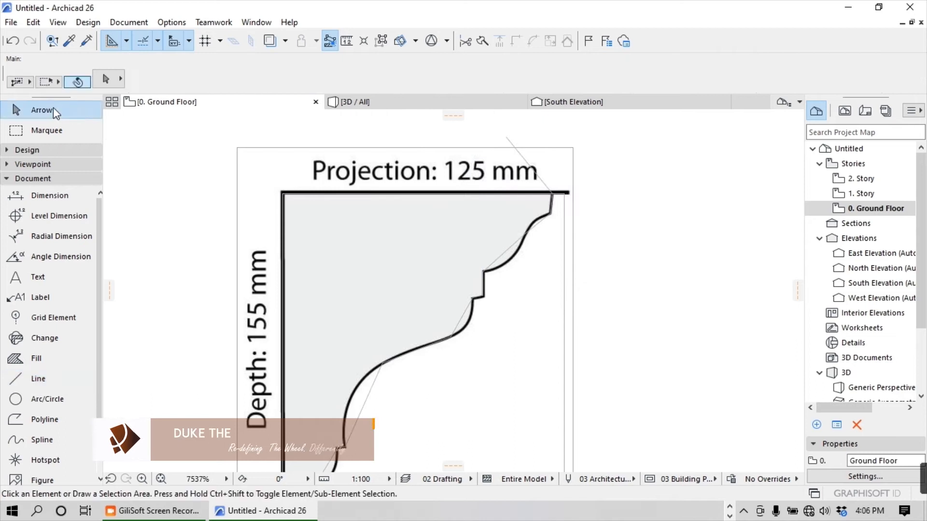
pyautogui.click(382, 41)
pyautogui.click(583, 153)
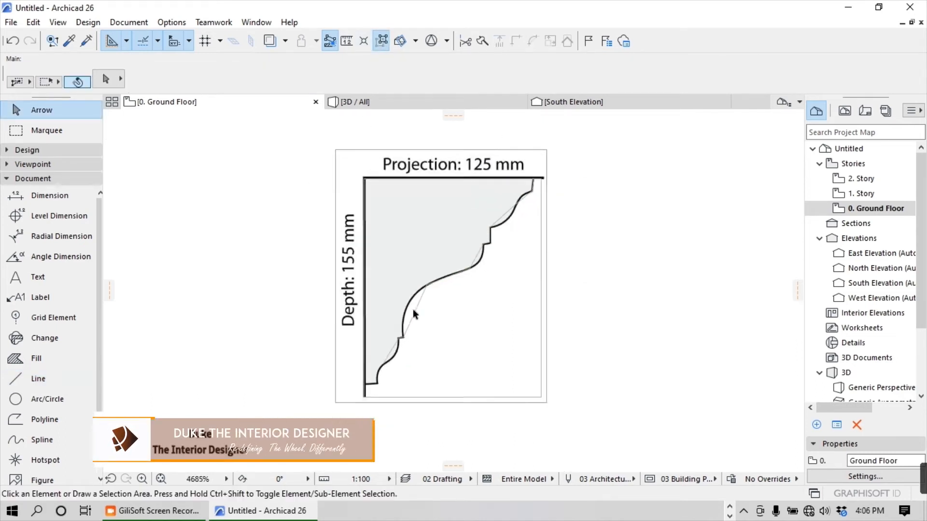
# - Bend the lowest slanted segment of the traced profile into an arc matching the moulding's foot curve
pyautogui.scroll(5, 415, 316)
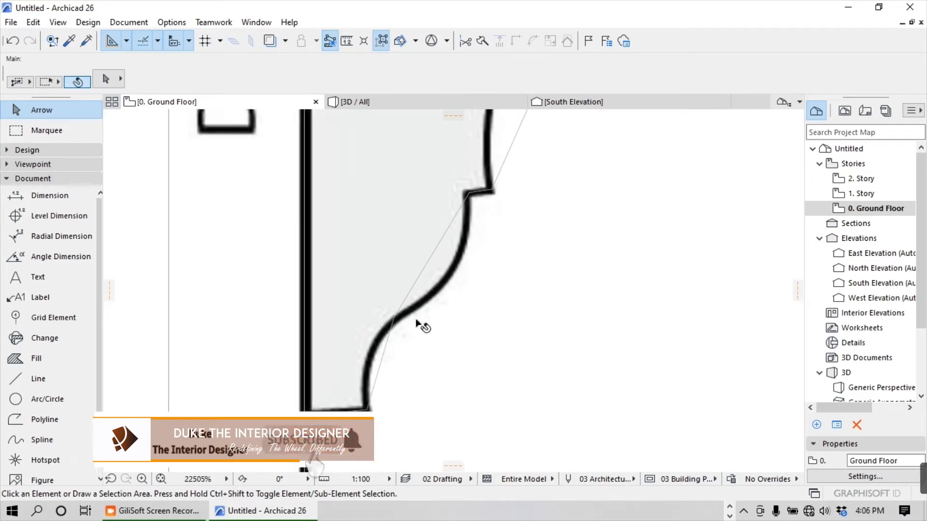
pyautogui.click(385, 372)
pyautogui.scroll(2, 384, 373)
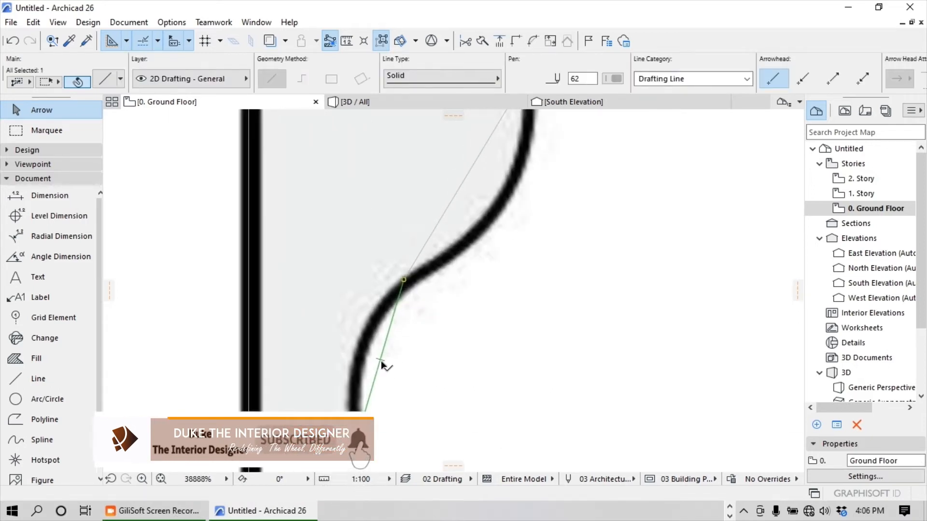
pyautogui.click(380, 359)
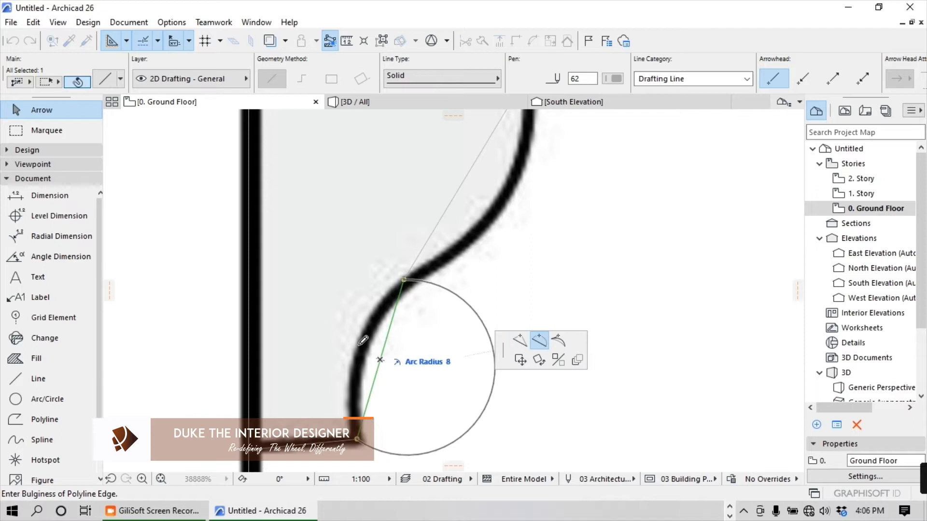
pyautogui.click(362, 354)
# - Curve the segment just below the first step outward so it follows the lower moulding in the reference image
pyautogui.scroll(-2, 364, 406)
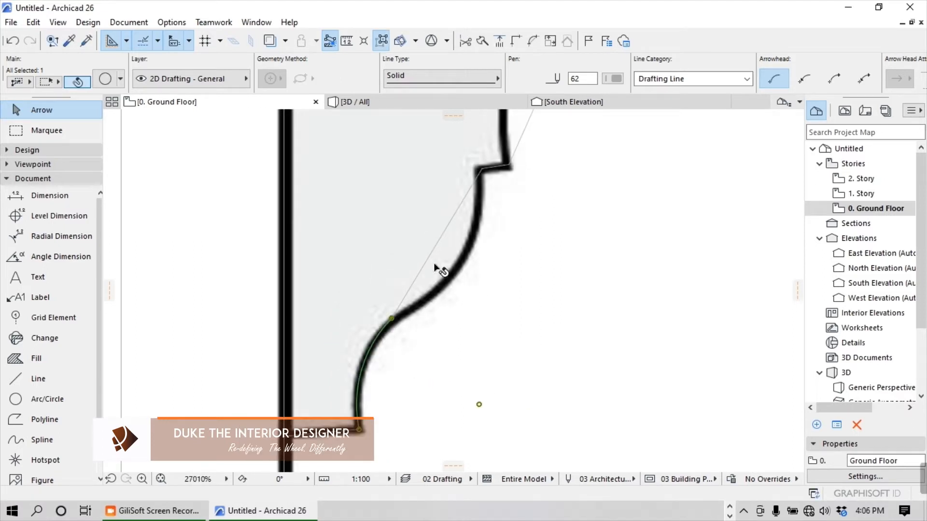
pyautogui.click(438, 250)
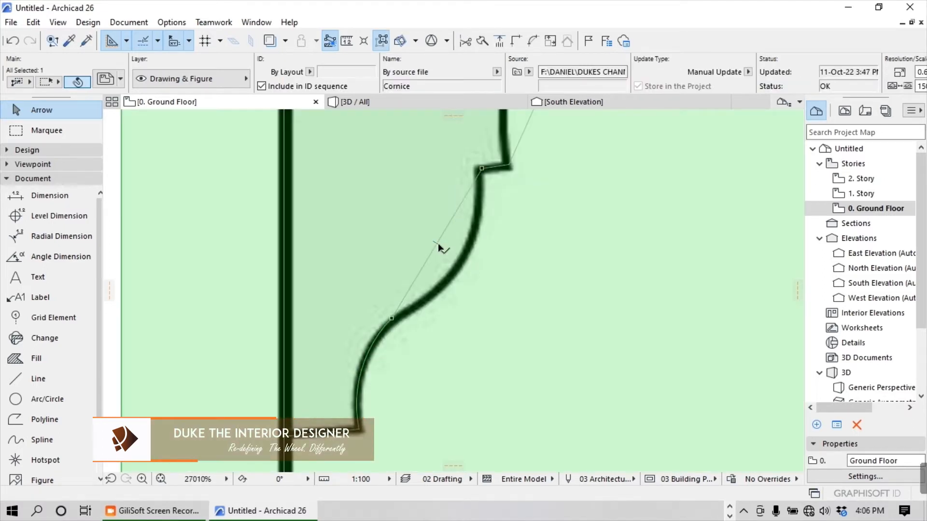
pyautogui.click(438, 244)
pyautogui.click(436, 242)
pyautogui.click(463, 262)
# - Bend the traced segment above the first step into the large middle curve of the cornice
pyautogui.scroll(-4, 414, 378)
pyautogui.scroll(2, 488, 209)
pyautogui.moveTo(490, 209); pyautogui.dragTo(456, 296, button='middle')
pyautogui.click(456, 296)
pyautogui.click(455, 296)
pyautogui.click(413, 313)
# - Curve the short segment just below the upper step outward to match the reference moulding
pyautogui.scroll(-3, 414, 319)
pyautogui.scroll(3, 553, 212)
pyautogui.click(544, 222)
pyautogui.click(543, 223)
pyautogui.click(565, 233)
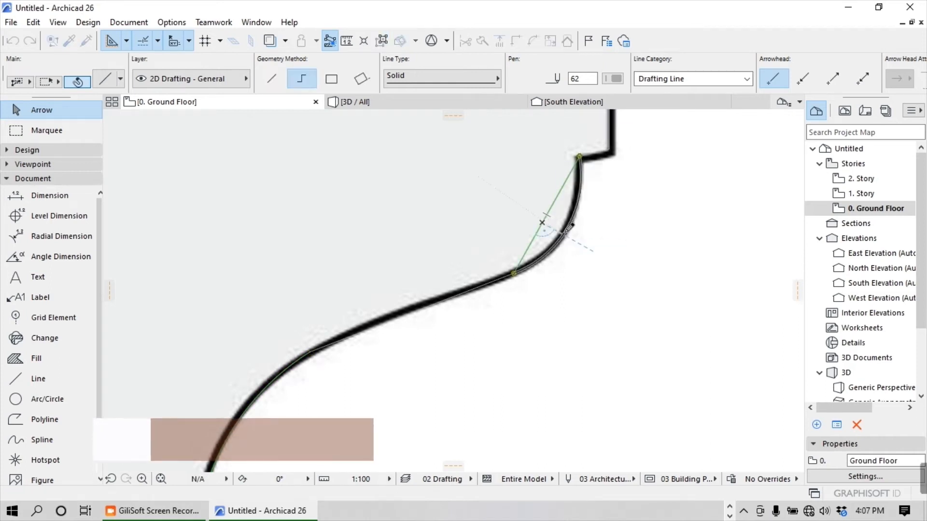
# - Curve the segment directly above the upper step to follow the lower part of the upper moulding
pyautogui.scroll(-4, 570, 227)
pyautogui.scroll(3, 587, 193)
pyautogui.moveTo(587, 194); pyautogui.dragTo(497, 297, button='middle')
pyautogui.click(496, 297)
pyautogui.click(497, 297)
pyautogui.click(514, 313)
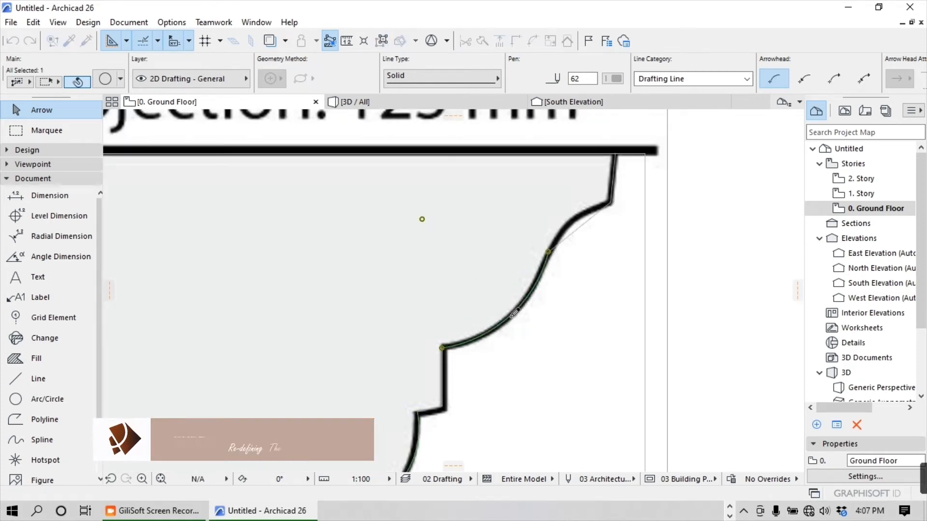
# - Bend the last slanted segment near the top edge into the upper moulding's final arc
pyautogui.scroll(-2, 527, 289)
pyautogui.scroll(4, 534, 279)
pyautogui.click(526, 285)
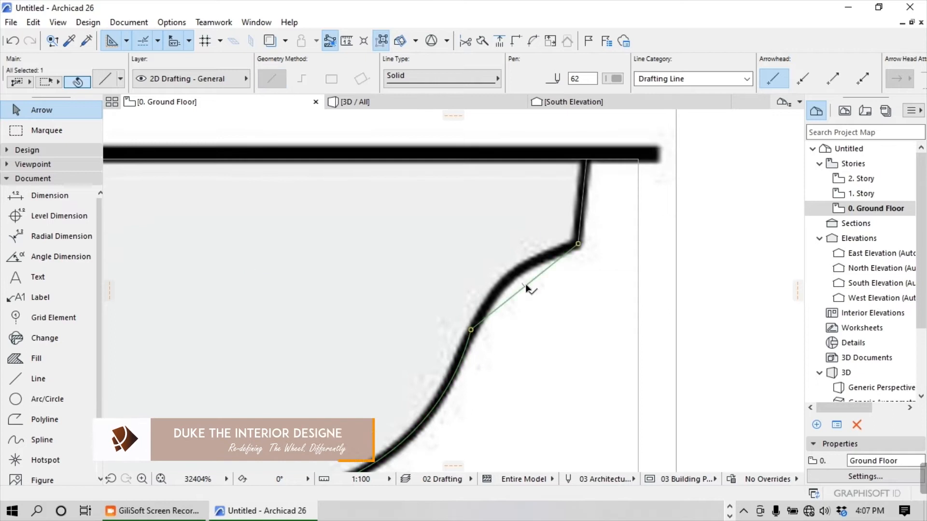
pyautogui.click(526, 284)
pyautogui.click(514, 270)
# - Move the cornice reference image sideways, clear of the traced outline
pyautogui.scroll(-9, 525, 220)
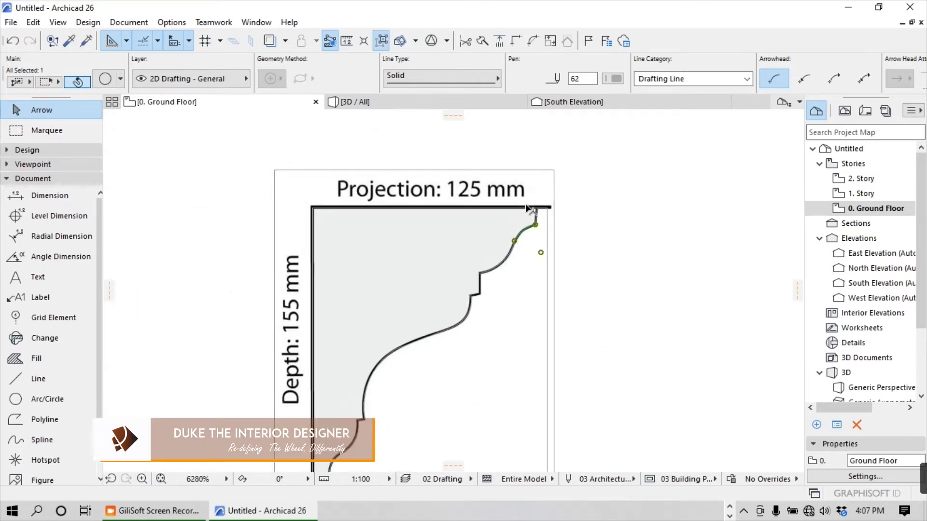
pyautogui.scroll(-4, 386, 191)
pyautogui.click(386, 190)
pyautogui.hotkey('ctrl', 'd')
pyautogui.click(388, 189)
pyautogui.click(658, 189)
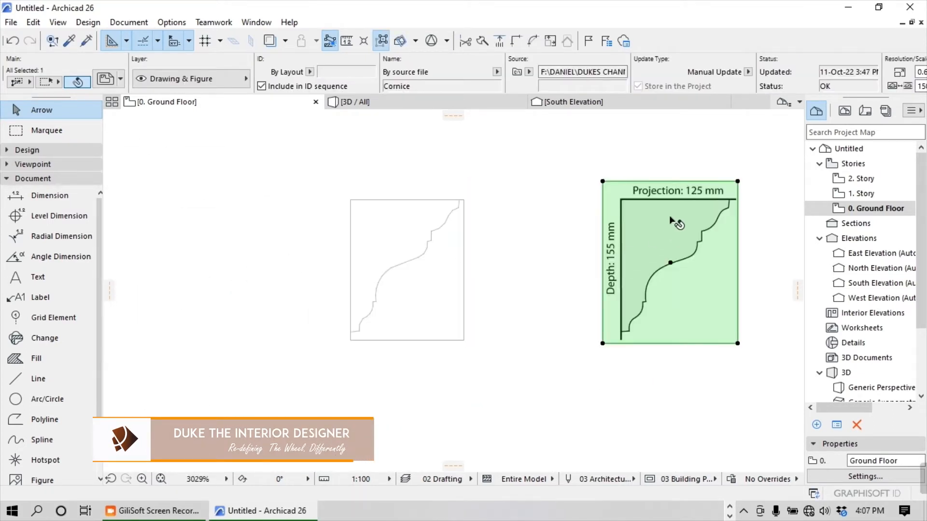
# - Delete the right and bottom lines of the rectangle around the traced cornice profile
pyautogui.click(463, 297)
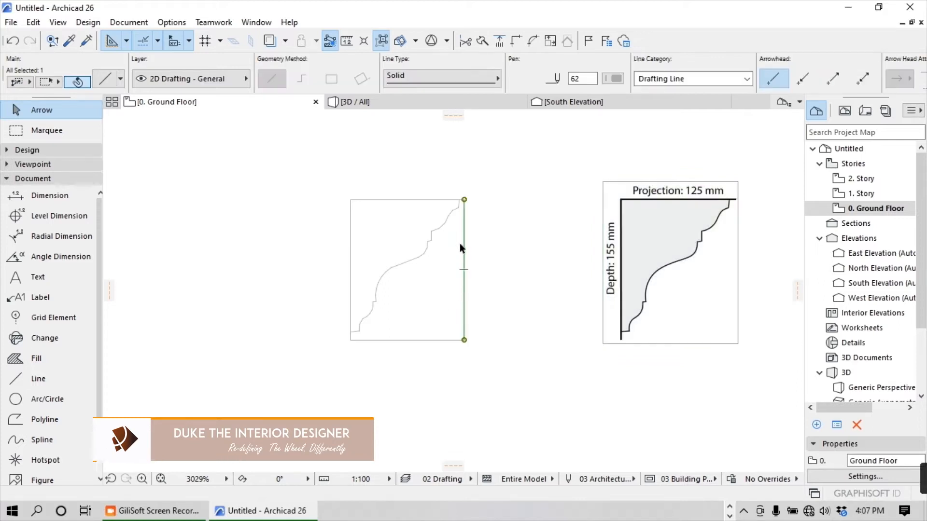
pyautogui.press('Delete')
pyautogui.scroll(2, 400, 320)
pyautogui.click(394, 350)
pyautogui.press('Delete')
# - Trim the excess ends of the rectangle's remaining lines beyond the profile's foot and top end
pyautogui.scroll(2, 302, 350)
pyautogui.keyDown('ctrl'); pyautogui.click(341, 345); pyautogui.keyUp('ctrl')
pyautogui.scroll(-5, 341, 358)
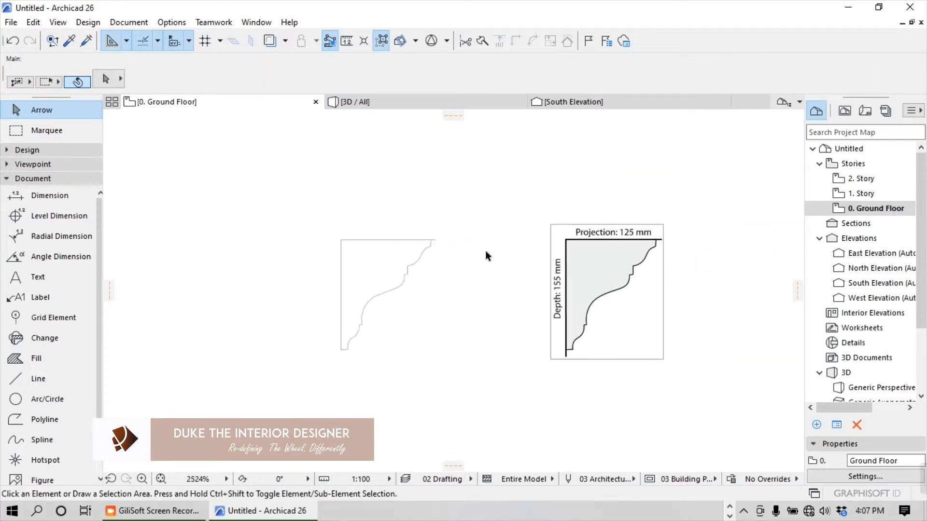
pyautogui.scroll(3, 415, 244)
pyautogui.scroll(-4, 382, 251)
pyautogui.scroll(1, 394, 269)
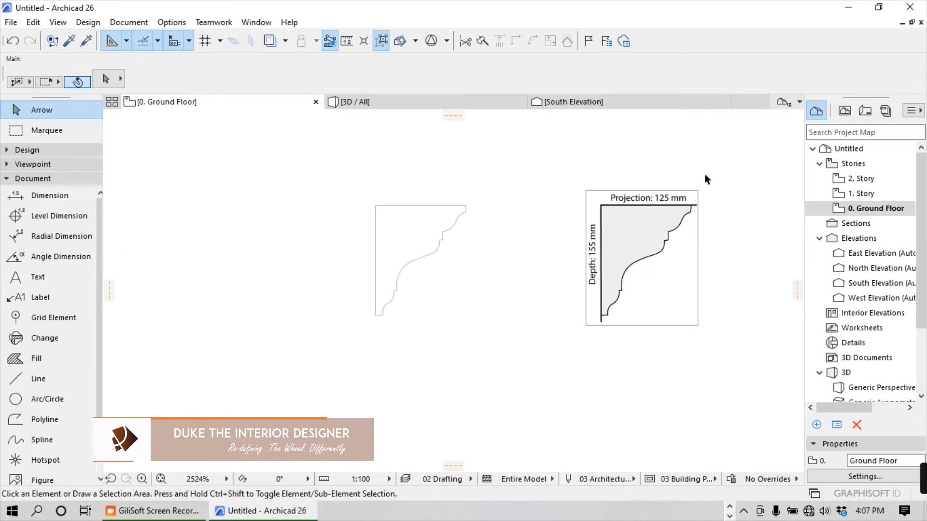
# - Delete the cornice reference image, leaving only the traced outline on the floor plan
pyautogui.scroll(-4, 333, 260)
pyautogui.click(492, 264)
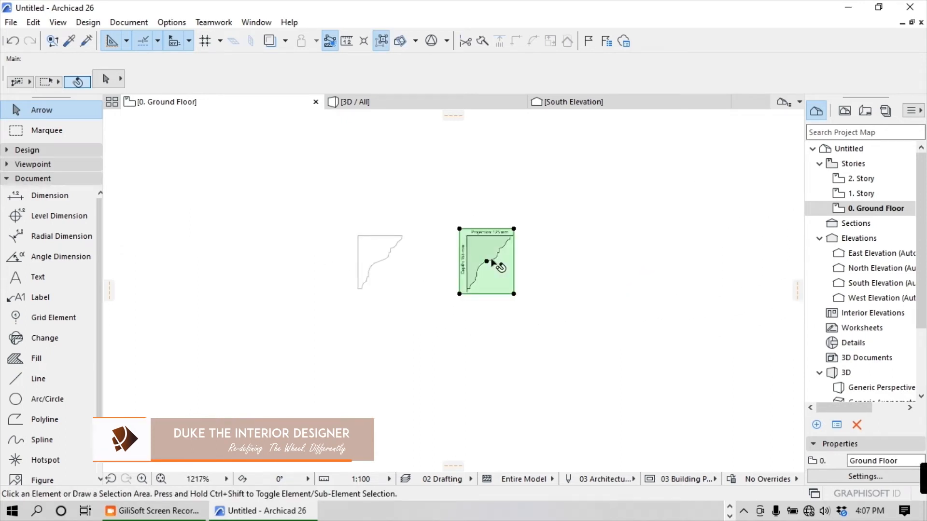
pyautogui.press('Delete')
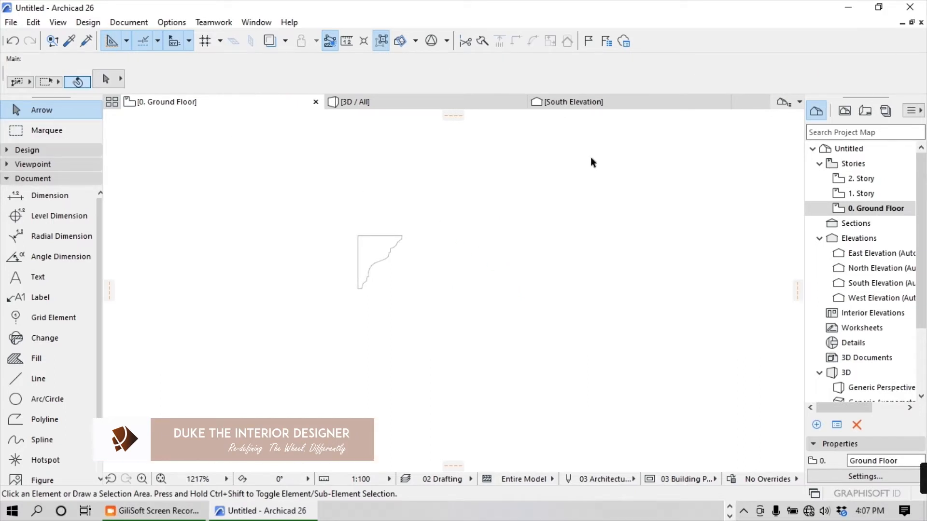
# - Show the Attributes toolbar and dock it beside the standard toolbar
pyautogui.click(255, 23)
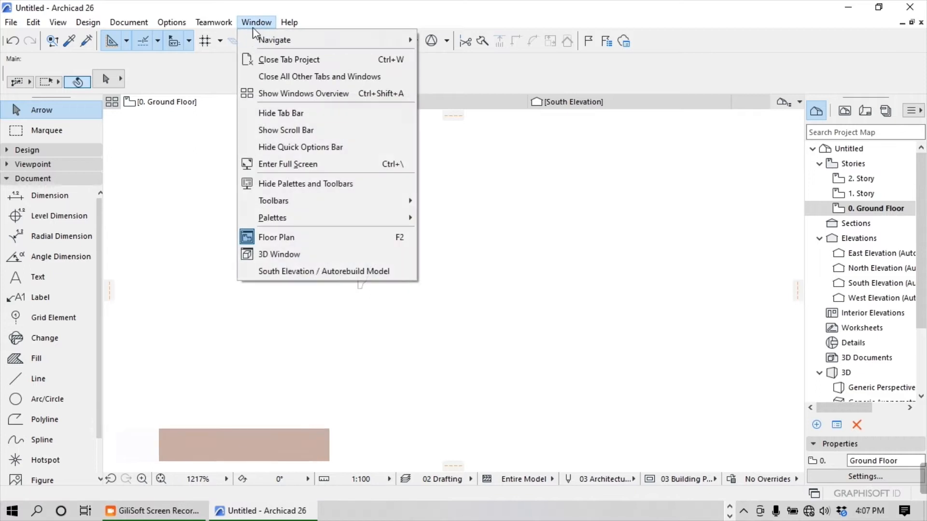
pyautogui.moveTo(268, 205)
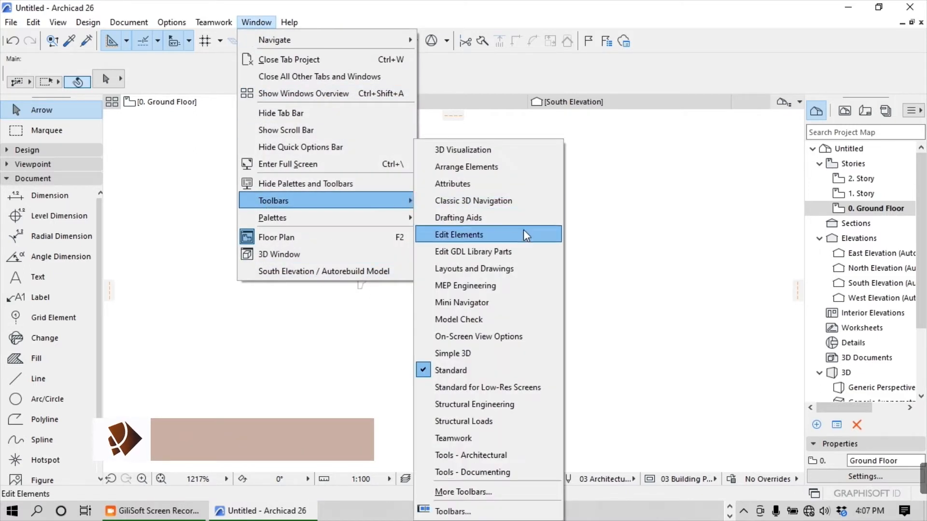
pyautogui.click(460, 186)
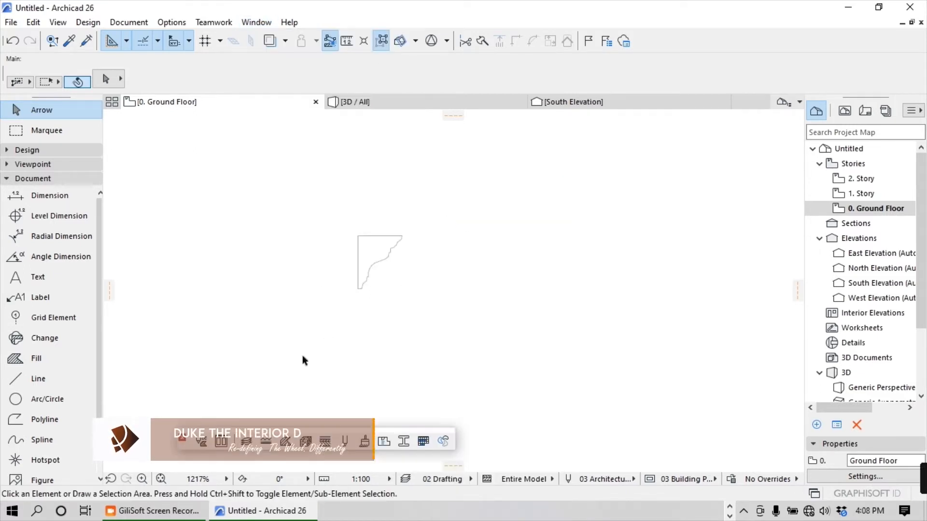
pyautogui.moveTo(182, 445); pyautogui.dragTo(667, 67)
pyautogui.click(459, 247)
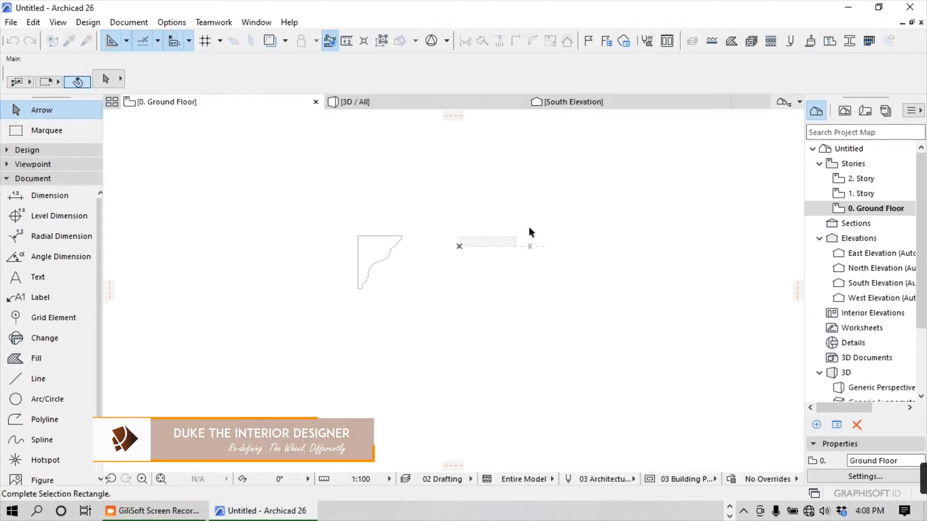
pyautogui.click(608, 222)
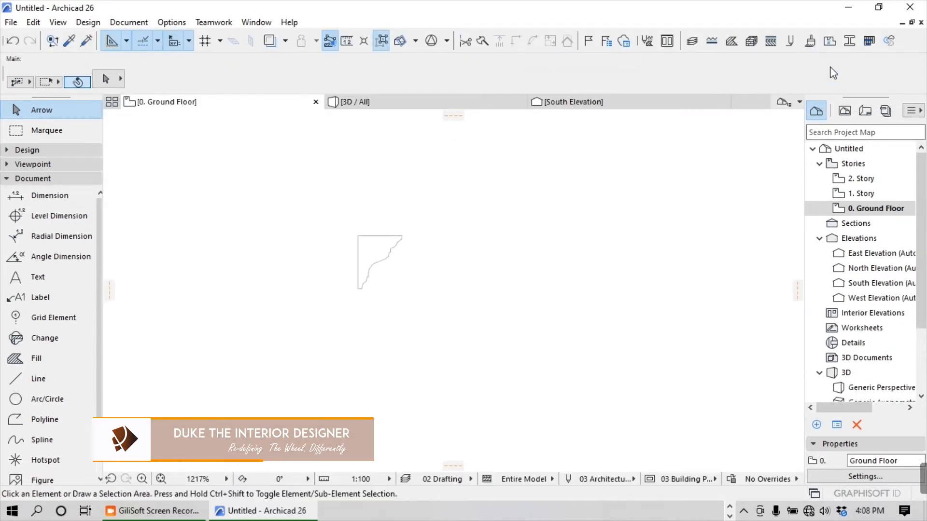
# - Create a new, non-duplicated profile named Custom Cornice in the Structural Generic folder with the Profile Manager
pyautogui.click(851, 41)
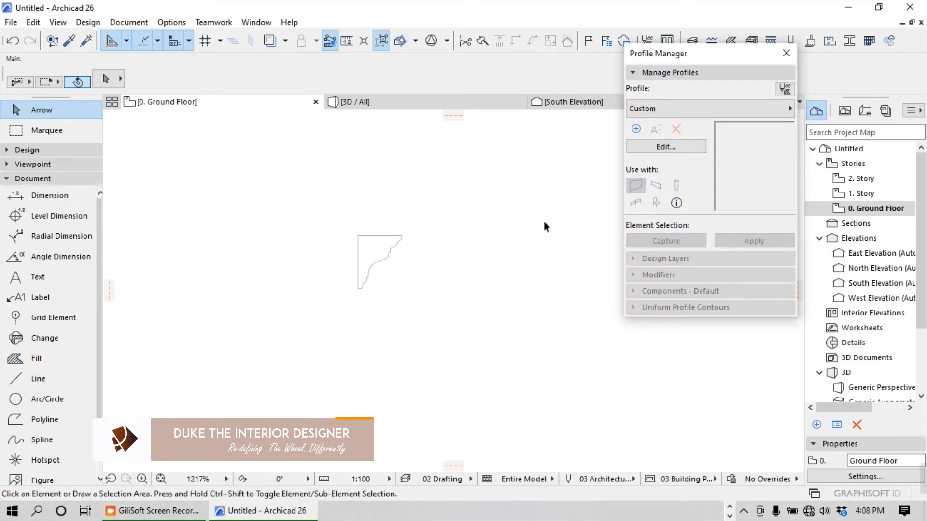
pyautogui.click(636, 129)
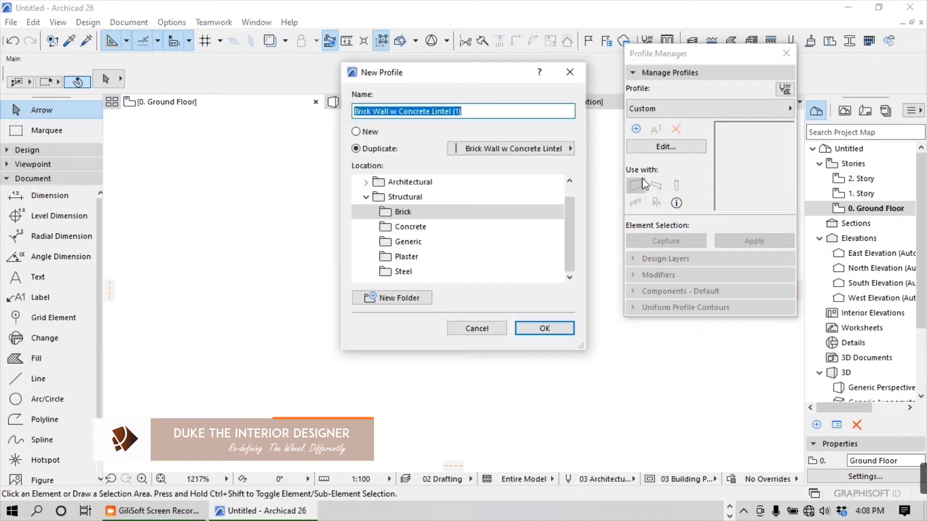
pyautogui.click(356, 132)
pyautogui.moveTo(424, 112); pyautogui.dragTo(289, 119)
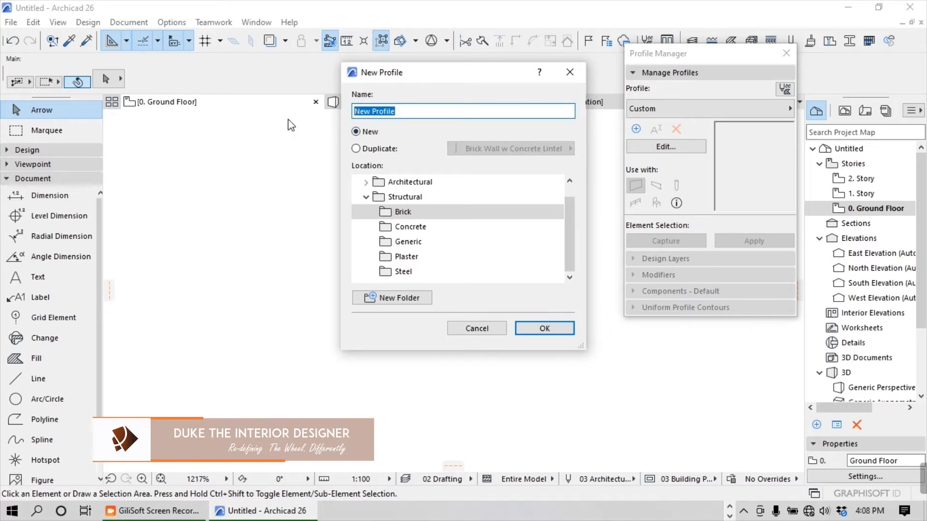
pyautogui.write('C')
pyautogui.write('Cu')
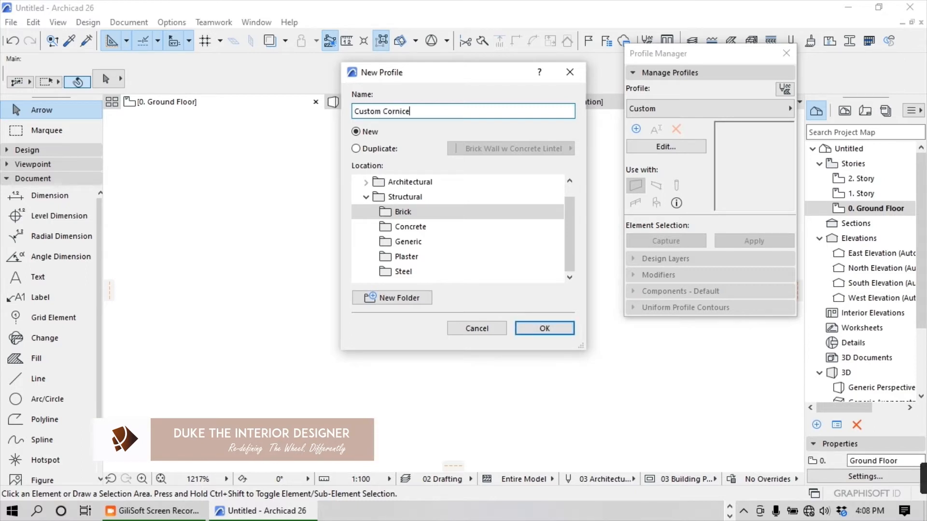
pyautogui.click(389, 243)
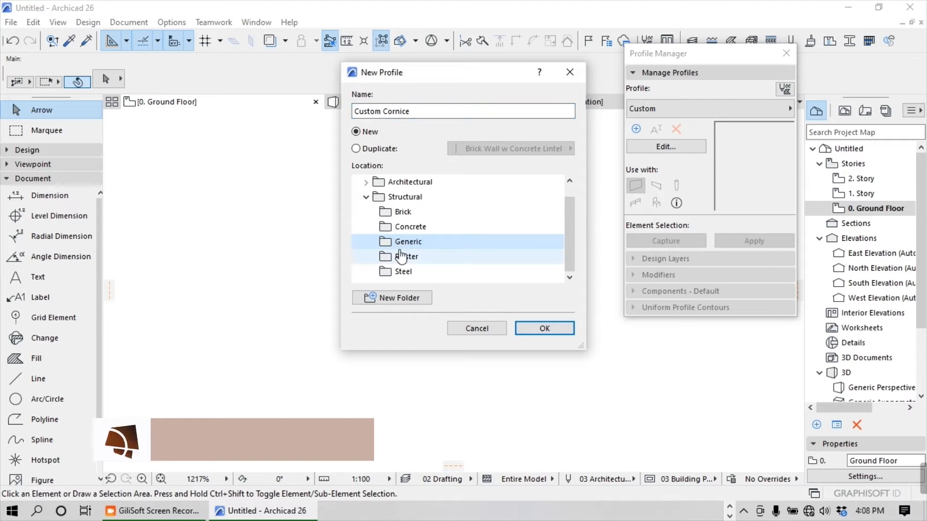
pyautogui.click(543, 328)
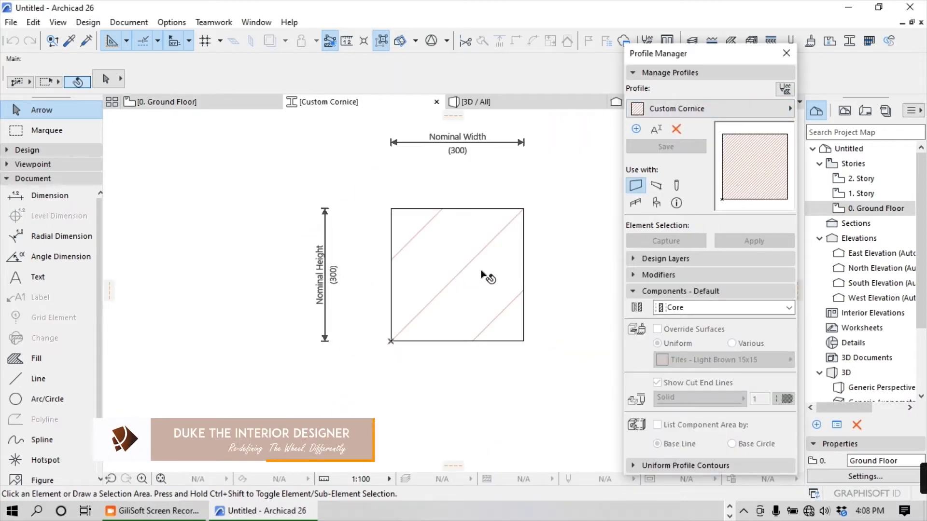
# - Make the Custom Cornice profile usable with beams only and delete its default square fill
pyautogui.scroll(-2, 485, 274)
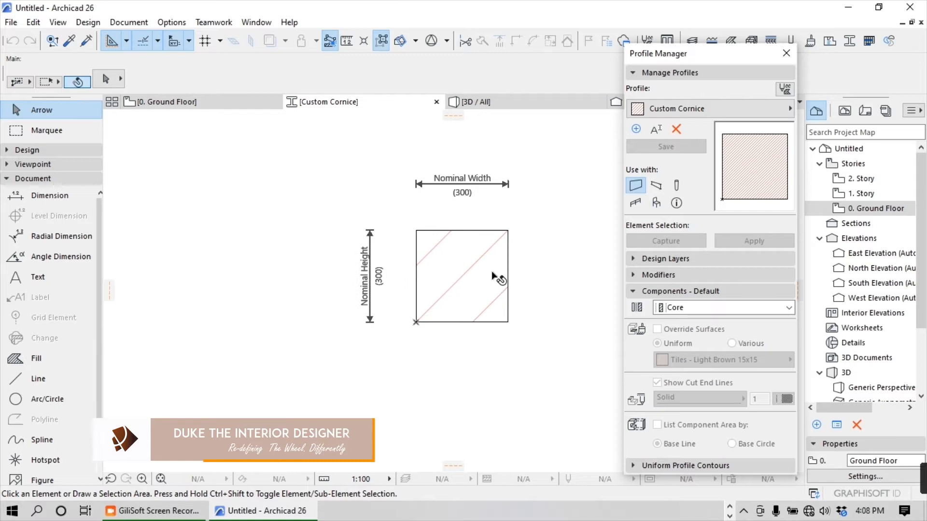
pyautogui.click(650, 190)
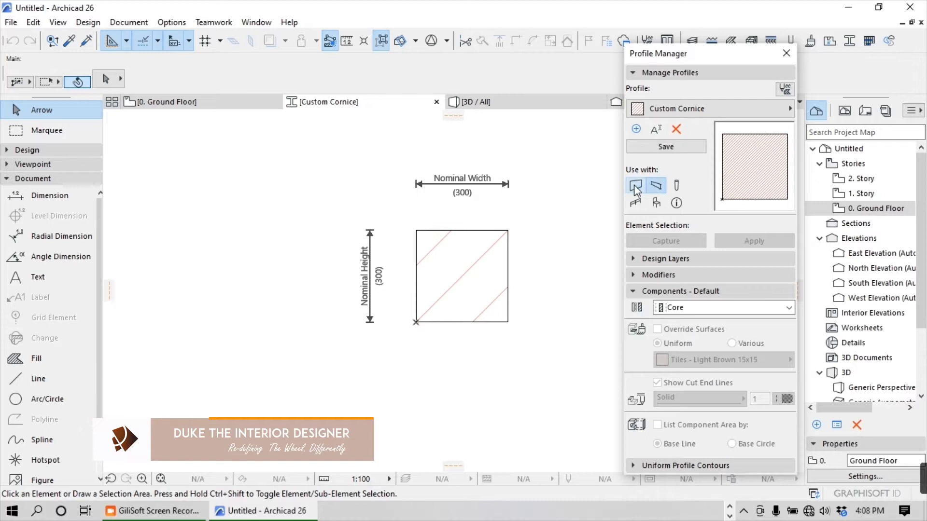
pyautogui.moveTo(530, 152); pyautogui.dragTo(310, 367)
pyautogui.press('Delete')
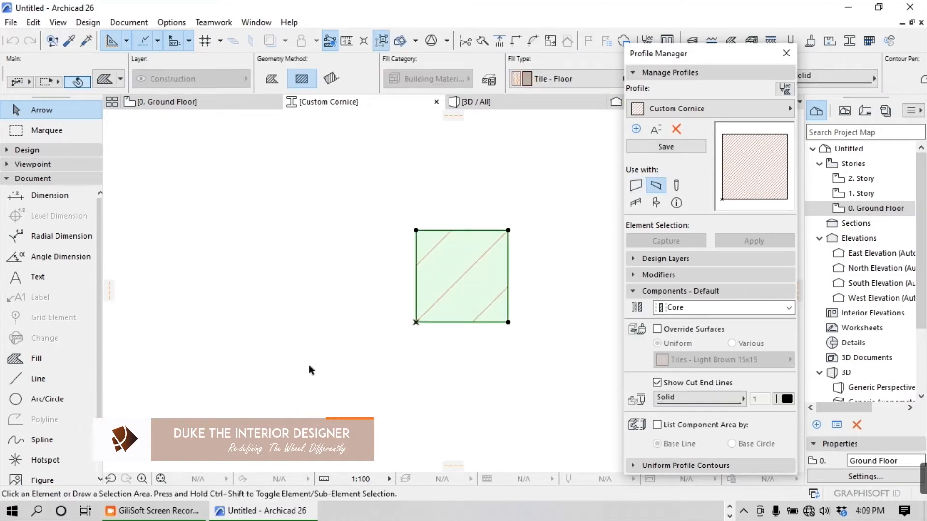
# - Copy the whole traced cornice outline from the Ground Floor plan and paste it into the Custom Cornice profile editor
pyautogui.click(221, 106)
pyautogui.moveTo(451, 190)
pyautogui.mouseDown()
pyautogui.moveTo(438, 215)
pyautogui.moveTo(307, 336)
pyautogui.mouseUp()
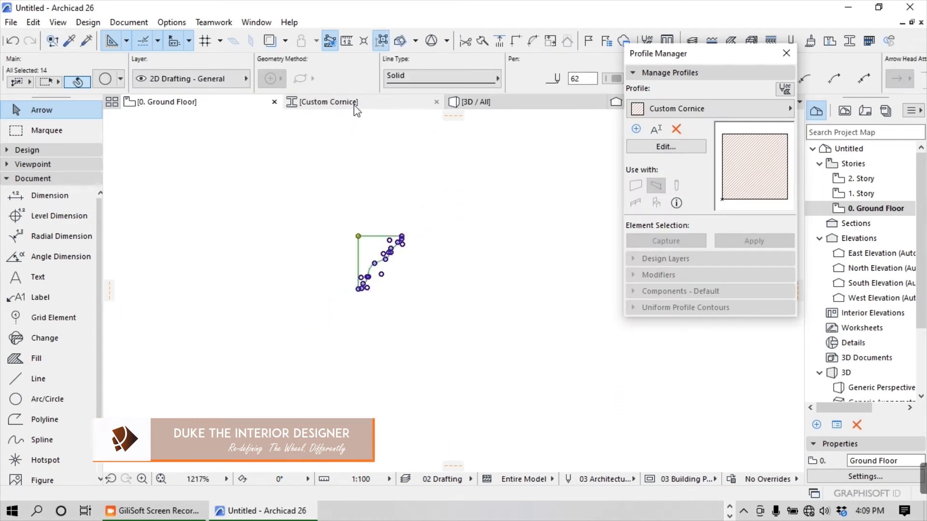
pyautogui.click(338, 102)
pyautogui.hotkey('ctrl', 'v')
pyautogui.click(520, 274)
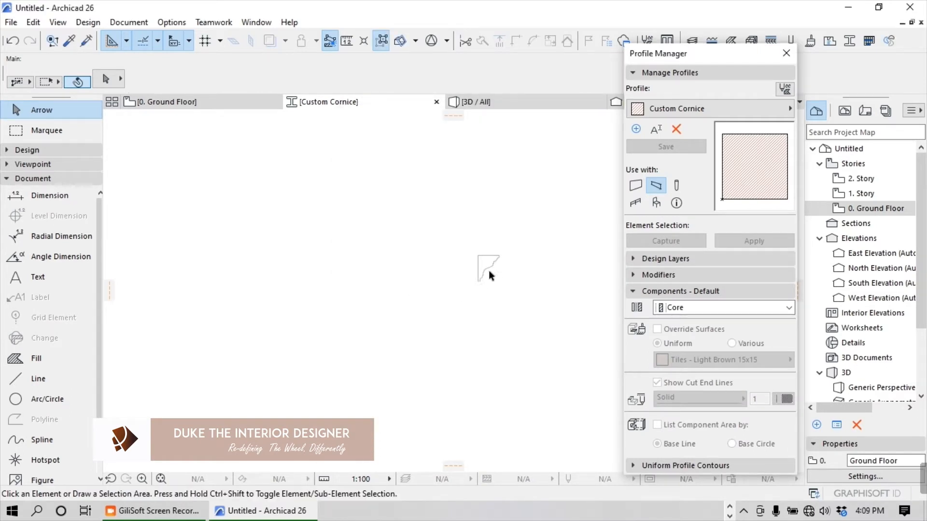
# - Move the pasted cornice outline by its lower-left corner onto the profile's origin point
pyautogui.click(530, 228)
pyautogui.click(415, 309)
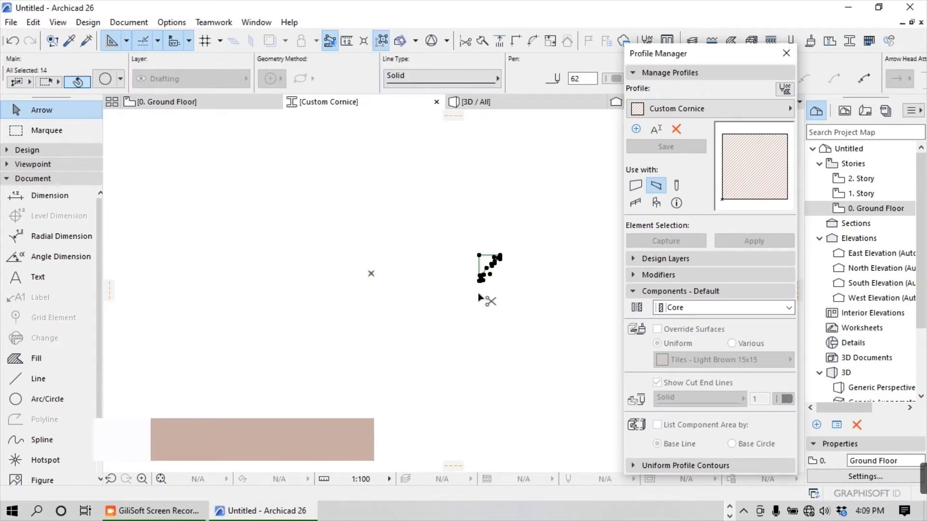
pyautogui.scroll(5, 479, 299)
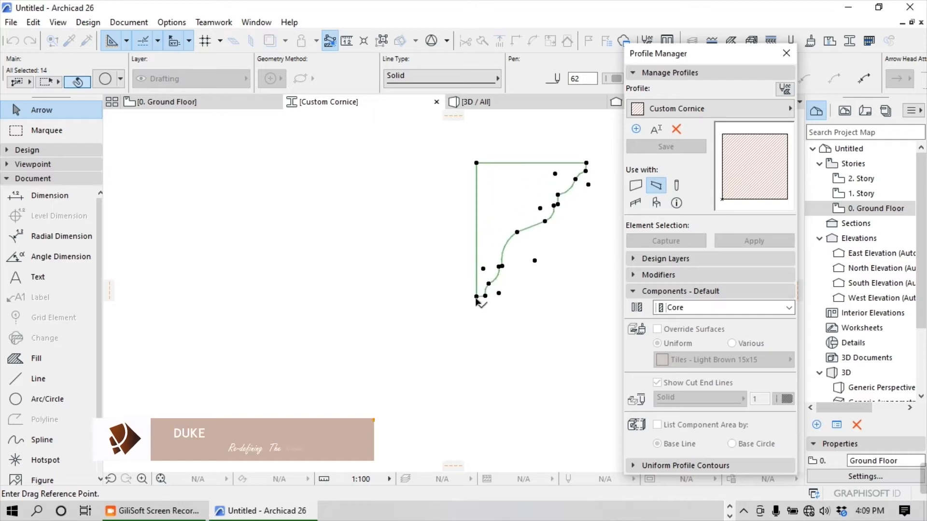
pyautogui.click(477, 296)
pyautogui.scroll(-4, 477, 297)
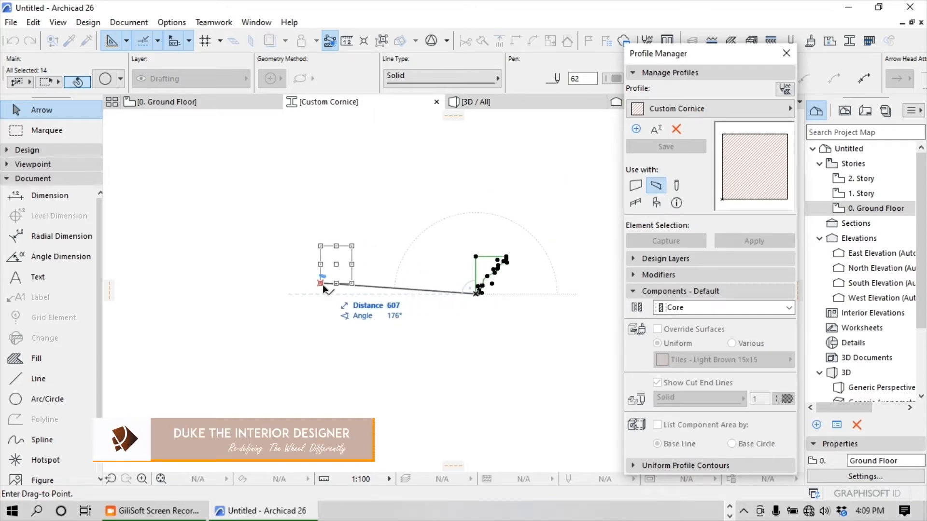
pyautogui.click(322, 284)
pyautogui.press('Escape')
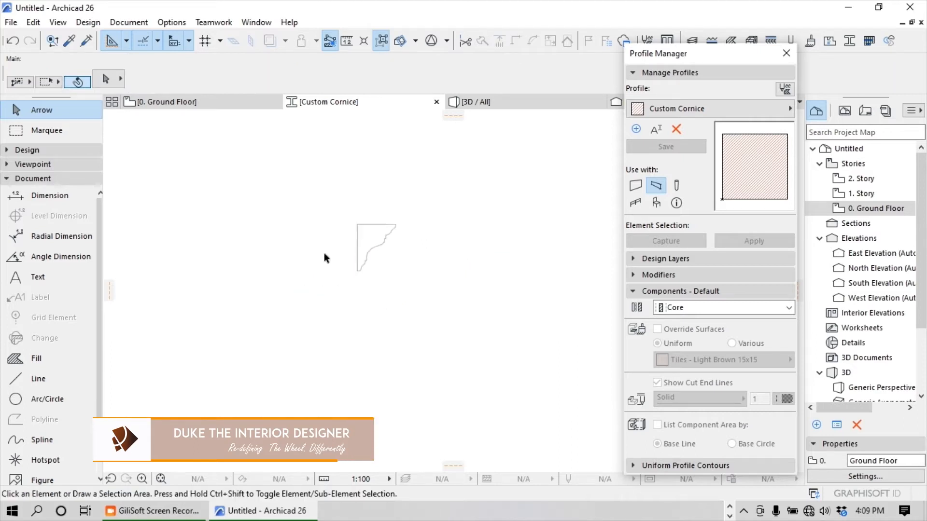
# - Fill the closed cornice outline in the profile editor and override the fill's surfaces uniformly with Paint - Cadmium Yellow
pyautogui.click(36, 358)
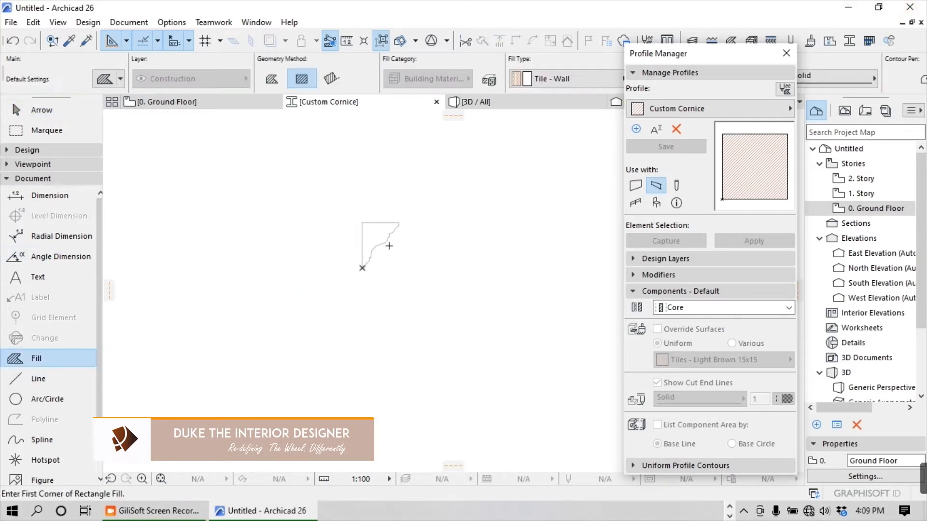
pyautogui.scroll(2, 389, 246)
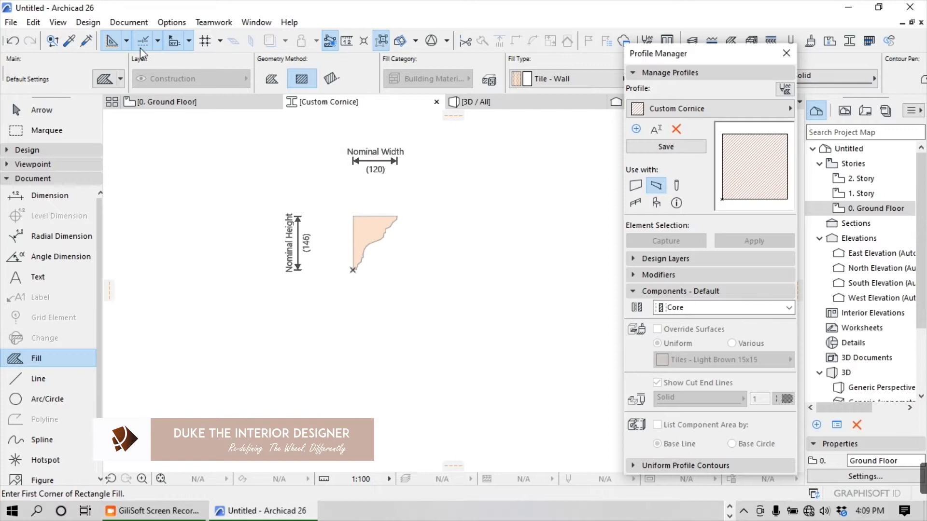
pyautogui.click(42, 110)
pyautogui.click(374, 239)
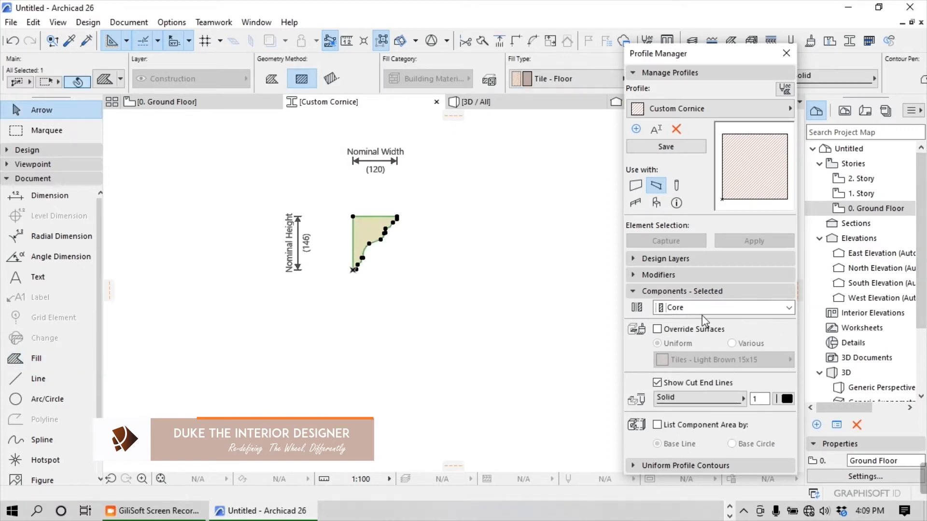
pyautogui.click(658, 330)
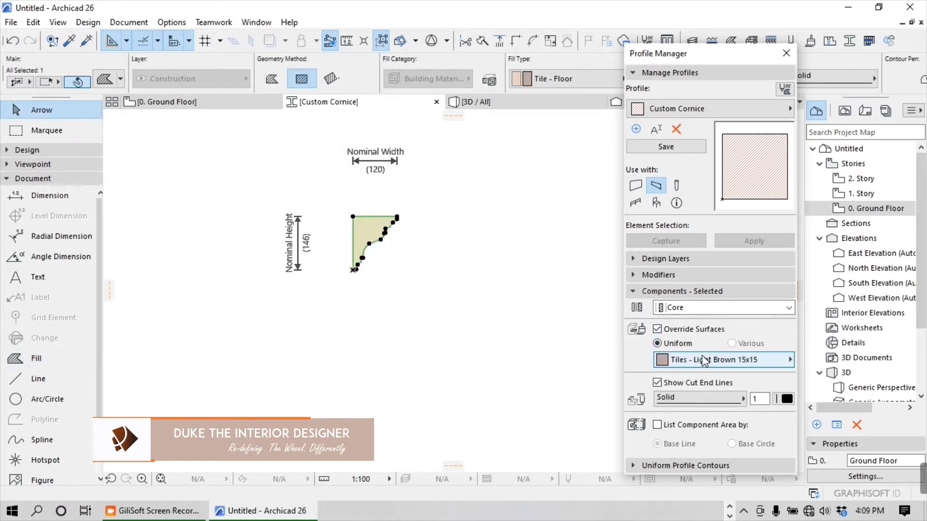
pyautogui.click(708, 360)
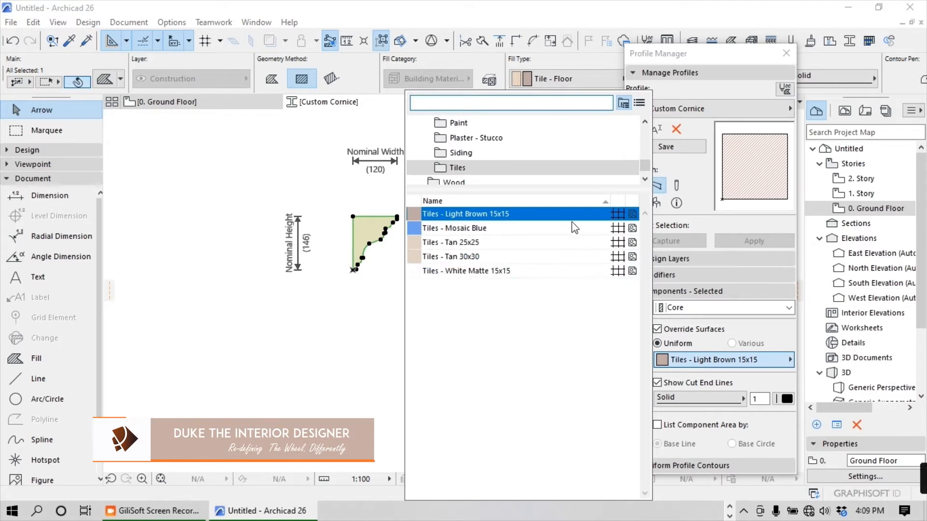
pyautogui.click(461, 123)
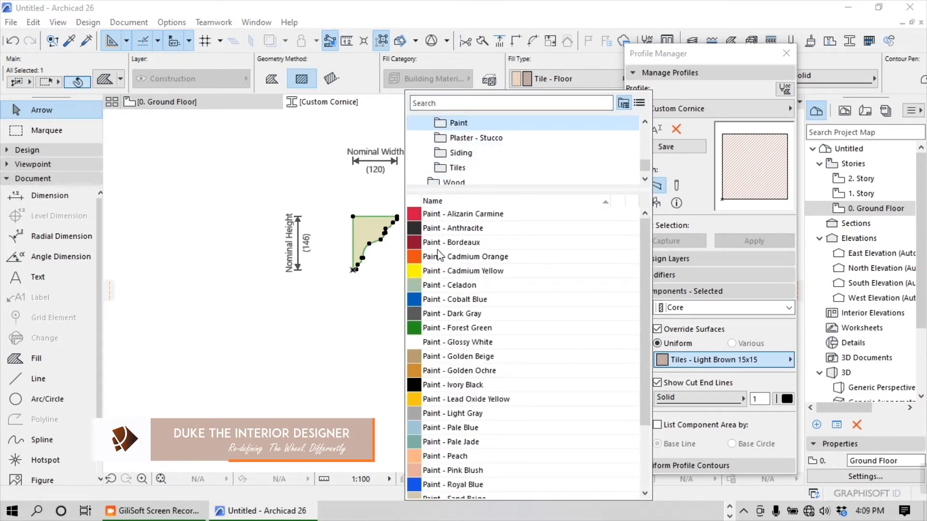
pyautogui.click(470, 272)
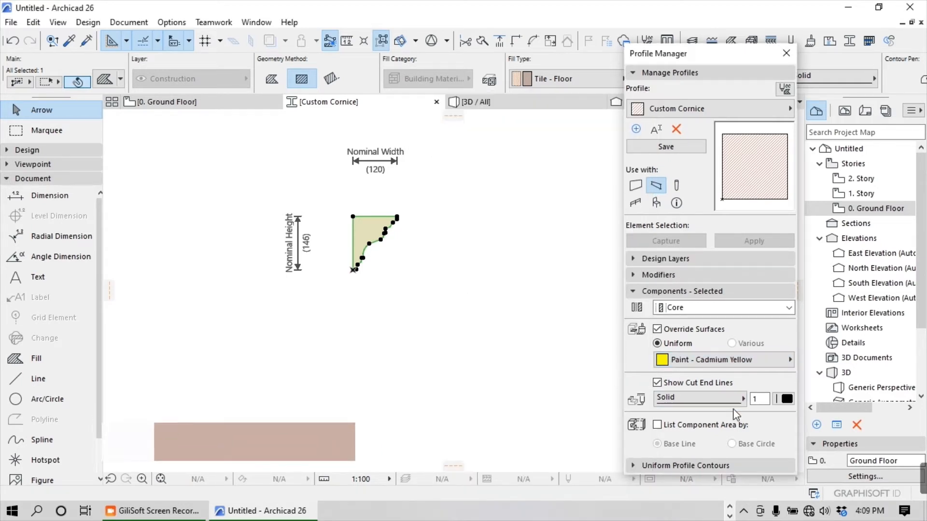
# - Save the Custom Cornice profile, close the Profile Manager, and delete the selected traced outline from the Ground Floor plan
pyautogui.click(672, 147)
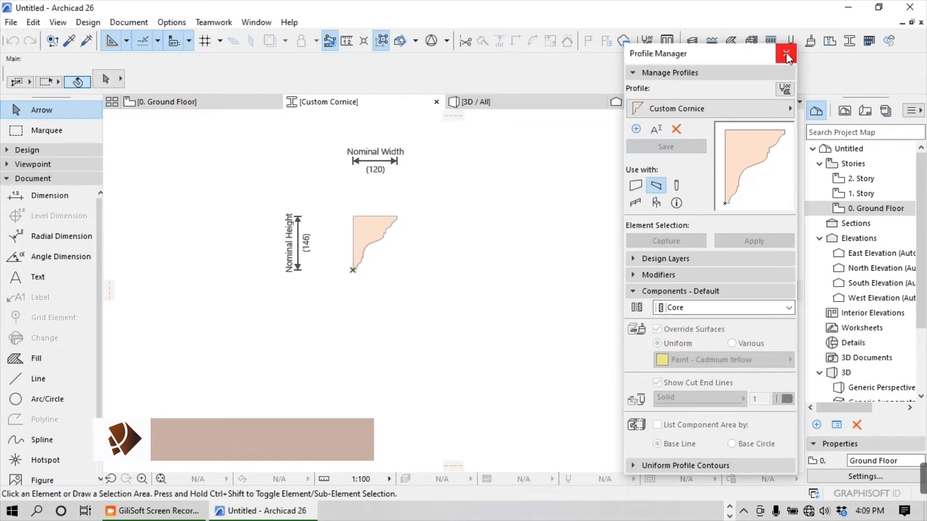
pyautogui.click(786, 53)
pyautogui.scroll(-2, 548, 221)
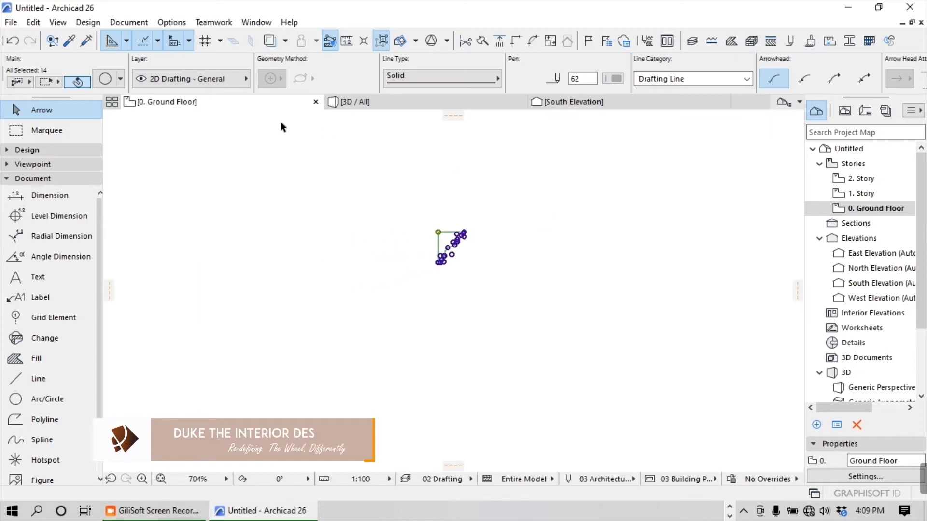
pyautogui.press('Delete')
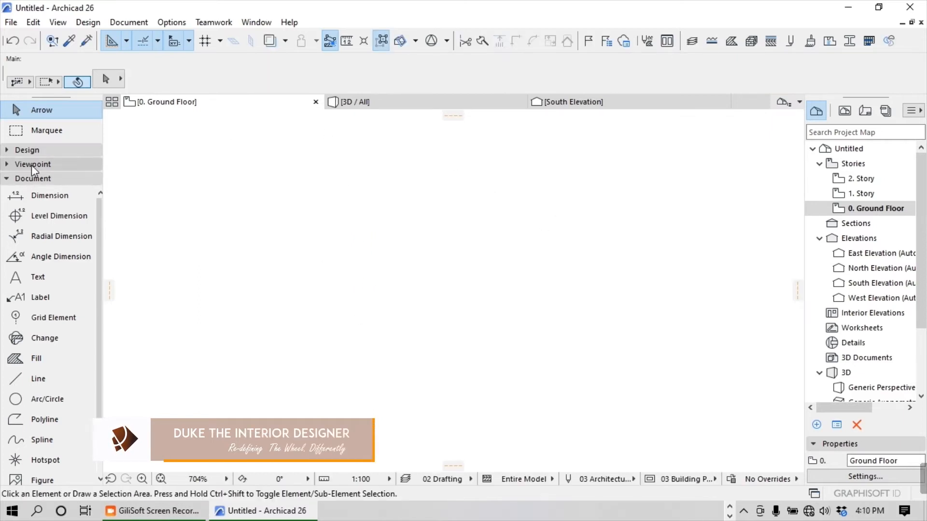
# - Set up the Beam tool with the Custom Cornice profile and make 0. Ground Floor its home story
pyautogui.click(27, 150)
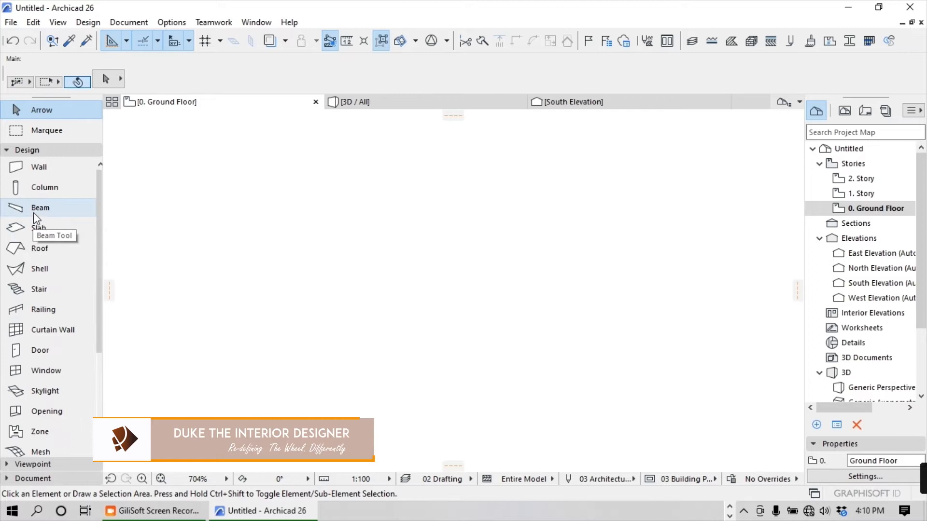
pyautogui.click(34, 213)
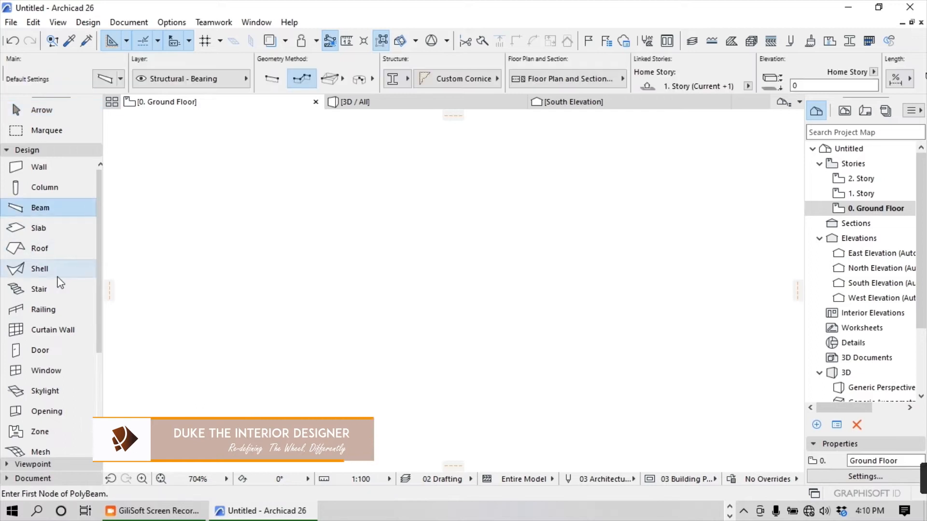
pyautogui.click(407, 80)
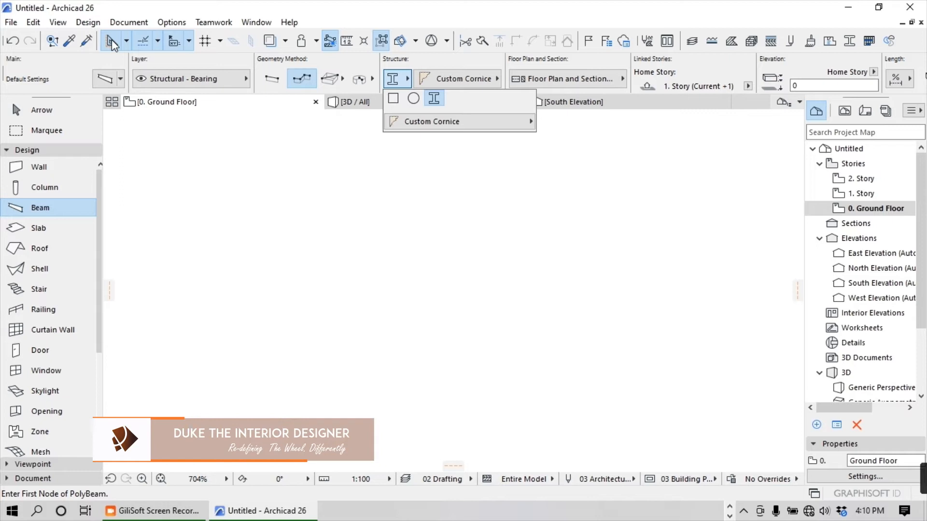
pyautogui.click(110, 80)
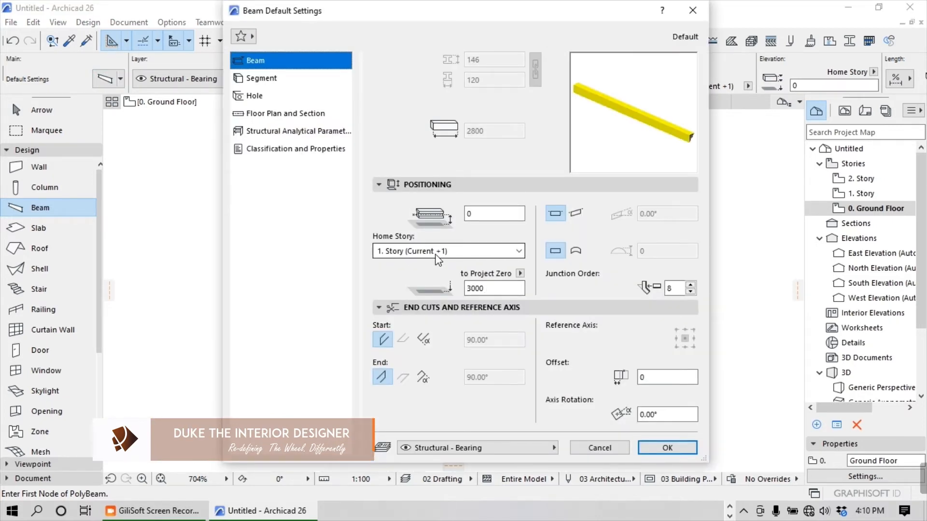
pyautogui.click(453, 252)
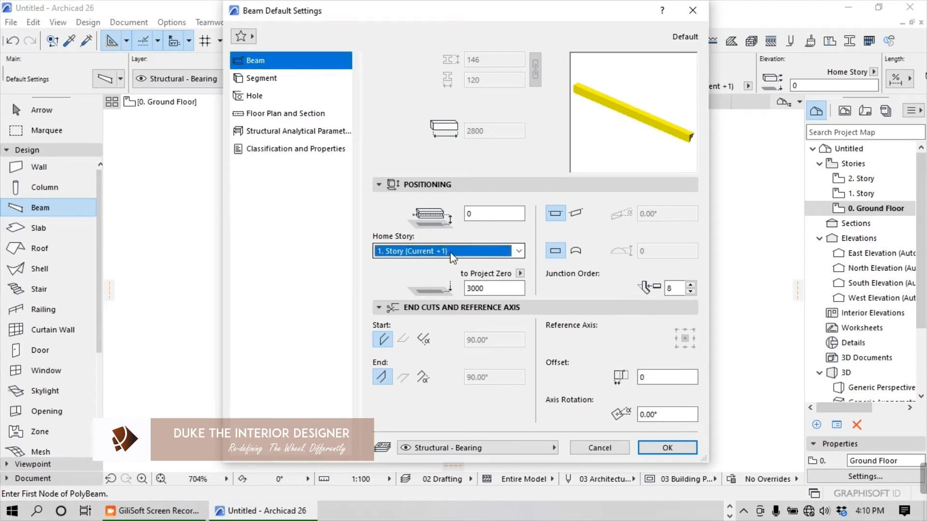
pyautogui.click(412, 286)
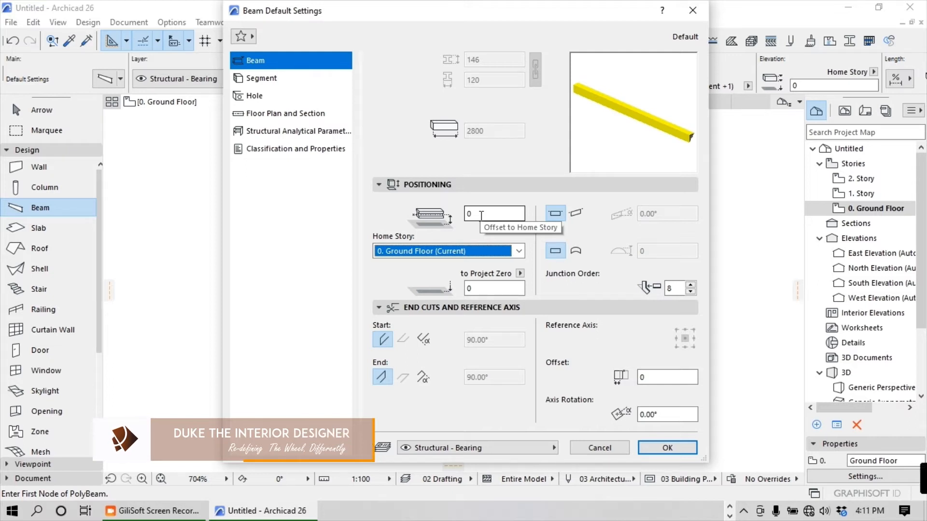
pyautogui.click(664, 448)
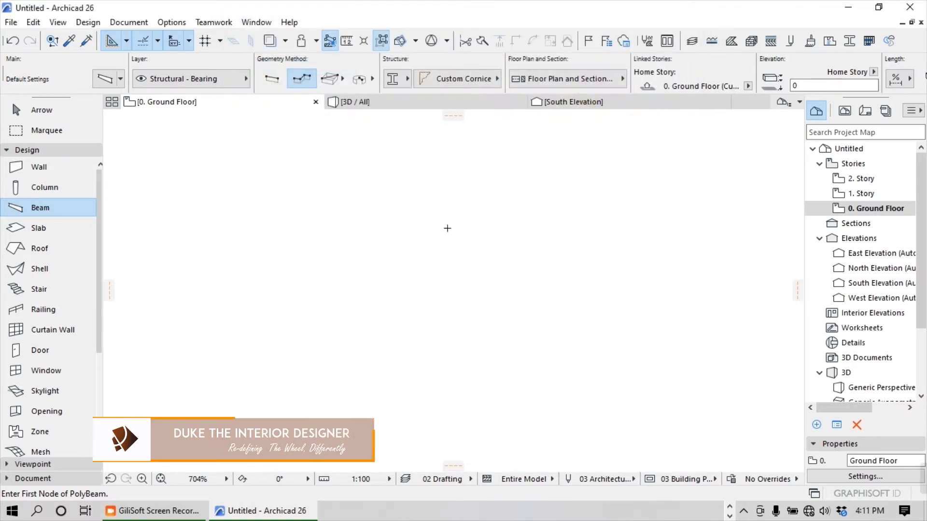
# - Draw a straight vertical Custom Cornice beam on the Ground Floor plan and view it in 3D through a marquee around it
pyautogui.click(438, 198)
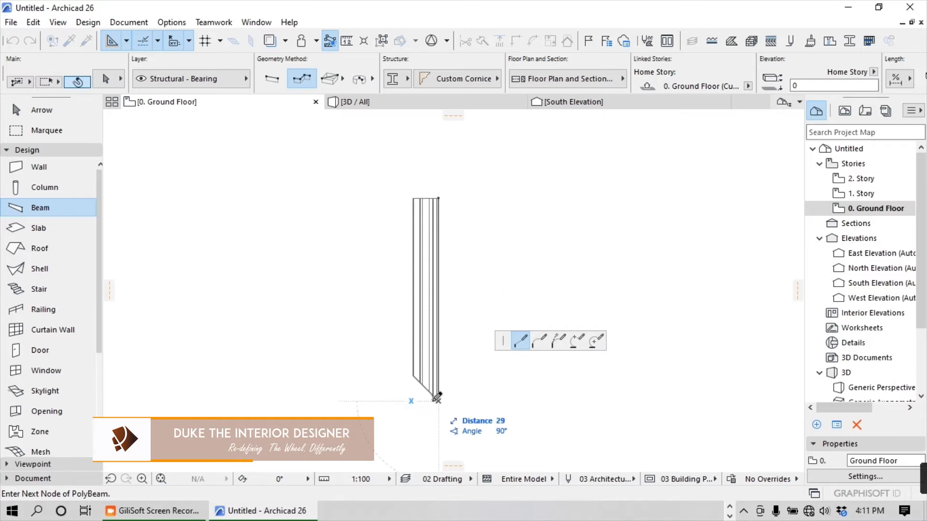
pyautogui.doubleClick(437, 396)
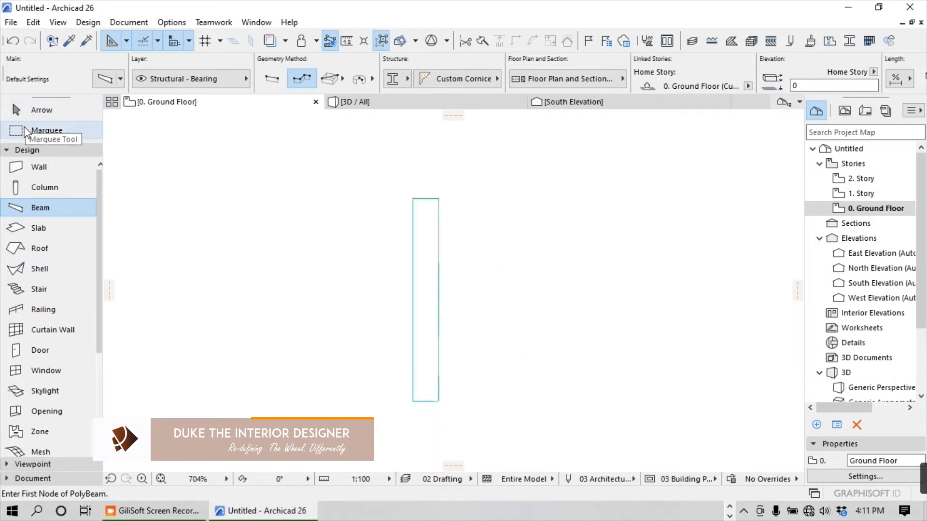
pyautogui.click(25, 129)
pyautogui.click(474, 168)
pyautogui.click(392, 413)
pyautogui.rightClick(354, 304)
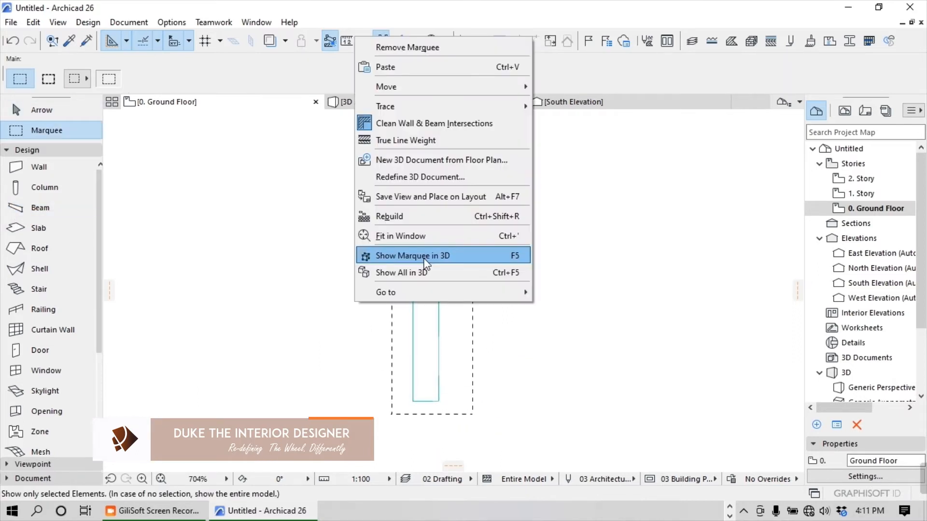
pyautogui.click(425, 259)
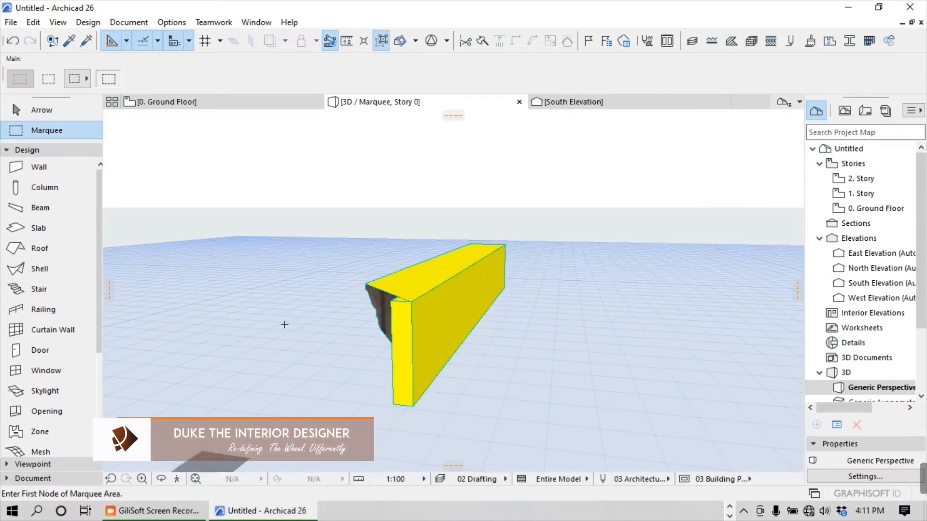
pyautogui.keyDown('shift'); pyautogui.moveTo(284, 325); pyautogui.dragTo(384, 319, button='middle'); pyautogui.keyUp('shift')
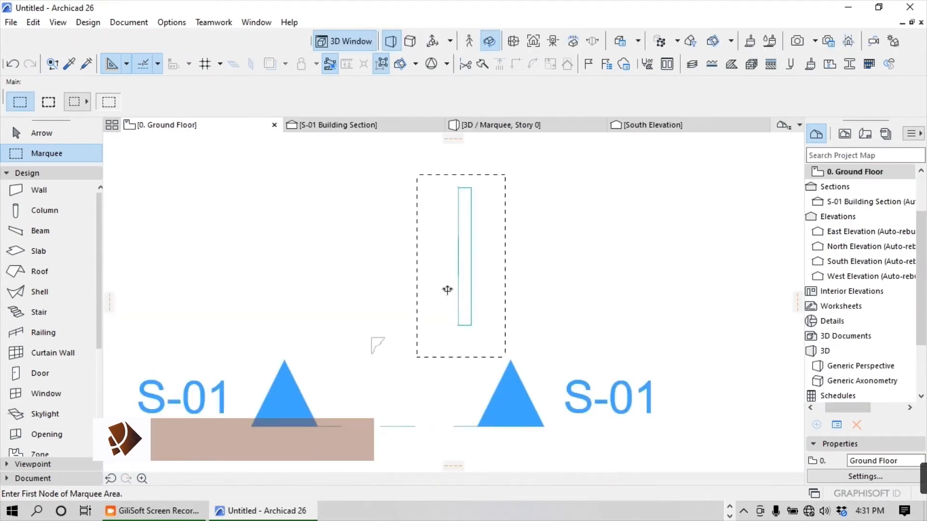
# - Drag a copy of the five connected middle segments of the cornice outline a short distance to the right of the original
pyautogui.scroll(2, 408, 327)
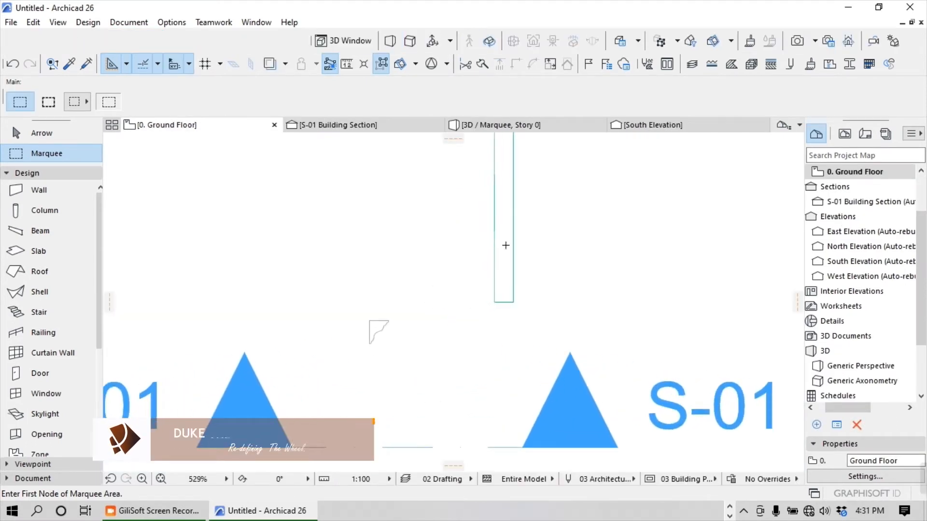
pyautogui.scroll(-2, 430, 308)
pyautogui.scroll(3, 430, 308)
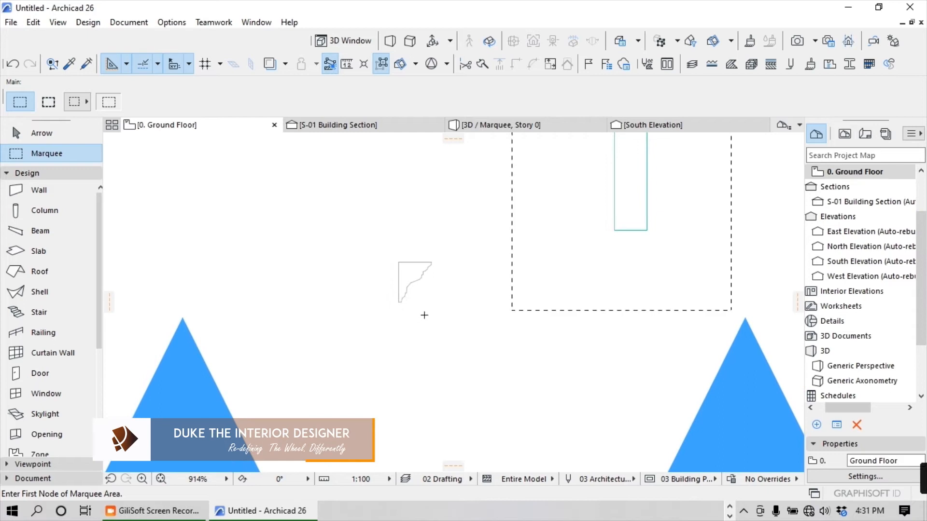
pyautogui.scroll(5, 406, 298)
pyautogui.click(38, 133)
pyautogui.scroll(1, 318, 242)
pyautogui.scroll(1, 318, 242)
pyautogui.click(480, 275)
pyautogui.scroll(2, 489, 274)
pyautogui.keyDown('shift'); pyautogui.click(511, 253); pyautogui.keyUp('shift')
pyautogui.keyDown('shift'); pyautogui.click(441, 301); pyautogui.keyUp('shift')
pyautogui.keyDown('shift'); pyautogui.click(430, 344); pyautogui.keyUp('shift')
pyautogui.scroll(9, 431, 338)
pyautogui.keyDown('shift'); pyautogui.click(432, 324); pyautogui.keyUp('shift')
pyautogui.scroll(-10, 402, 289)
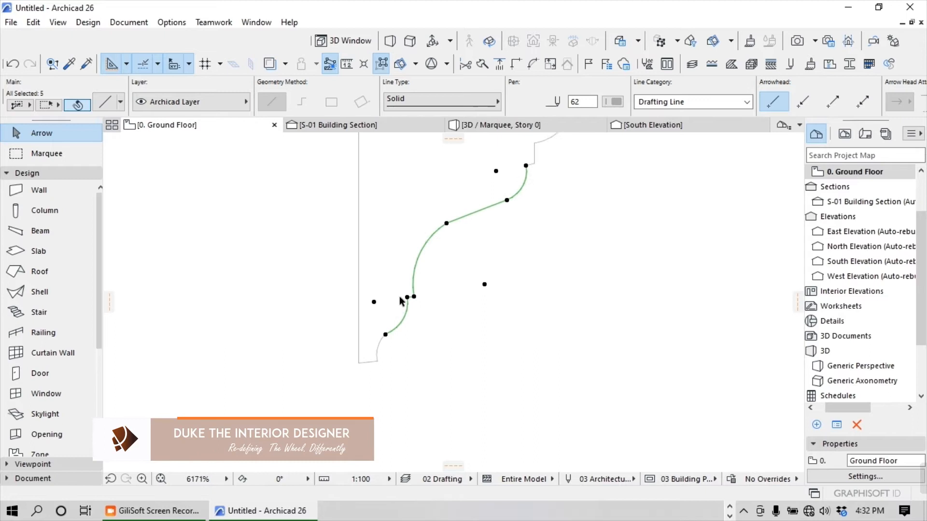
pyautogui.hotkey('ctrl', 'shift', 'd')
pyautogui.click(442, 303)
pyautogui.click(530, 303)
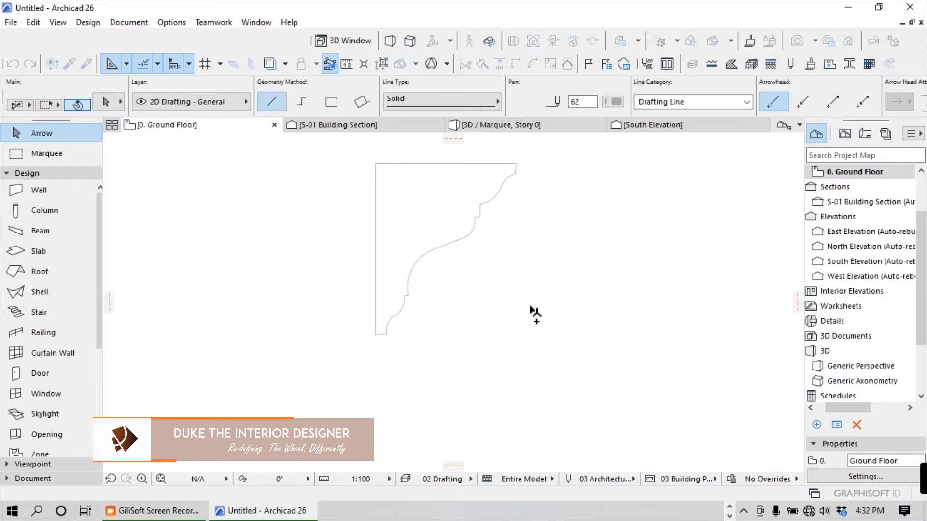
# - Offset the copied curve segments outward to the right by 15 mm, keeping the original segments
pyautogui.click(563, 219)
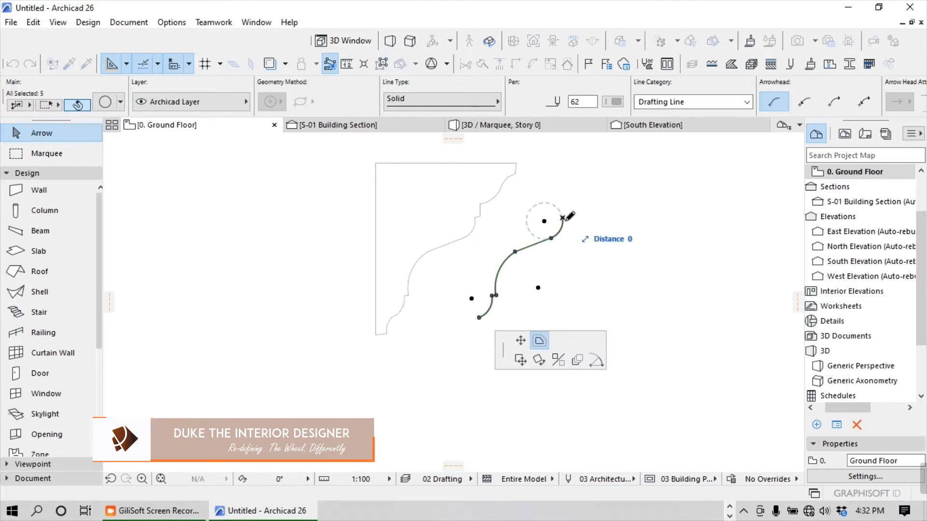
pyautogui.click(540, 343)
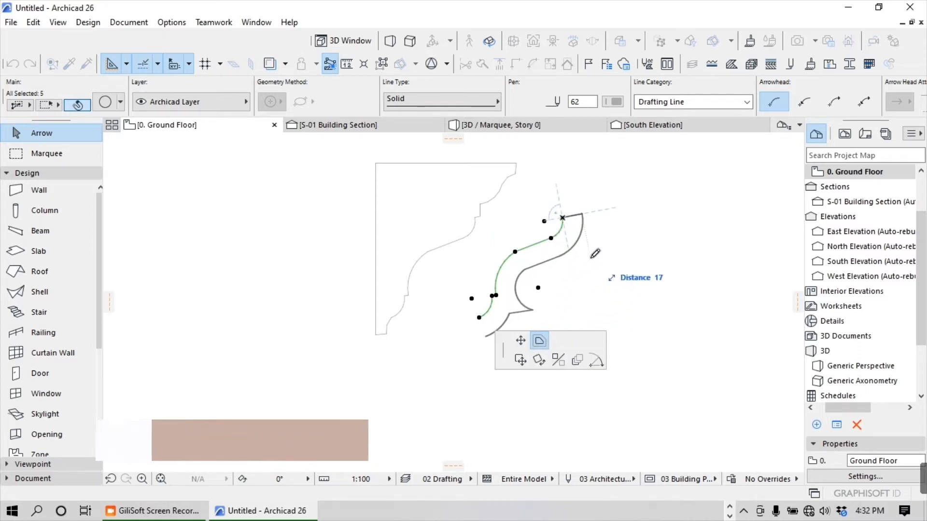
pyautogui.write('15')
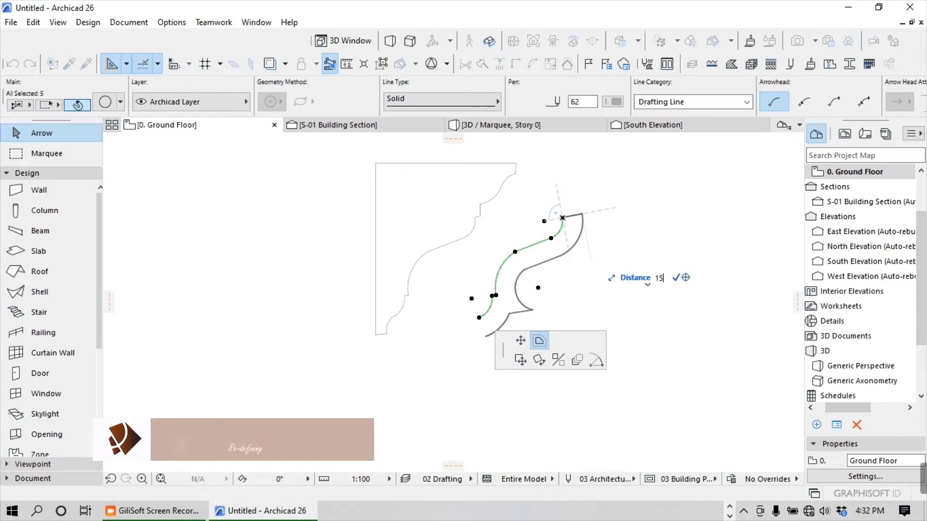
pyautogui.press('Return')
pyautogui.click(598, 225)
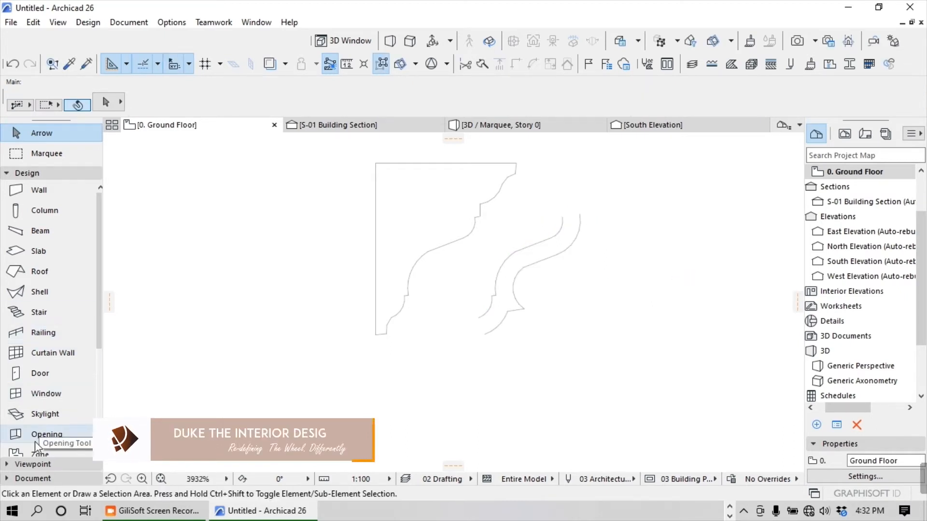
# - Draw horizontal lines from the upper and lower ends of the copied curve rightward past the offset curve
pyautogui.click(30, 478)
pyautogui.click(23, 404)
pyautogui.scroll(4, 555, 212)
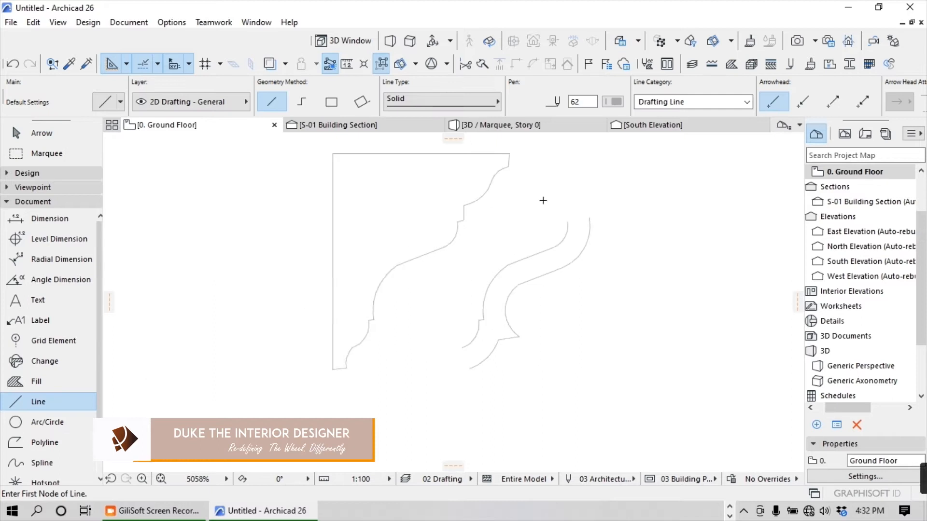
pyautogui.click(571, 233)
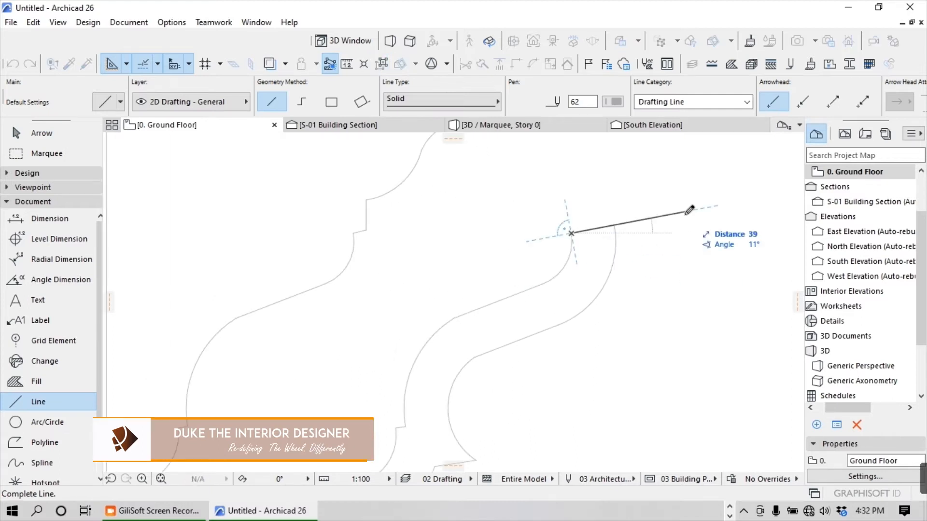
pyautogui.click(667, 233)
pyautogui.scroll(-3, 520, 258)
pyautogui.click(444, 366)
pyautogui.click(579, 367)
# - Trim the overshooting ends of the horizontal lines and offset curve to leave a closed strip outline
pyautogui.click(47, 134)
pyautogui.scroll(3, 459, 321)
pyautogui.keyDown('ctrl'); pyautogui.click(506, 399); pyautogui.keyUp('ctrl')
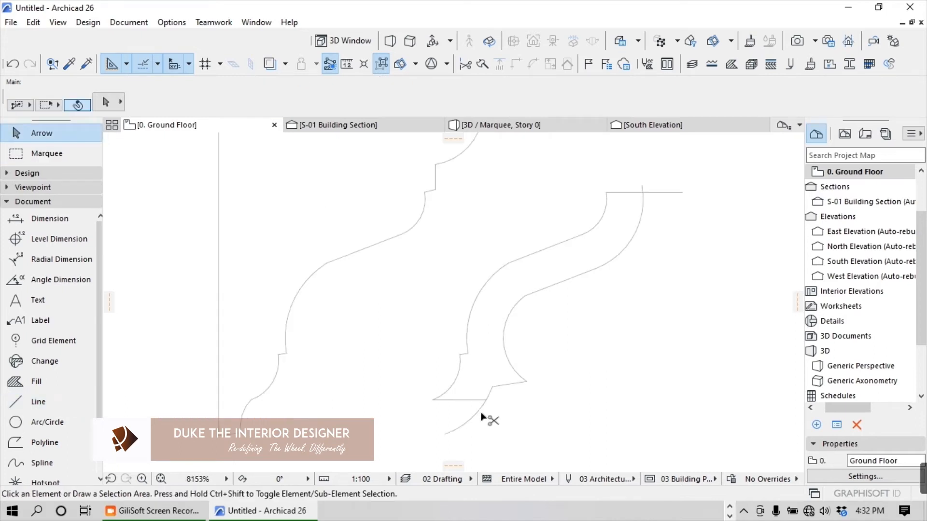
pyautogui.scroll(-3, 478, 413)
pyautogui.scroll(4, 557, 298)
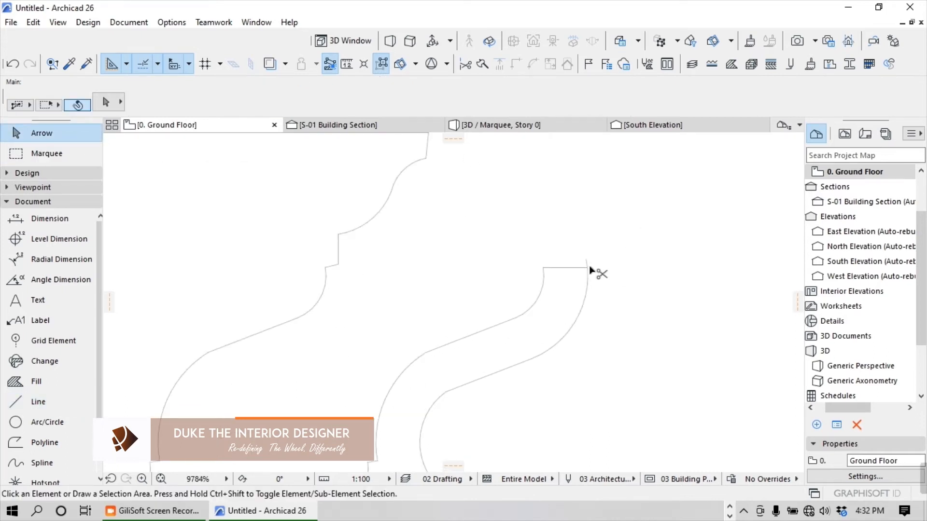
pyautogui.scroll(-4, 499, 230)
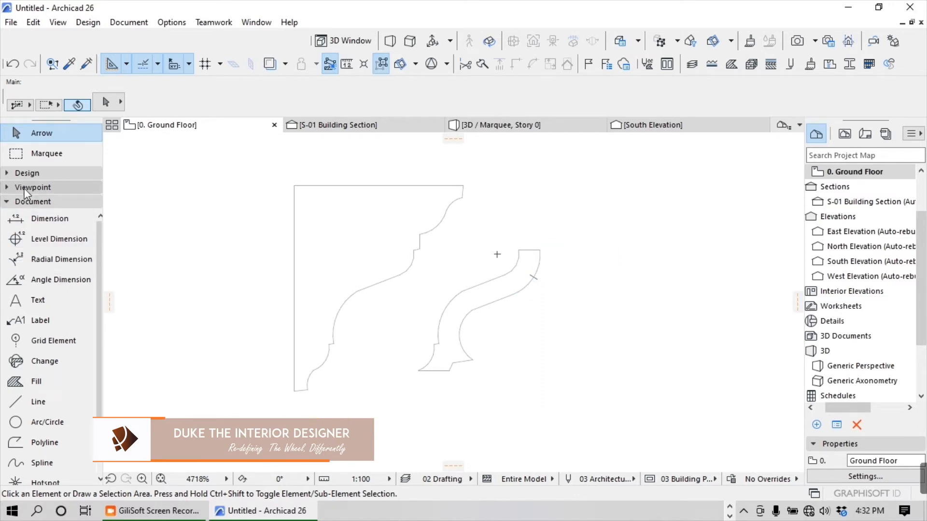
# - Create a 50 mm thick slab from the closed curved strip outline
pyautogui.click(72, 173)
pyautogui.click(37, 252)
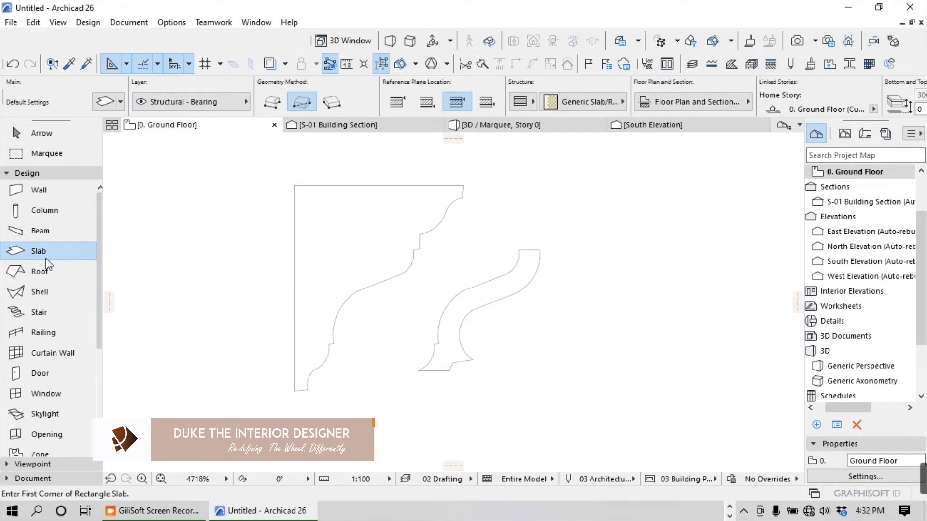
pyautogui.click(105, 102)
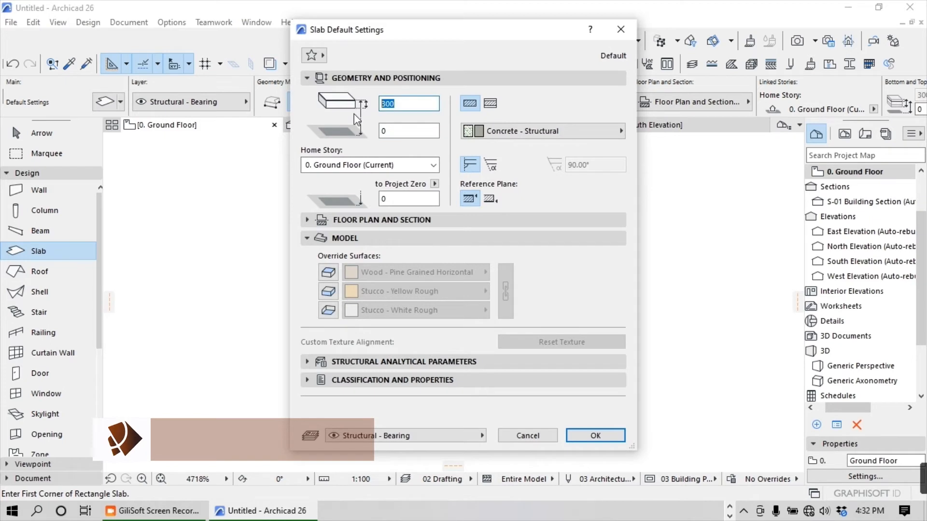
pyautogui.write('50')
pyautogui.press('Return')
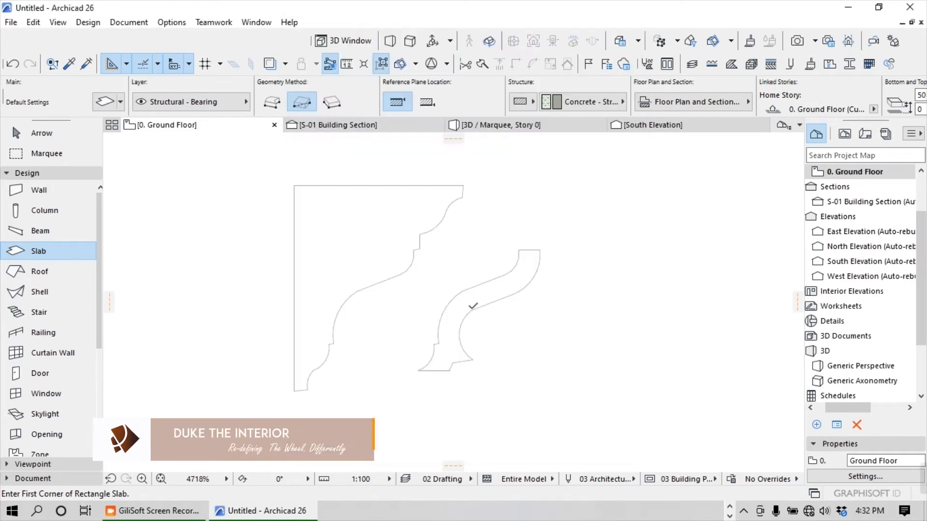
pyautogui.click(485, 296)
pyautogui.moveTo(474, 270); pyautogui.dragTo(467, 251, button='middle')
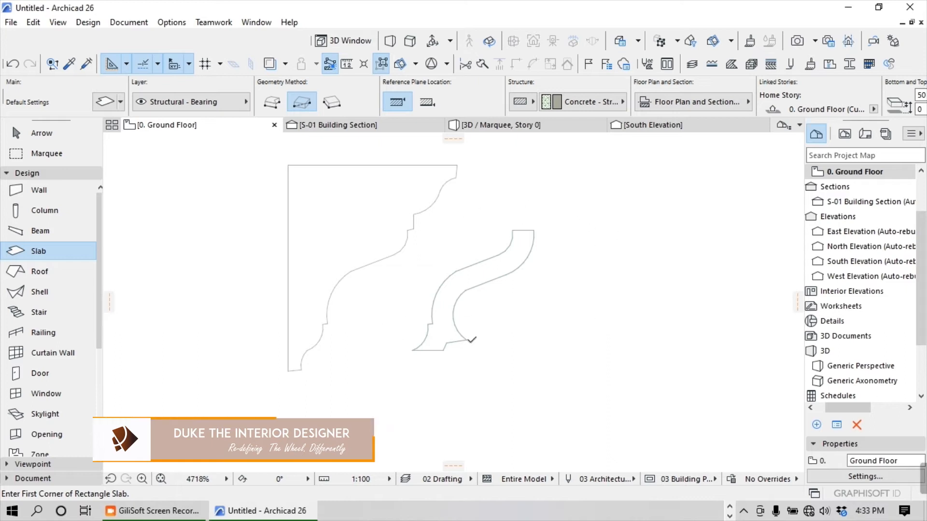
# - Draw two small rectangular slabs across the strip's right-hand edge, about 11 by 13 mm on the lower curve and another on the upper curve
pyautogui.scroll(1, 546, 275)
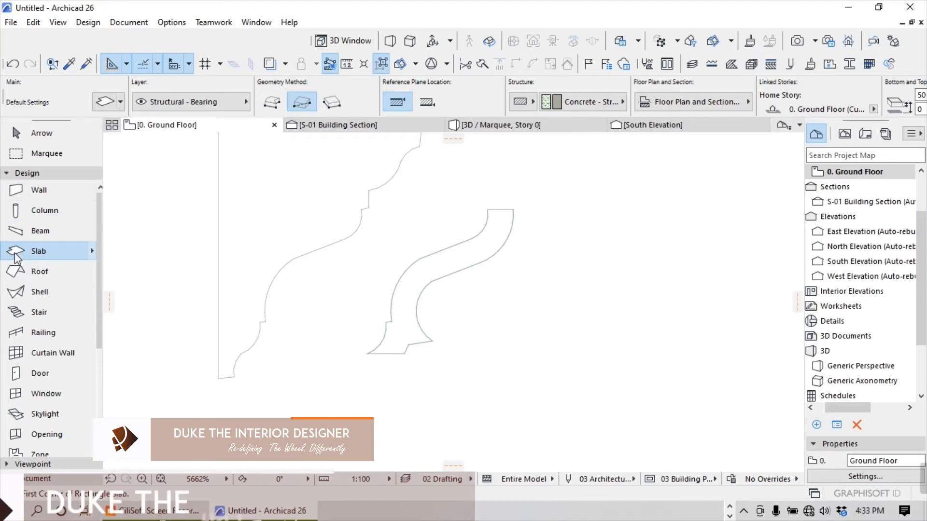
pyautogui.scroll(3, 456, 307)
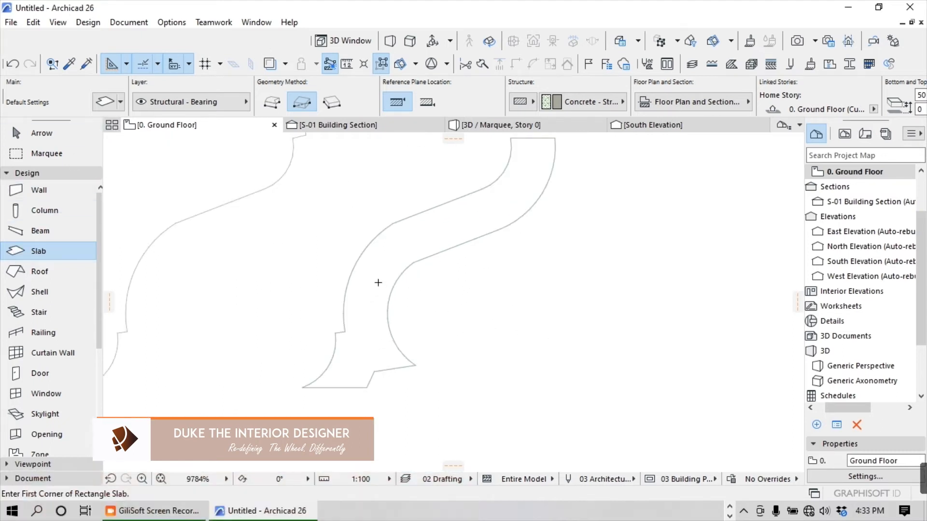
pyautogui.click(378, 283)
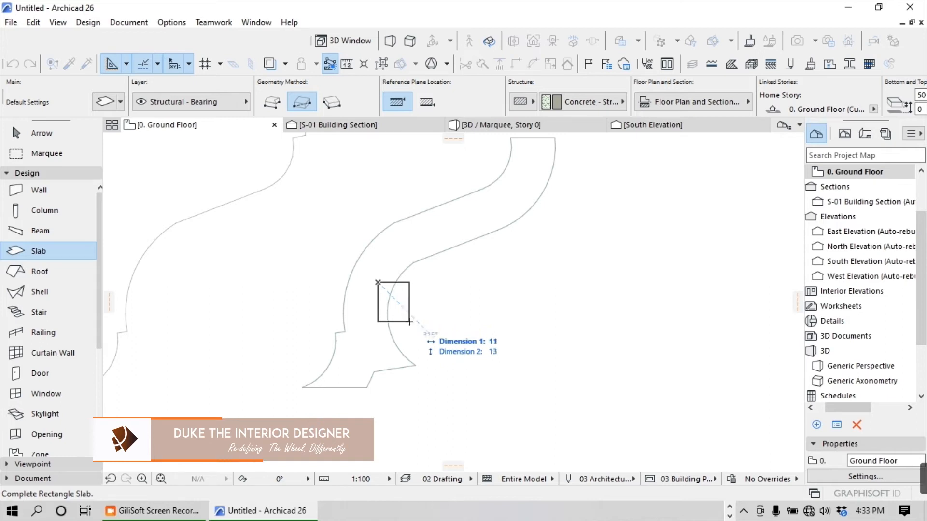
pyautogui.click(410, 322)
pyautogui.scroll(-2, 382, 328)
pyautogui.scroll(2, 472, 275)
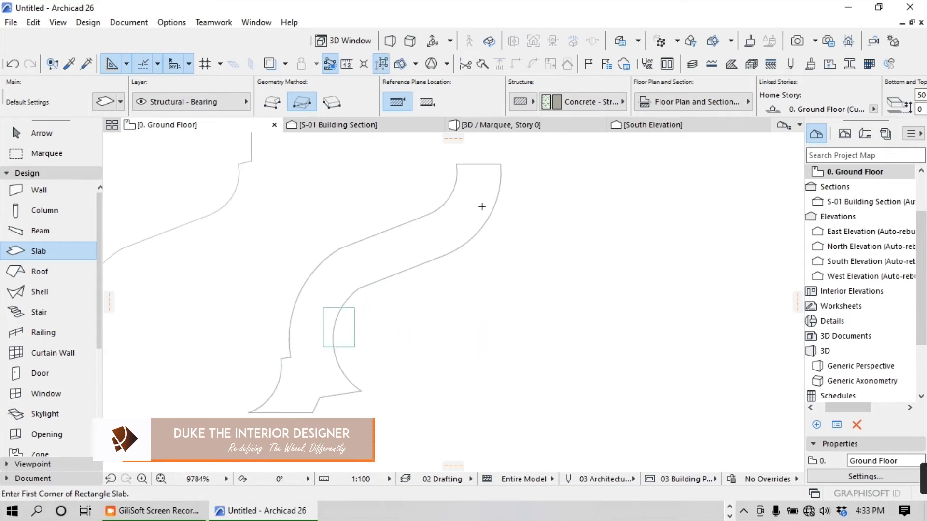
pyautogui.click(475, 213)
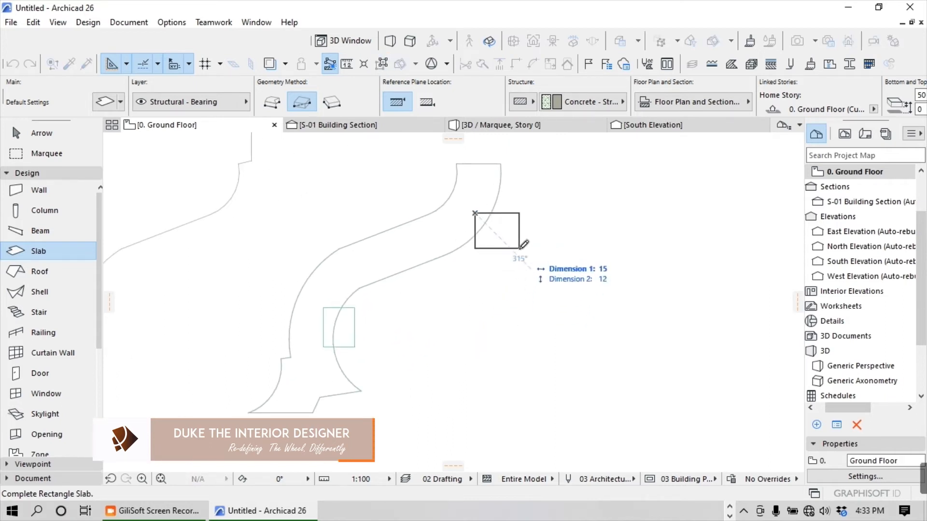
pyautogui.click(503, 260)
pyautogui.click(19, 132)
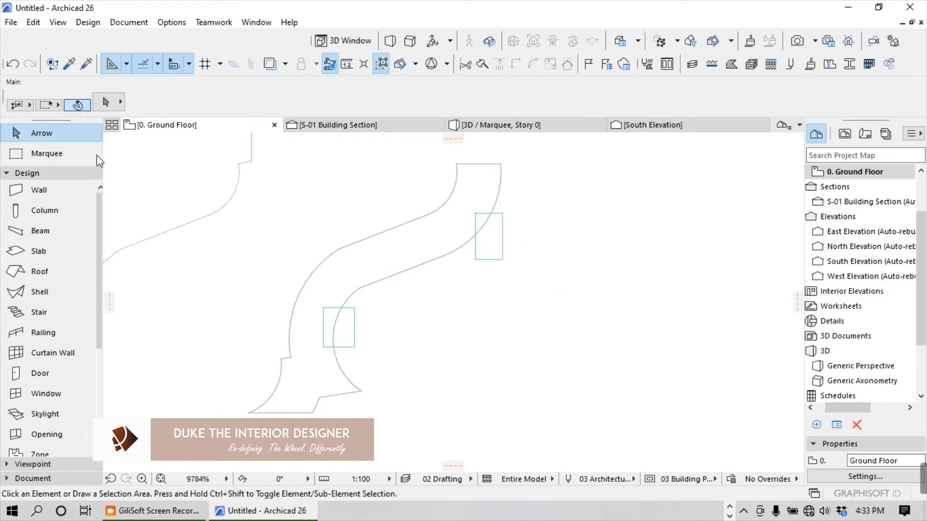
# - Rotate the upper small slab about its top-left corner so it follows the slope of the strip's upper curve
pyautogui.click(476, 215)
pyautogui.hotkey('ctrl', 'e')
pyautogui.click(475, 213)
pyautogui.click(475, 258)
pyautogui.click(424, 257)
pyautogui.click(496, 288)
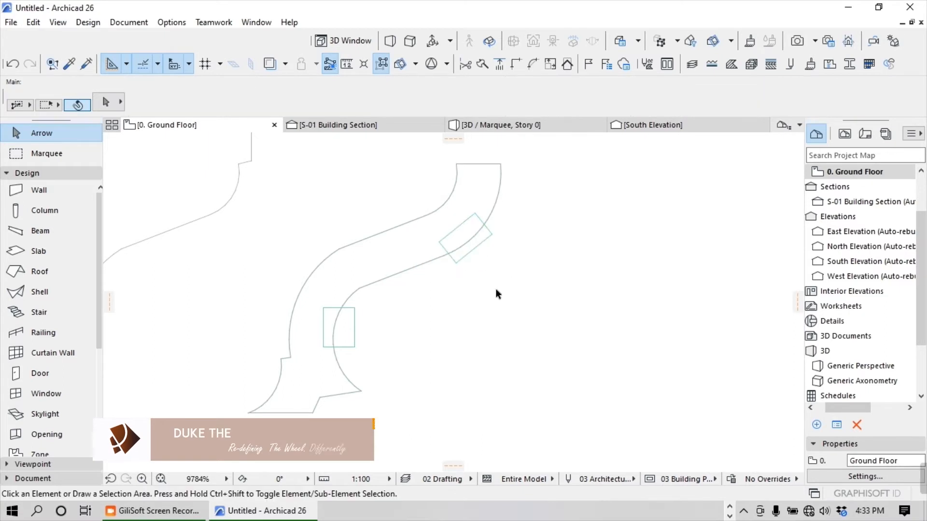
# - Copy the rotated slab to the strip's straight middle part and rotate the copy to align with that edge
pyautogui.click(458, 259)
pyautogui.hotkey('ctrl', 'shift', 'd')
pyautogui.click(456, 263)
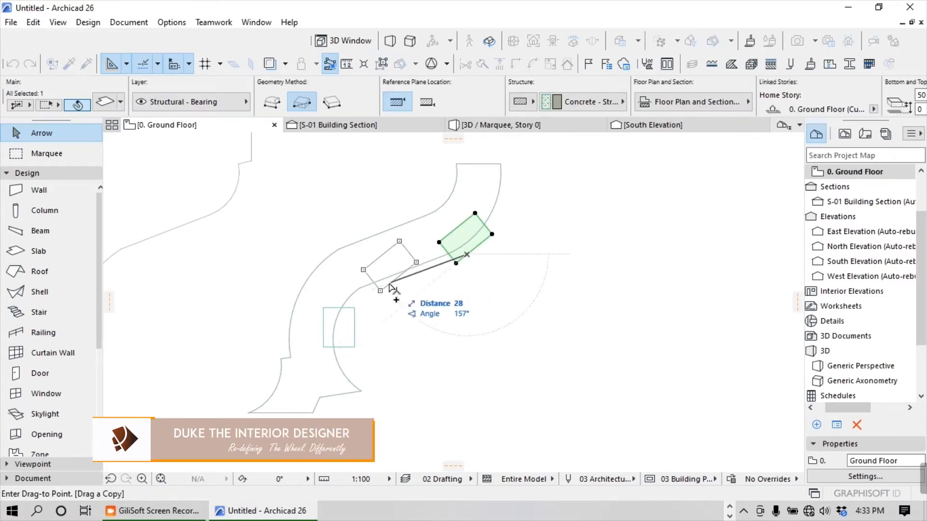
pyautogui.click(381, 299)
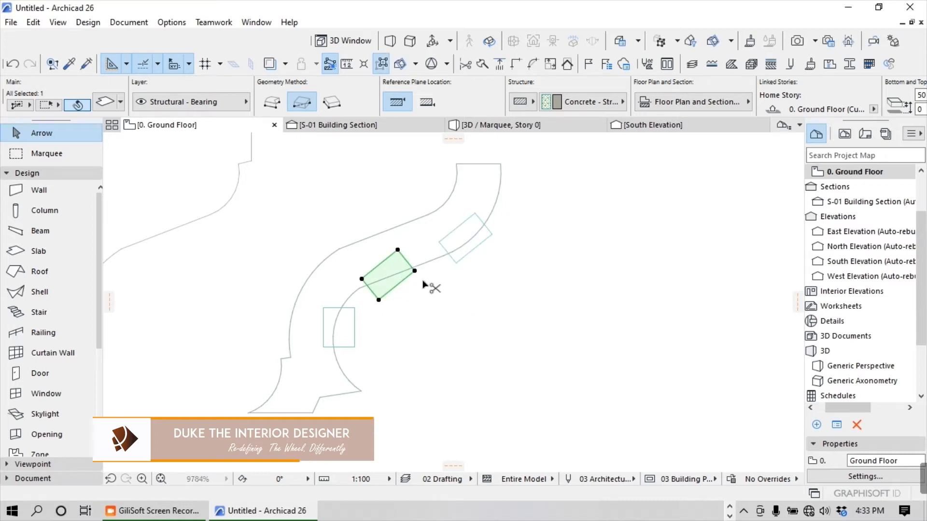
pyautogui.hotkey('ctrl', 'e')
pyautogui.click(379, 299)
pyautogui.click(418, 271)
pyautogui.click(430, 281)
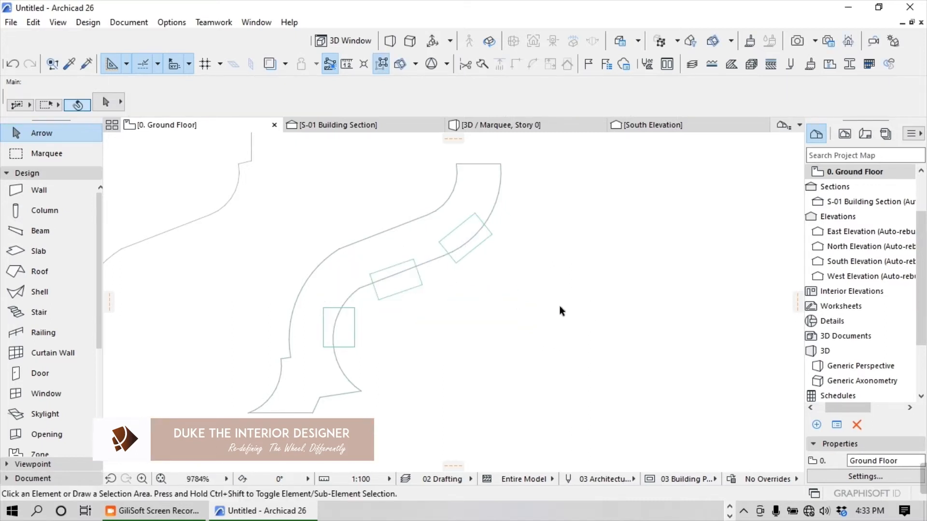
# - Set the thickness of all three small slabs to 20 mm
pyautogui.click(361, 332)
pyautogui.keyDown('shift'); pyautogui.click(413, 289); pyautogui.keyUp('shift')
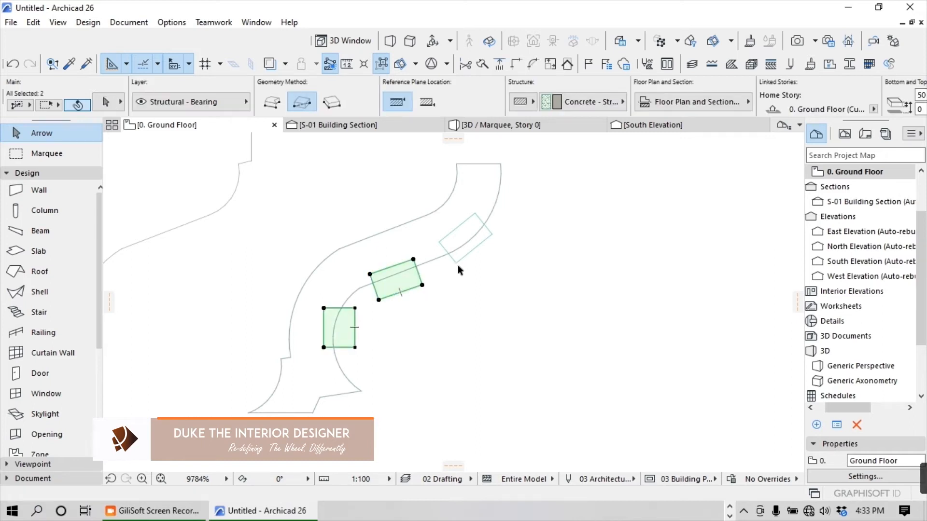
pyautogui.keyDown('shift'); pyautogui.click(462, 259); pyautogui.keyUp('shift')
pyautogui.click(117, 108)
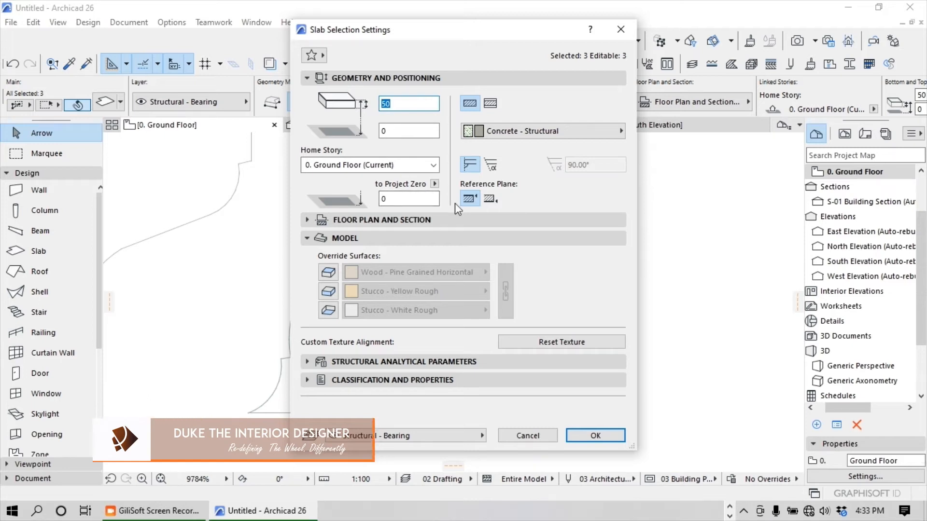
pyautogui.write('20')
pyautogui.press('Return')
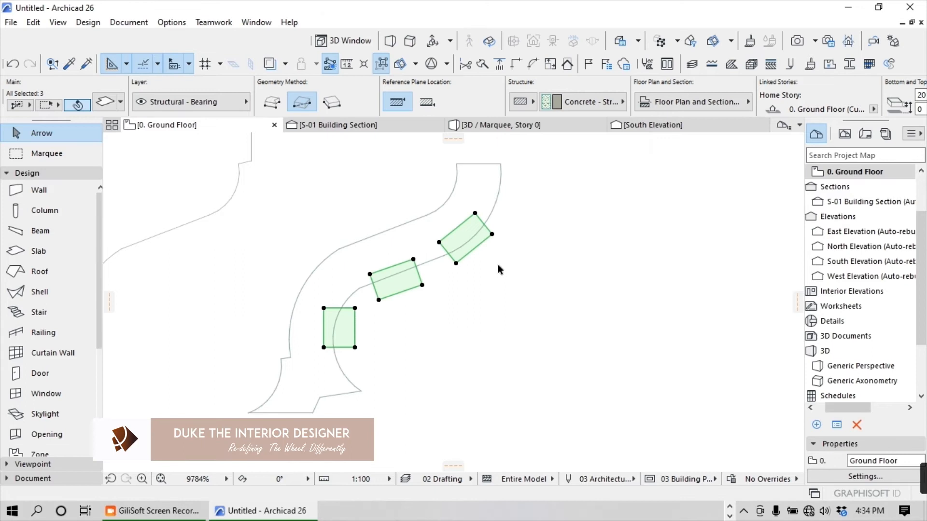
# - Enclose the strip and its three small slabs in a marquee and show that area in 3D
pyautogui.press('Escape')
pyautogui.scroll(-2, 404, 279)
pyautogui.click(51, 153)
pyautogui.click(275, 161)
pyautogui.click(503, 413)
pyautogui.rightClick(541, 289)
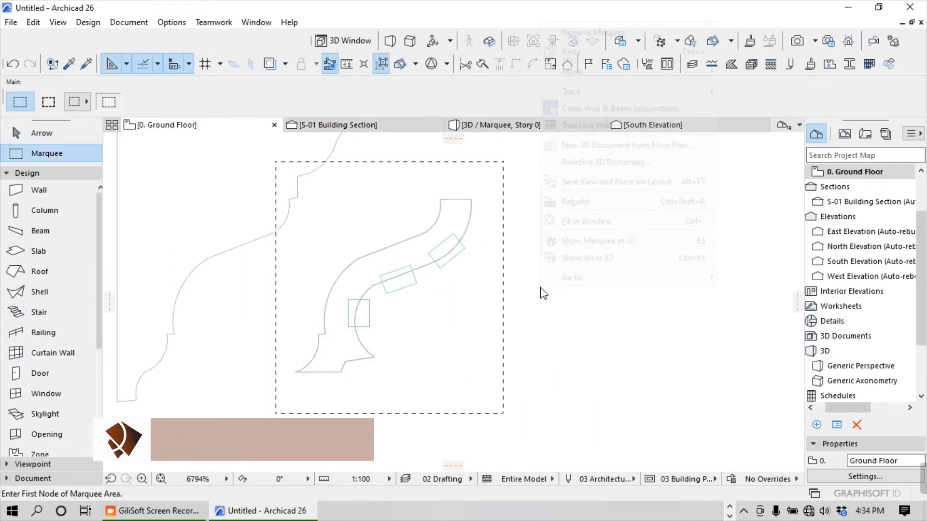
pyautogui.click(598, 240)
pyautogui.keyDown('shift'); pyautogui.moveTo(572, 343); pyautogui.dragTo(503, 361, button='middle'); pyautogui.keyUp('shift')
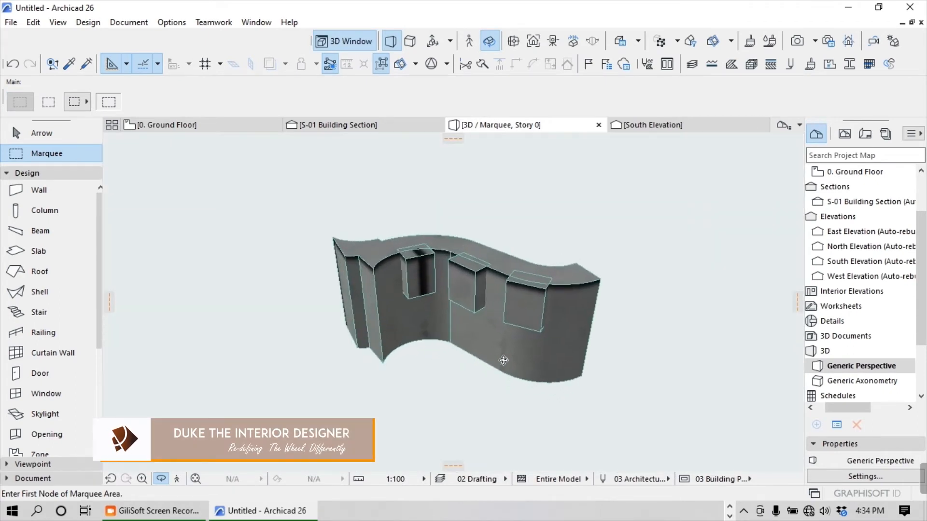
pyautogui.scroll(-5, 491, 261)
pyautogui.scroll(4, 481, 279)
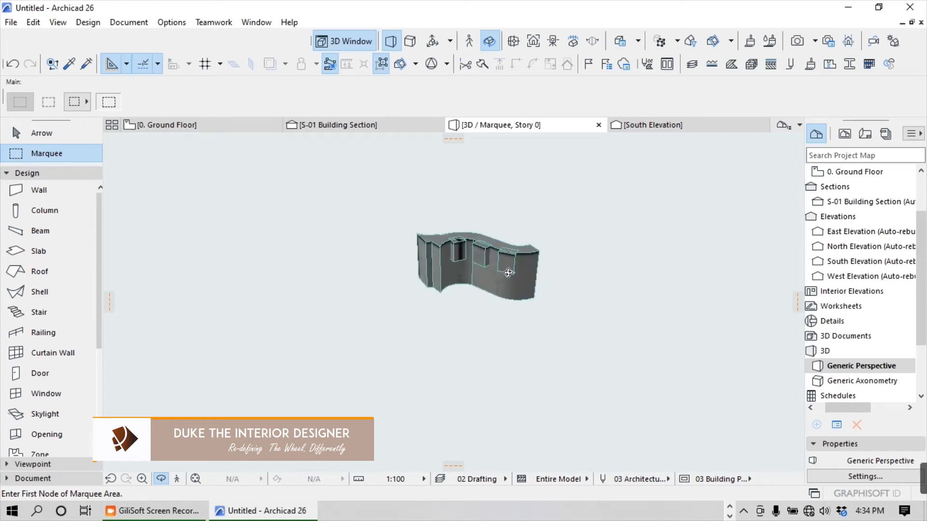
# - Set the offset to home story of the small slab in the concave curve to -15 mm
pyautogui.press('Escape')
pyautogui.press('Escape')
pyautogui.click(442, 281)
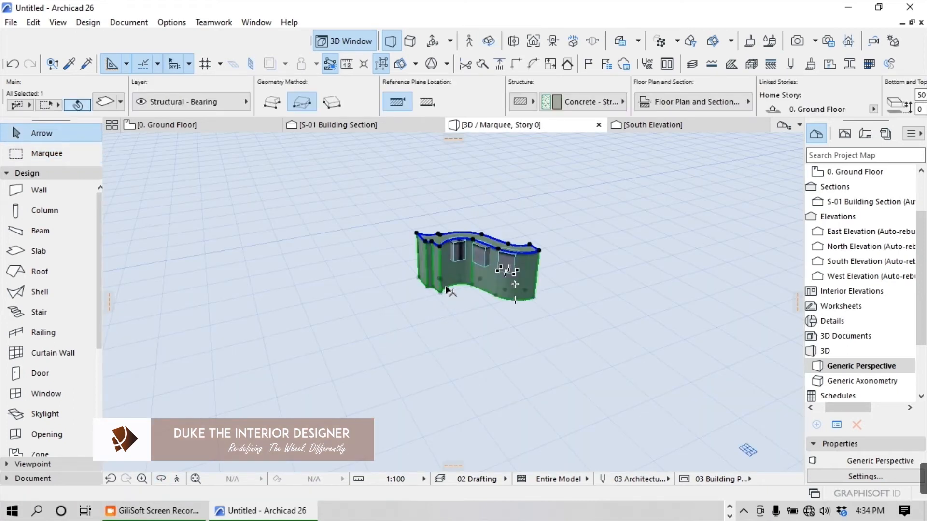
pyautogui.click(460, 257)
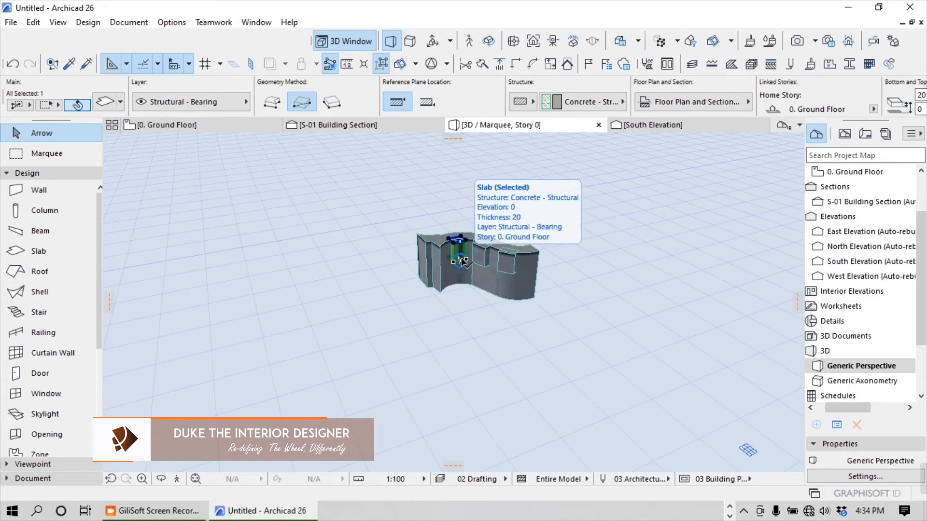
pyautogui.scroll(5, 462, 261)
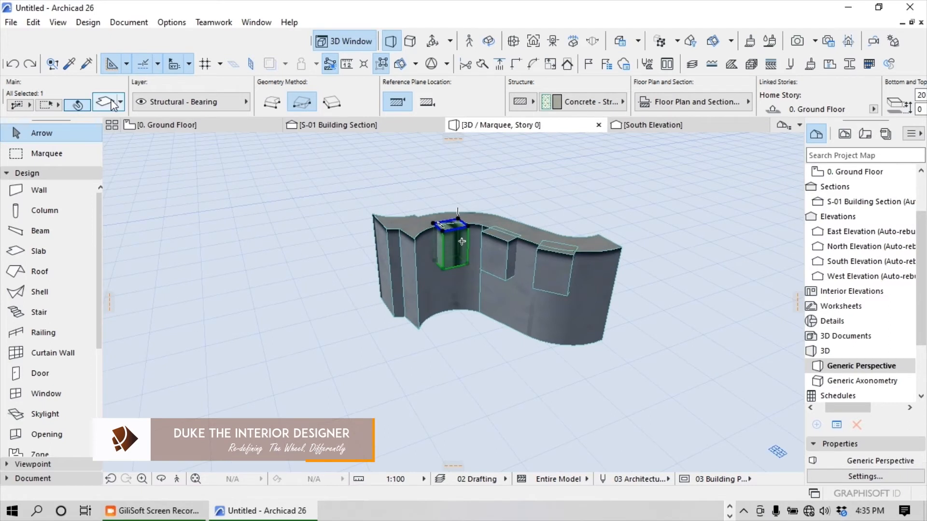
pyautogui.click(113, 104)
pyautogui.click(384, 137)
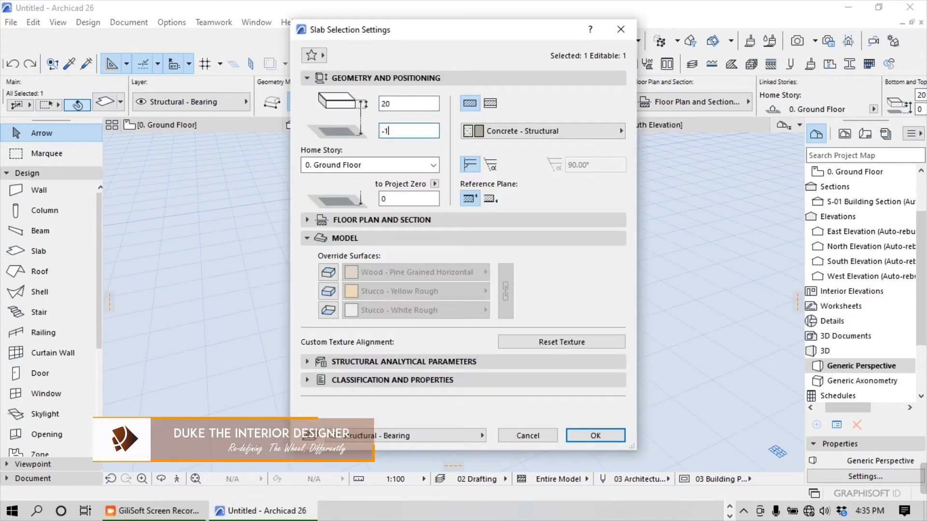
pyautogui.press('Return')
# - Set the offset of the other two small slabs to -15 mm as well
pyautogui.keyDown('shift'); pyautogui.click(531, 259); pyautogui.keyUp('shift')
pyautogui.click(105, 102)
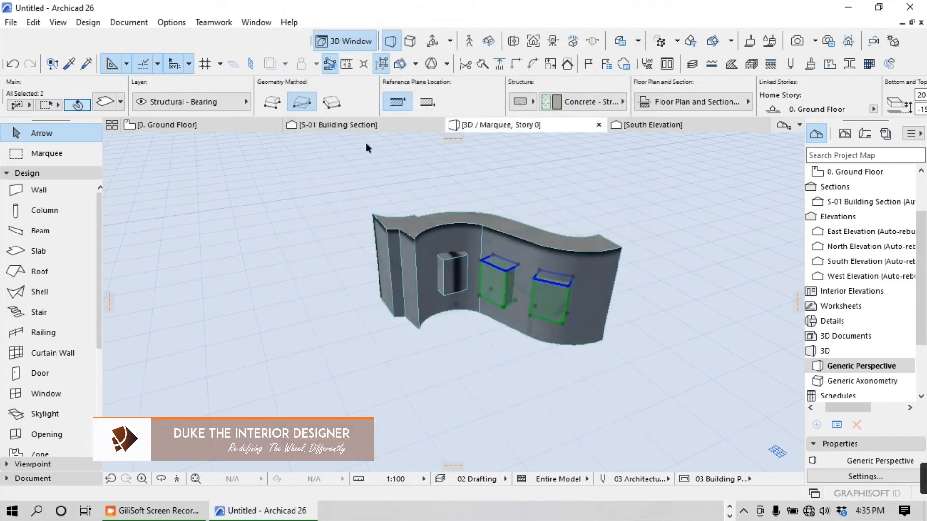
pyautogui.click(326, 195)
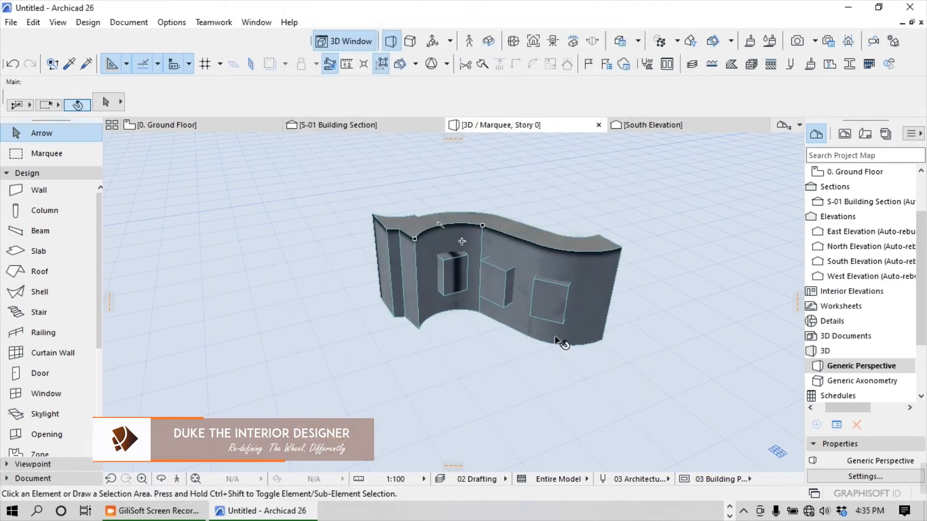
# - Return to the ground floor plan and show the marquee area in 3D again
pyautogui.press('F2')
pyautogui.scroll(-2, 478, 237)
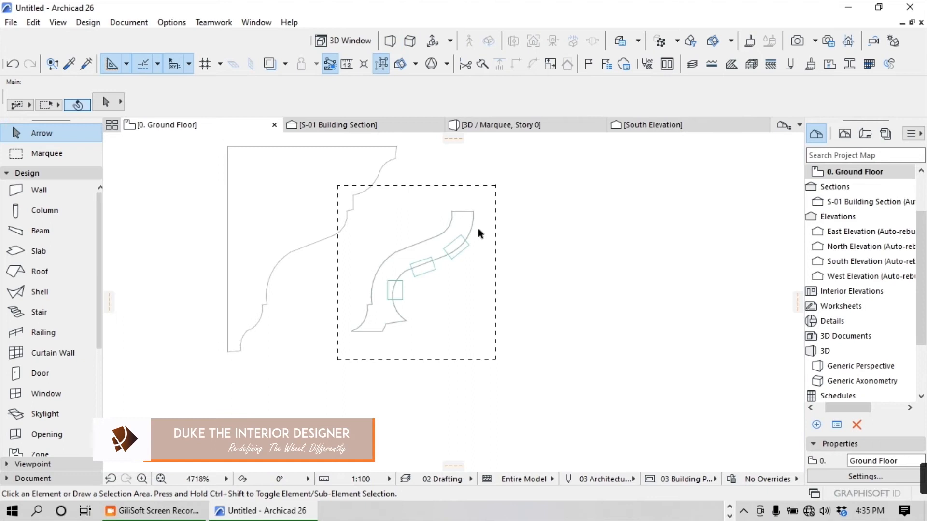
pyautogui.rightClick(414, 212)
pyautogui.click(478, 431)
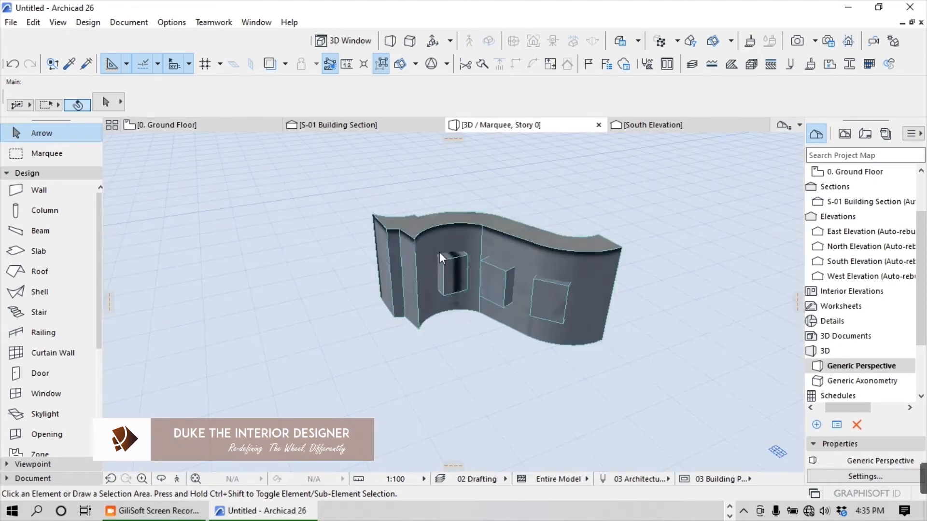
pyautogui.click(696, 203)
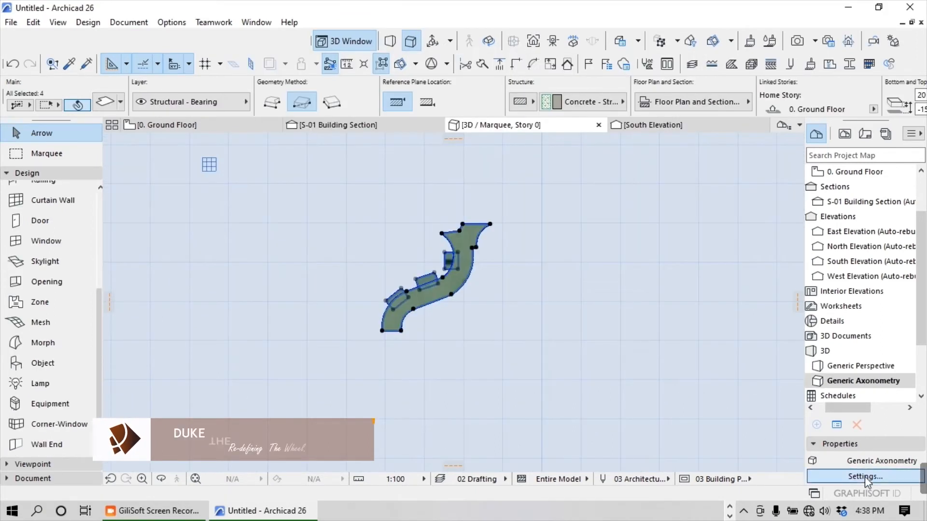
# - Change the 3D parallel projection to Side view and fit the model in the window
pyautogui.click(865, 477)
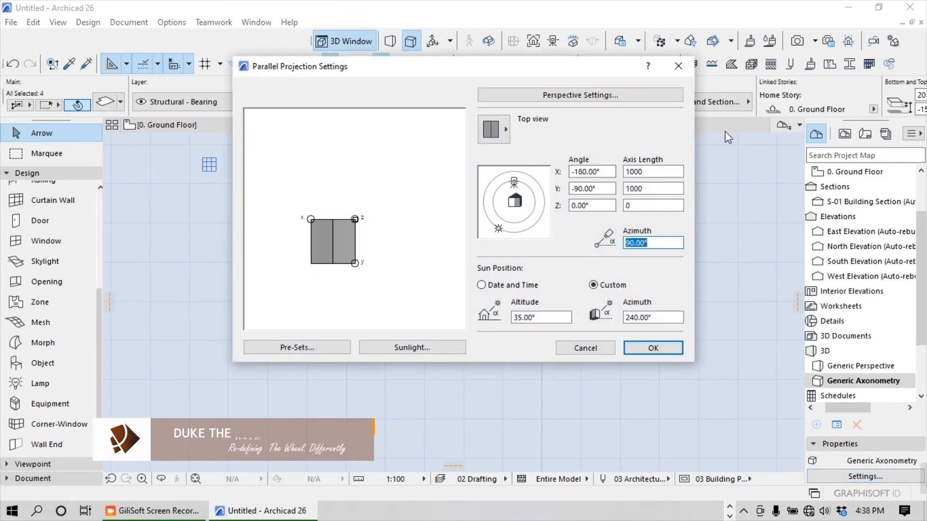
pyautogui.click(493, 130)
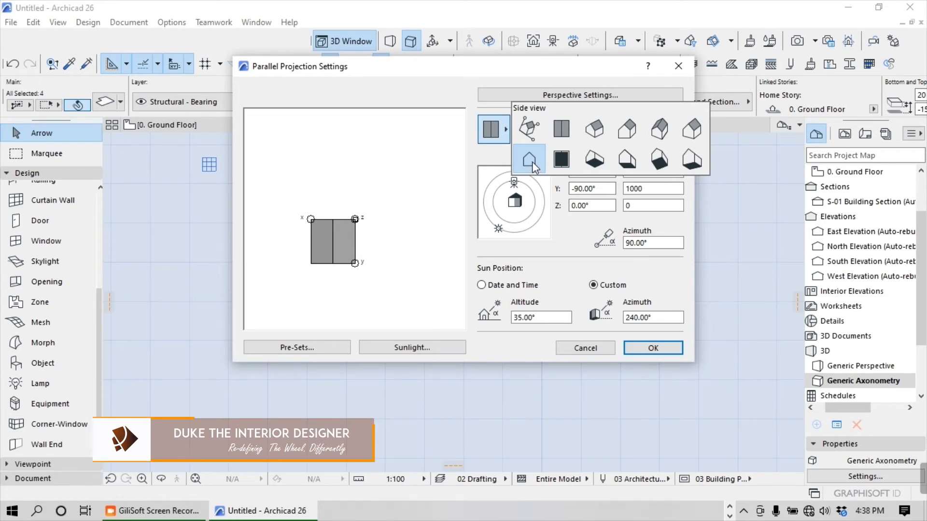
pyautogui.click(529, 160)
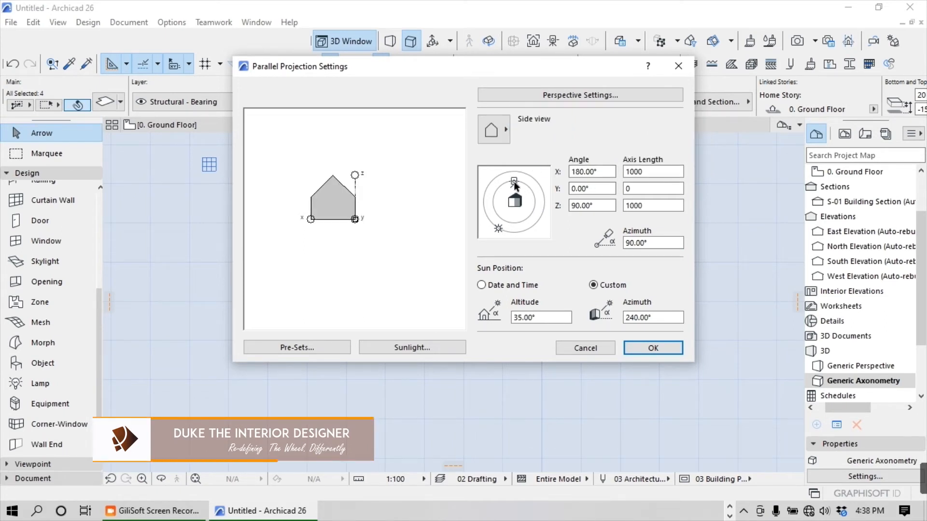
pyautogui.click(653, 348)
pyautogui.click(195, 478)
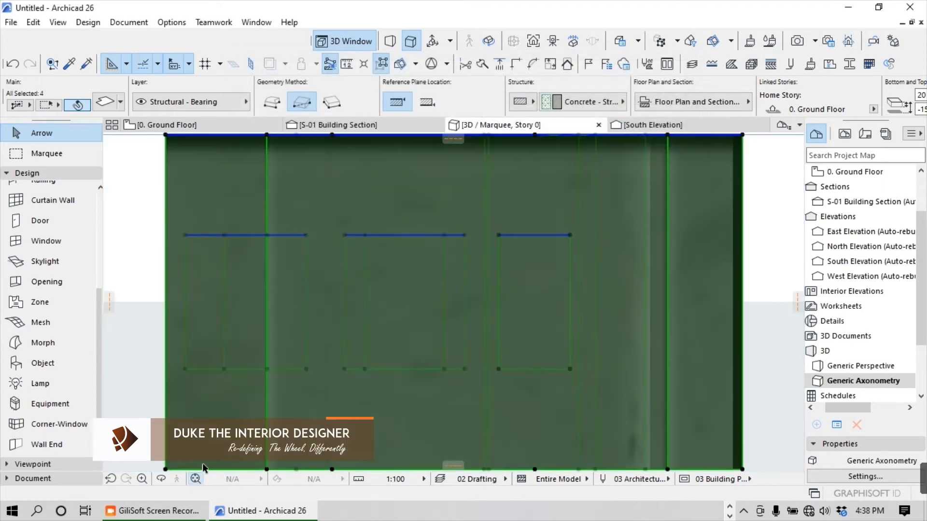
pyautogui.scroll(-4, 421, 287)
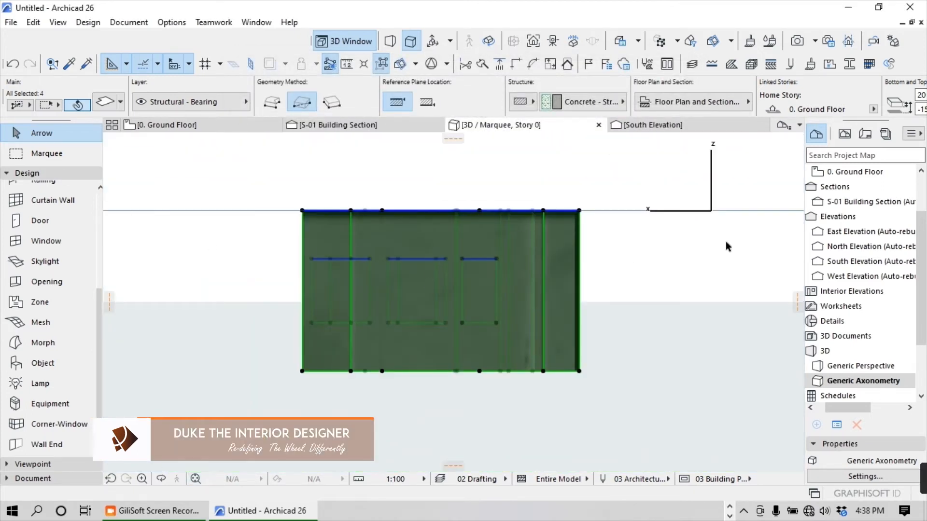
# - Save the four selected slabs as an object in the Embedded Library, replacing Cornice Design.gsm, and accept its basic settings
pyautogui.click(11, 23)
pyautogui.moveTo(97, 249)
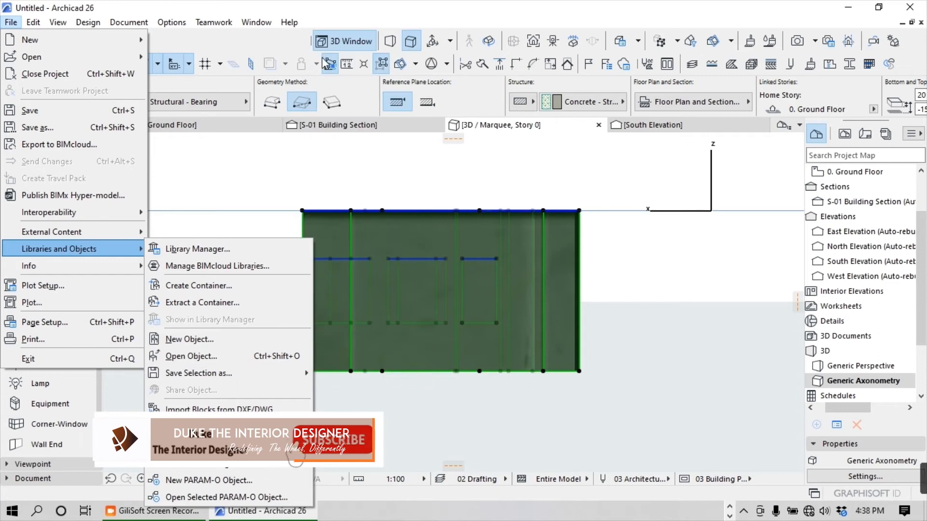
pyautogui.moveTo(232, 373)
pyautogui.click(452, 60)
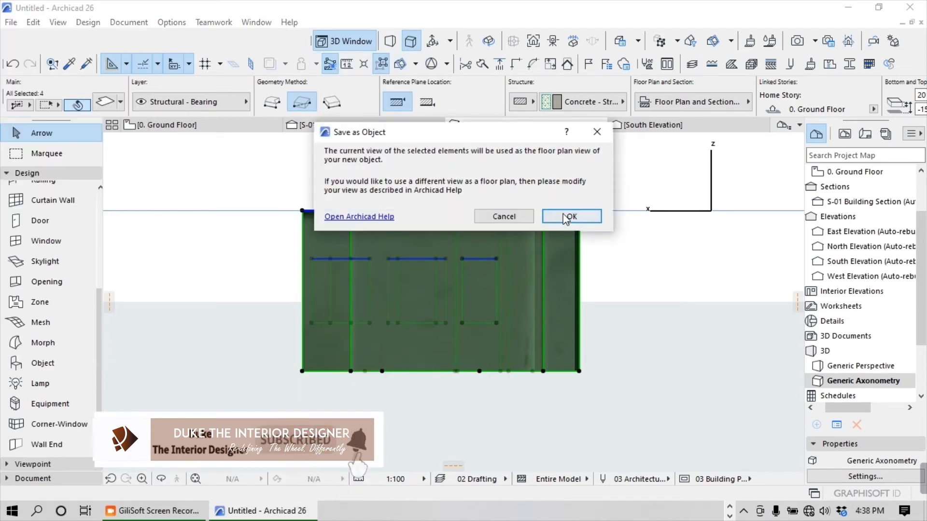
pyautogui.click(564, 216)
pyautogui.click(436, 149)
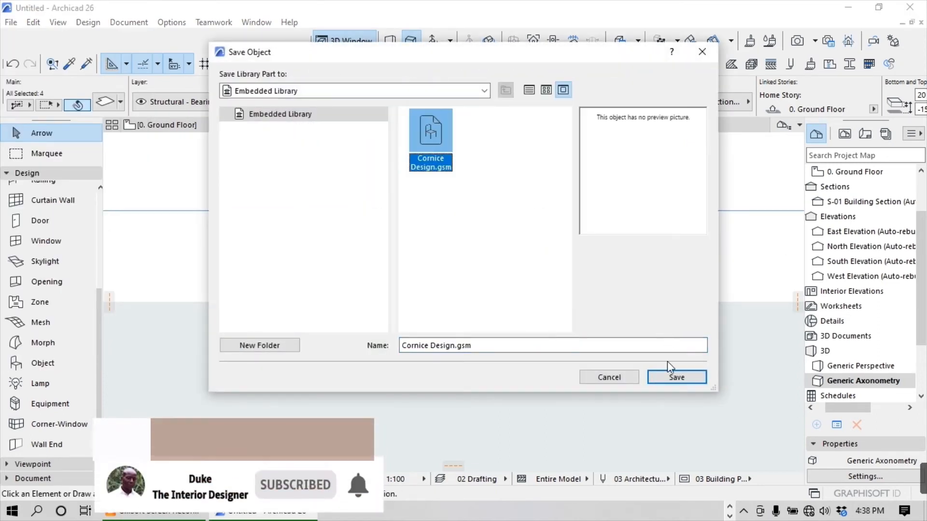
pyautogui.click(671, 380)
pyautogui.click(501, 199)
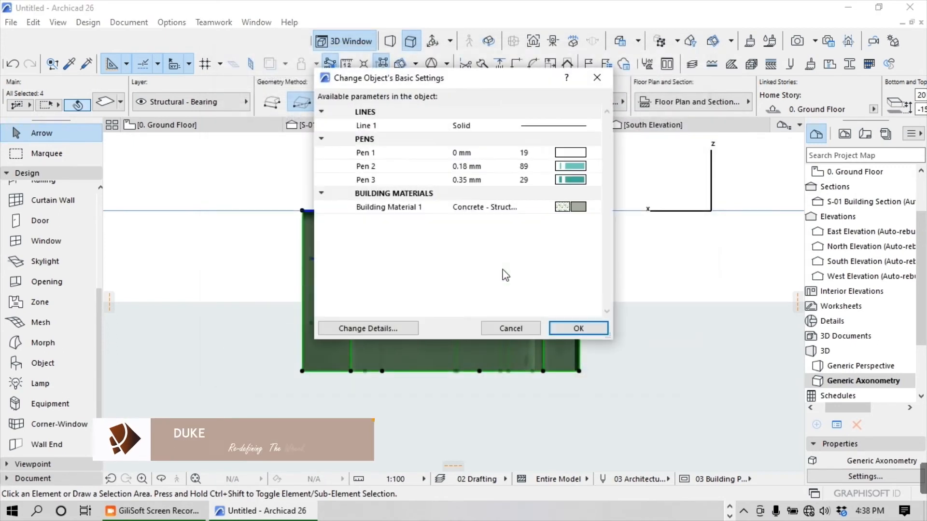
pyautogui.click(578, 329)
# - Place the Cornice Design object on the ground floor plan, in the empty area beside the cornice profile outlines
pyautogui.click(205, 138)
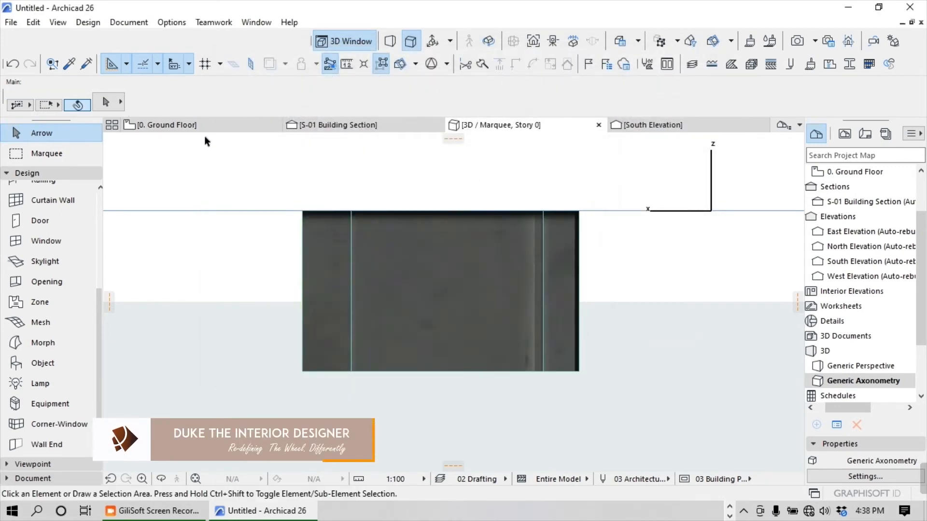
pyautogui.click(203, 125)
pyautogui.click(44, 363)
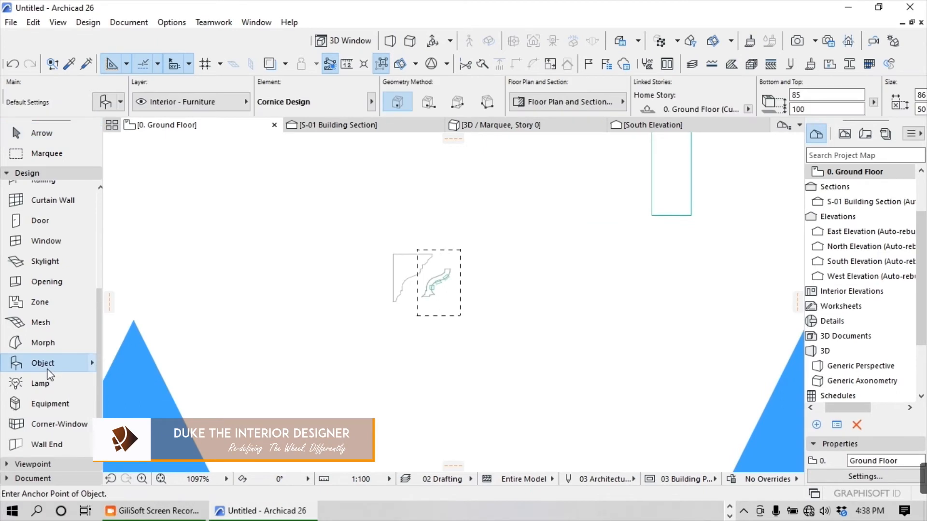
pyautogui.scroll(3, 629, 234)
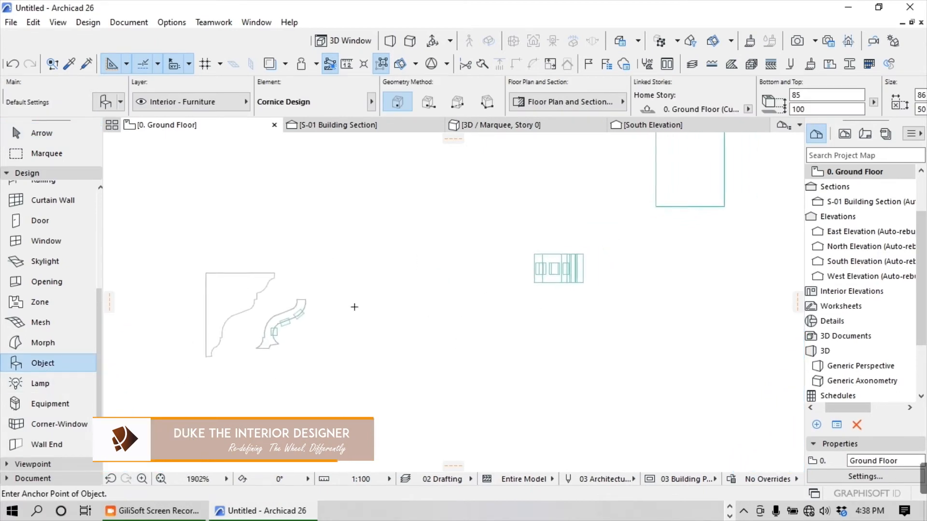
# - Move the Cornice Design object onto the lower end of the custom cornice beam, aligned with the beam's corner
pyautogui.click(39, 134)
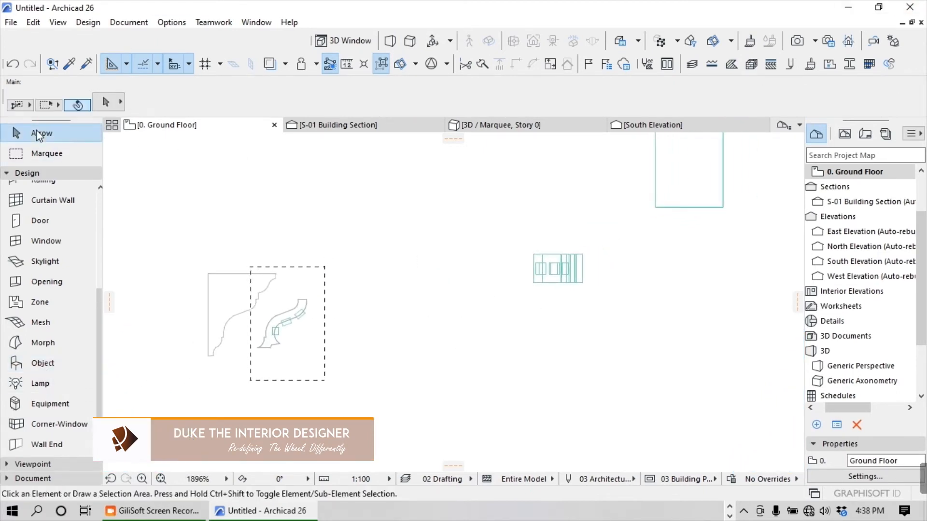
pyautogui.moveTo(523, 303); pyautogui.dragTo(586, 263)
pyautogui.hotkey('ctrl', 'd')
pyautogui.click(571, 259)
pyautogui.scroll(-2, 600, 257)
pyautogui.scroll(4, 612, 246)
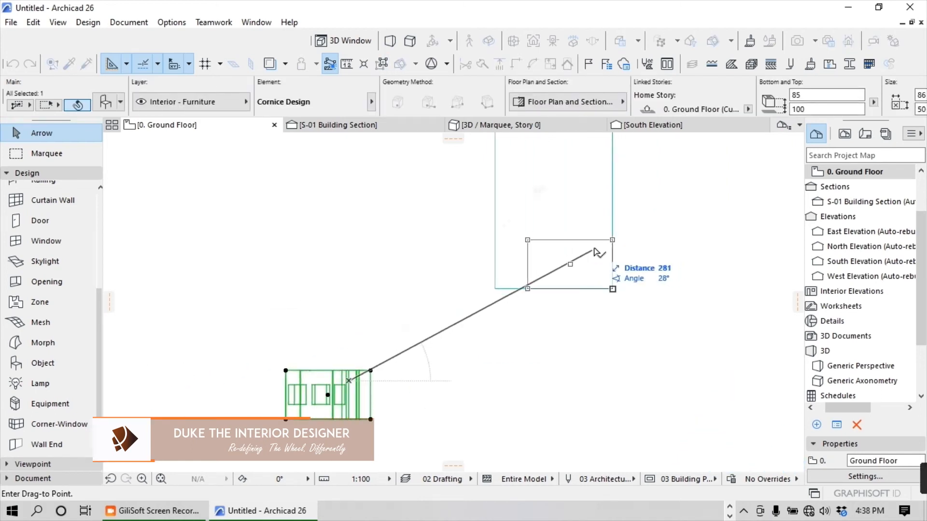
pyautogui.click(597, 251)
pyautogui.scroll(3, 502, 317)
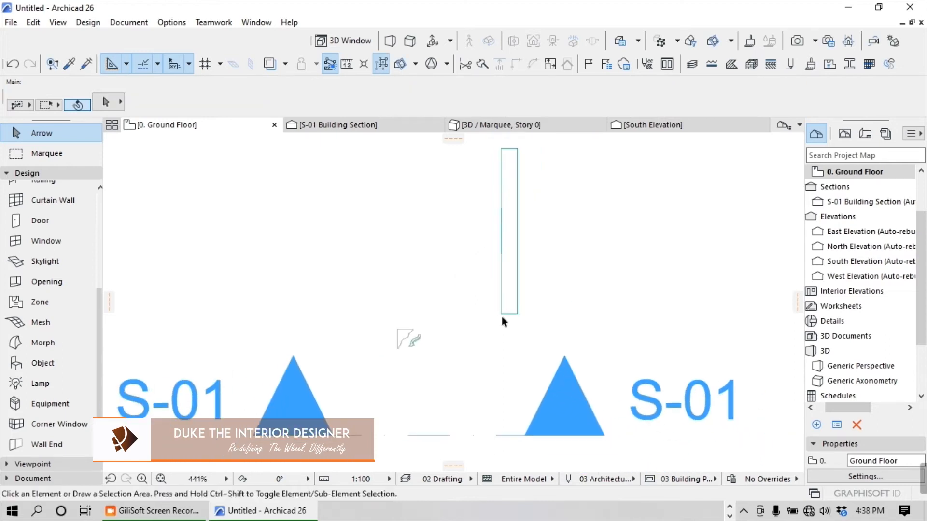
# - Move the S-01 section line up to just below the cornice beam's lower end and open its section with current view settings
pyautogui.click(448, 435)
pyautogui.moveTo(448, 435); pyautogui.dragTo(525, 349)
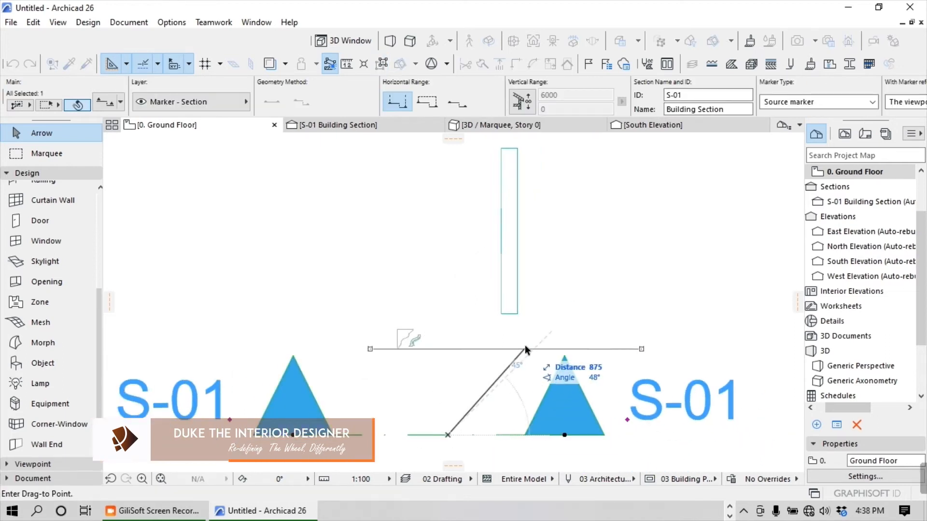
pyautogui.click(529, 332)
pyautogui.rightClick(444, 272)
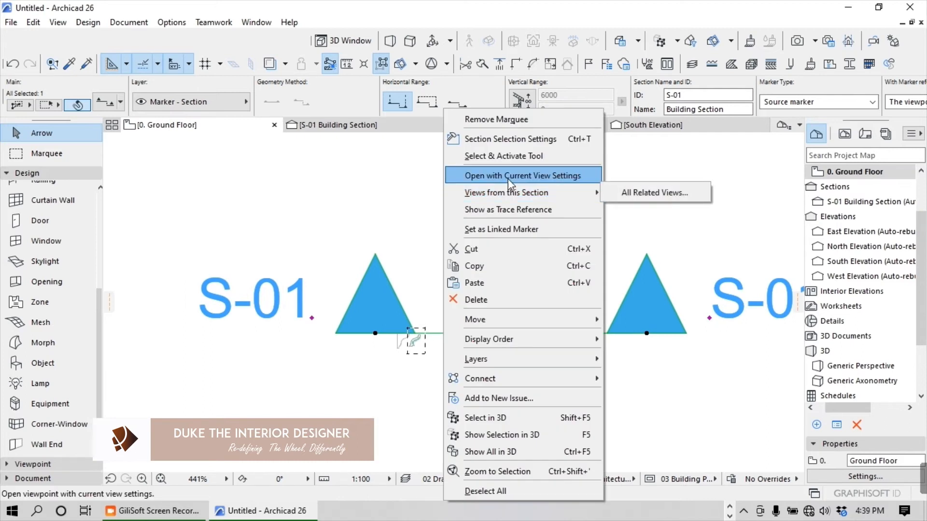
pyautogui.click(508, 175)
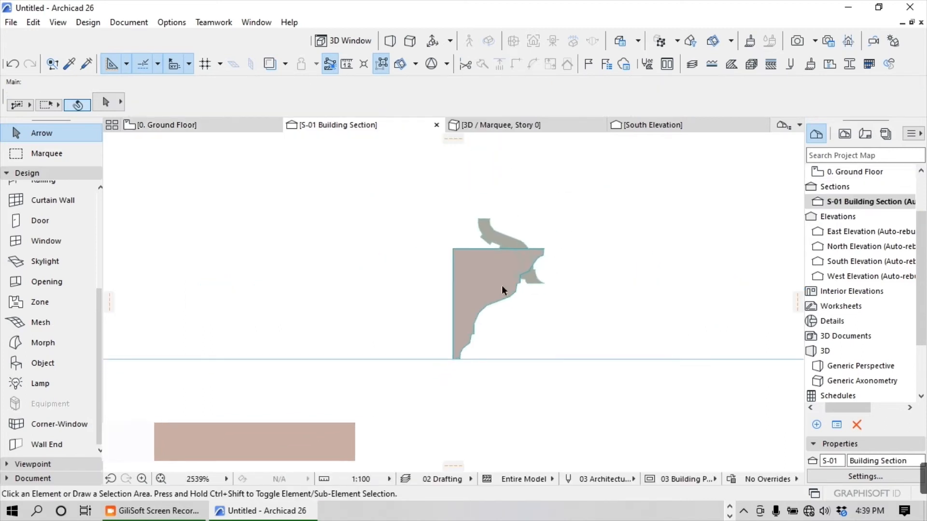
pyautogui.scroll(3, 527, 213)
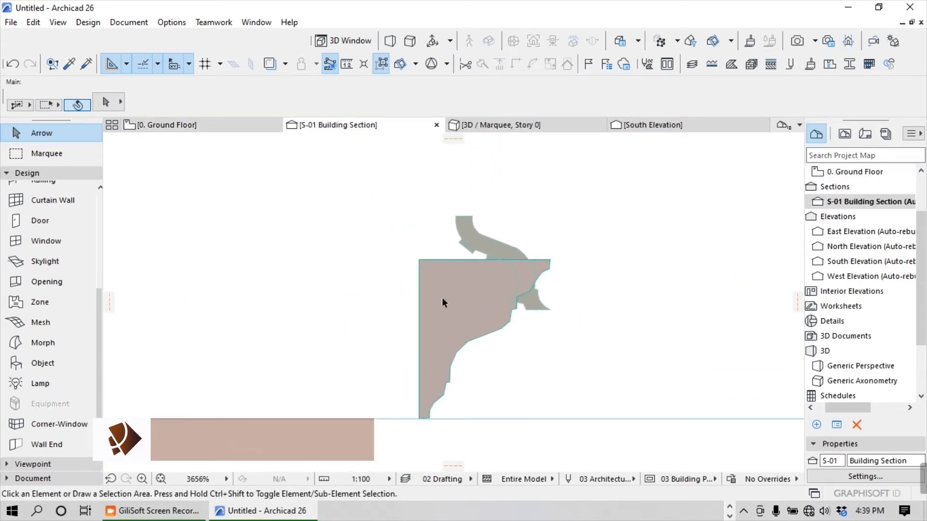
# - Return to the ground floor plan and move the custom cornice beam sideways, clear of the Cornice Design object
pyautogui.click(202, 128)
pyautogui.click(512, 298)
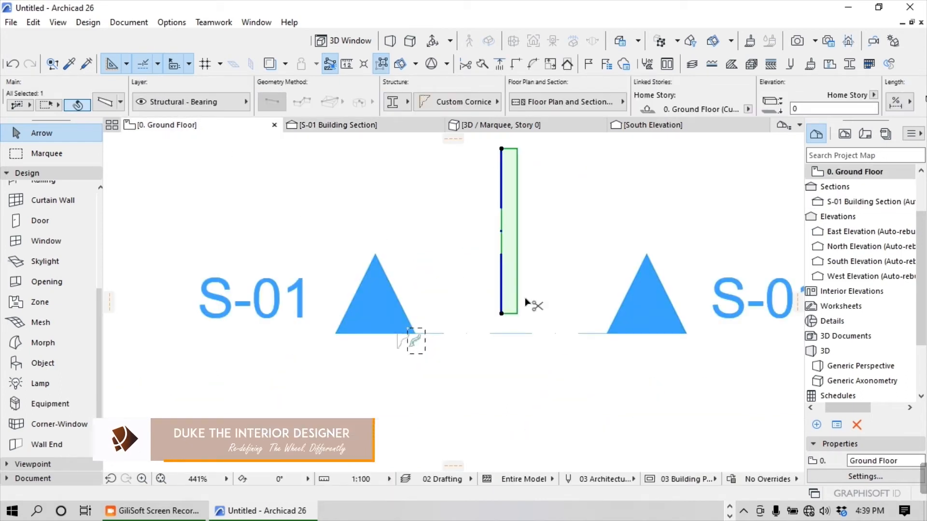
pyautogui.hotkey('ctrl', 'd')
pyautogui.click(510, 308)
pyautogui.click(486, 308)
pyautogui.press('Escape')
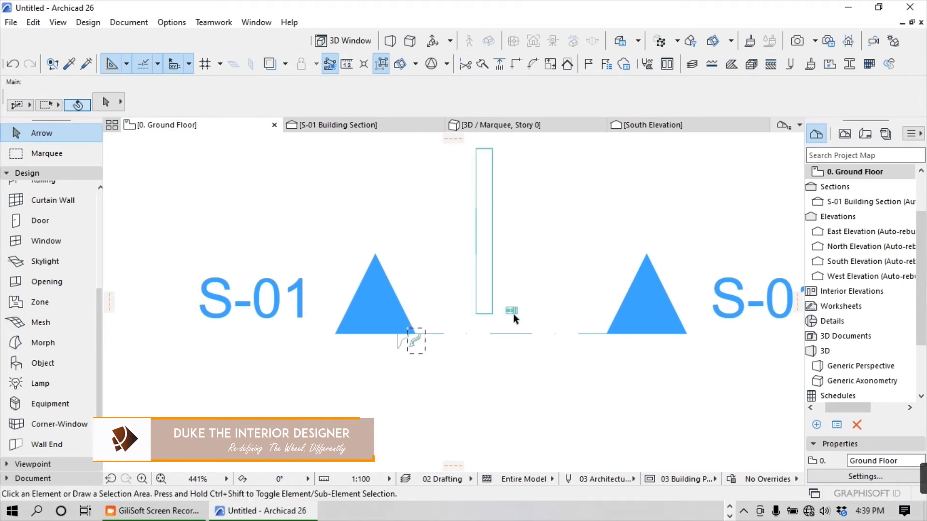
# - Mirror the Cornice Design object across a vertical axis beside it on the floor plan
pyautogui.click(513, 313)
pyautogui.hotkey('ctrl', 'alt', 'm')
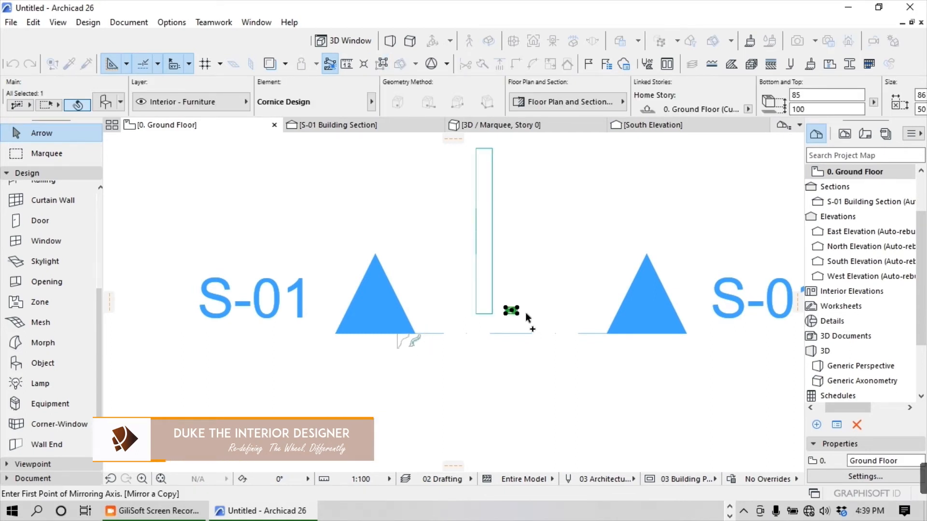
pyautogui.scroll(2, 525, 312)
pyautogui.click(526, 312)
pyautogui.click(525, 326)
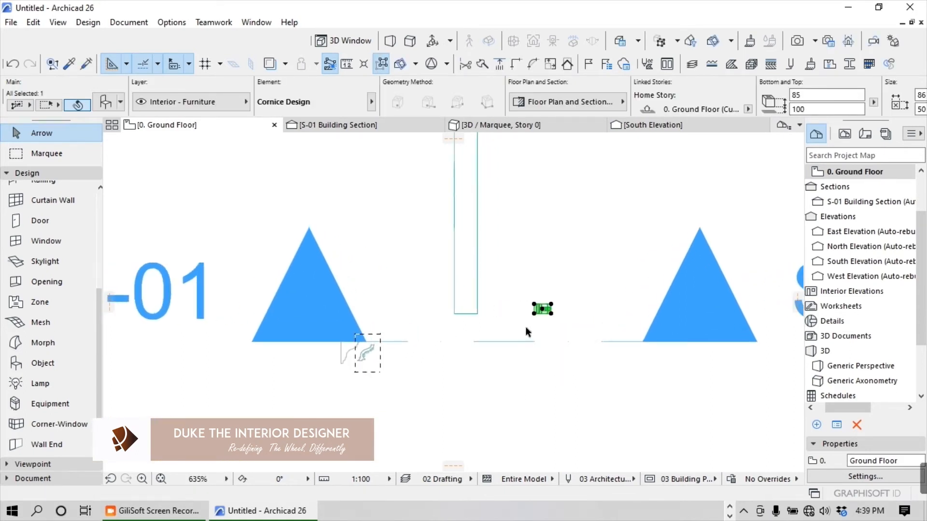
# - Move the mirrored Cornice Design object back onto the lower end of the cornice beam
pyautogui.hotkey('ctrl', 'd')
pyautogui.click(537, 313)
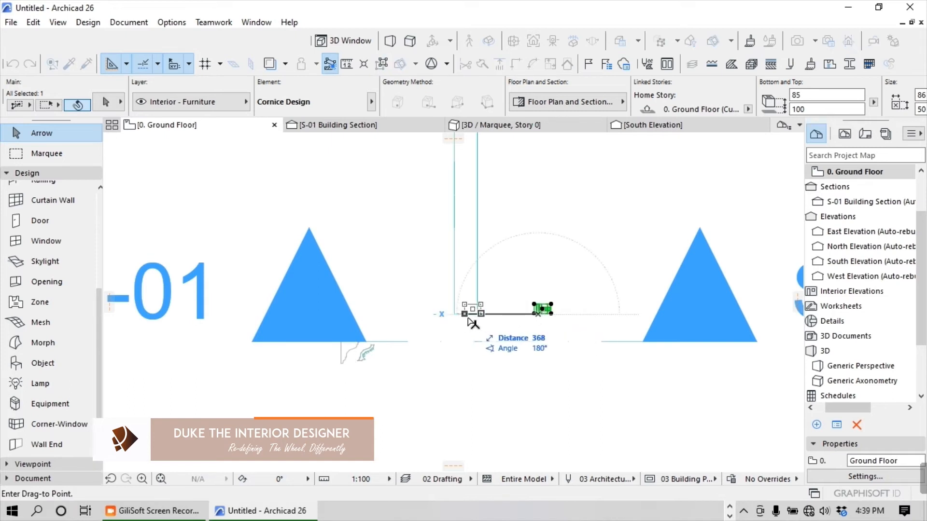
pyautogui.click(466, 318)
pyautogui.press('Escape')
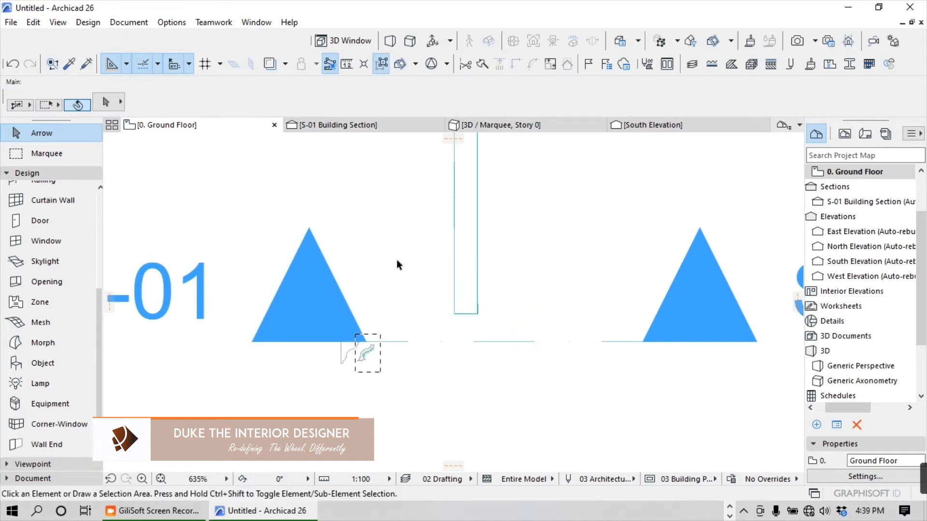
# - In the S-01 section, move the Cornice Design object down so its back follows the curved face of the cornice profile
pyautogui.click(345, 125)
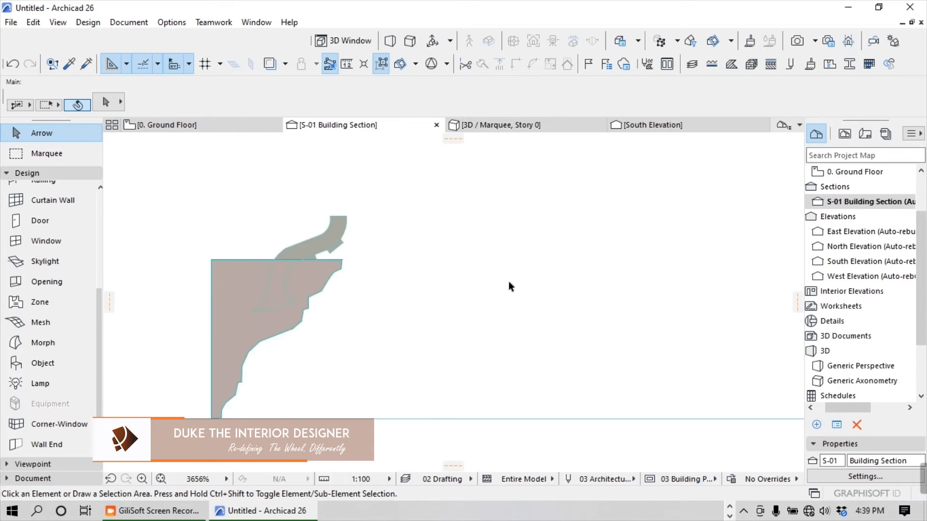
pyautogui.click(434, 270)
pyautogui.scroll(-1, 528, 235)
pyautogui.hotkey('ctrl', 'd')
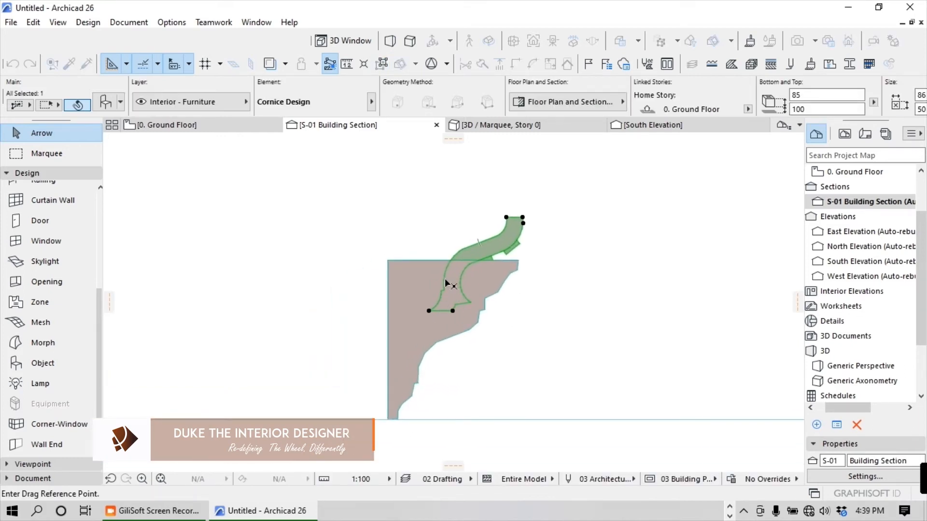
pyautogui.scroll(2, 444, 295)
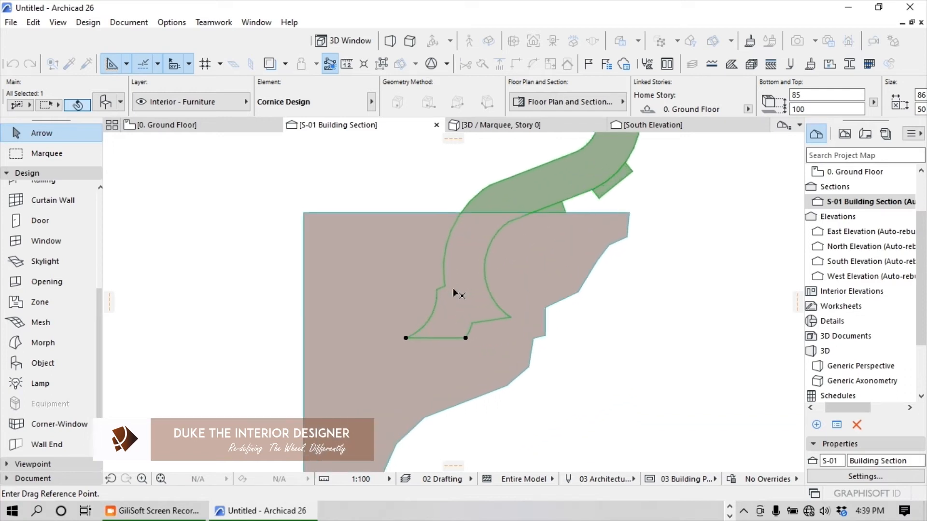
pyautogui.click(465, 288)
pyautogui.scroll(-2, 465, 289)
pyautogui.scroll(2, 446, 388)
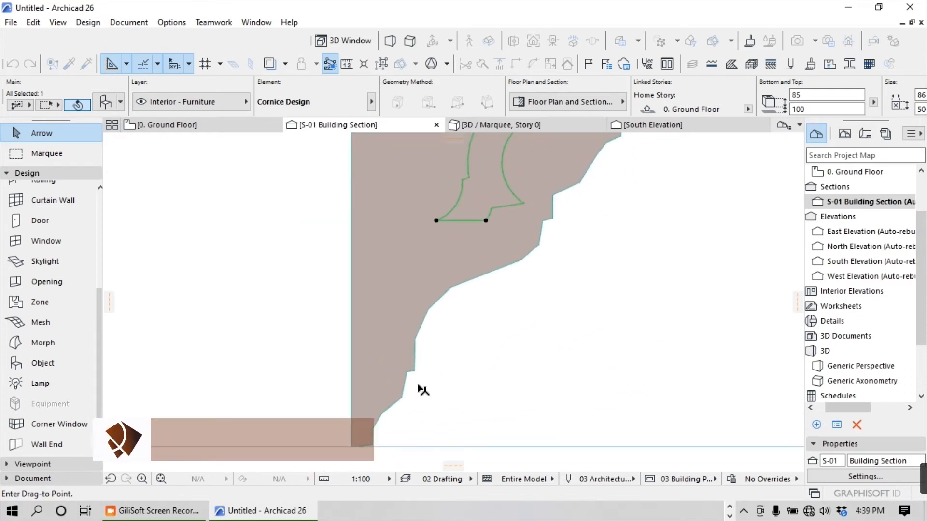
pyautogui.click(379, 415)
pyautogui.scroll(-2, 487, 355)
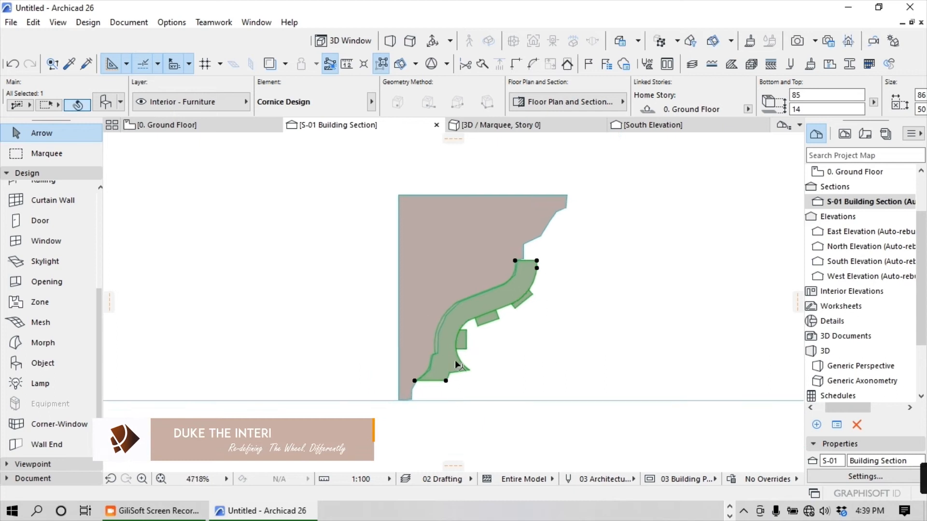
# - Shift the Cornice Design object slightly toward the cornice so its back edge is embedded in the profile
pyautogui.scroll(4, 517, 261)
pyautogui.scroll(-2, 439, 352)
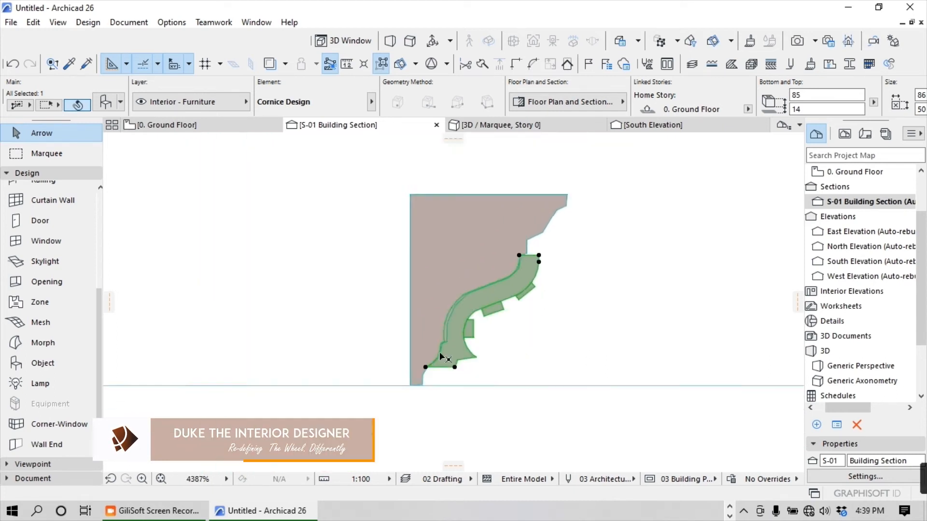
pyautogui.scroll(2, 440, 359)
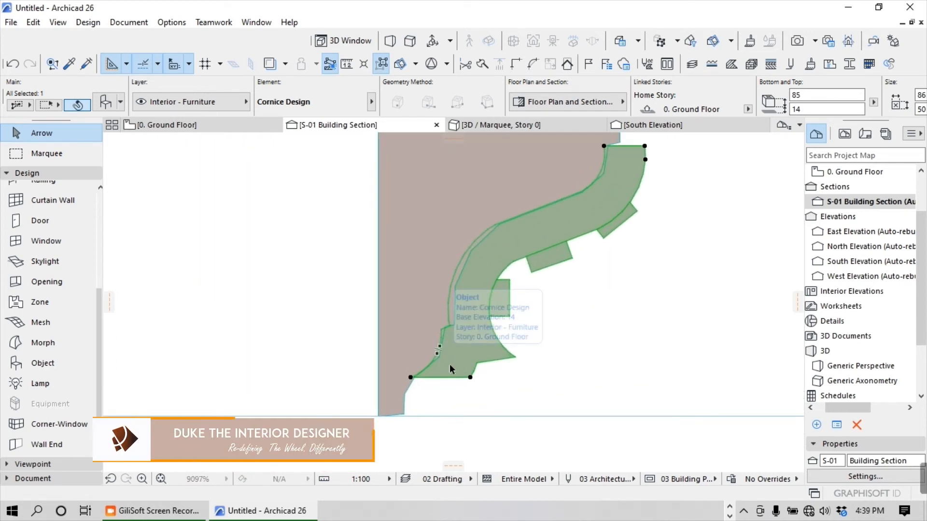
pyautogui.hotkey('ctrl', 'd')
pyautogui.click(476, 335)
pyautogui.click(470, 340)
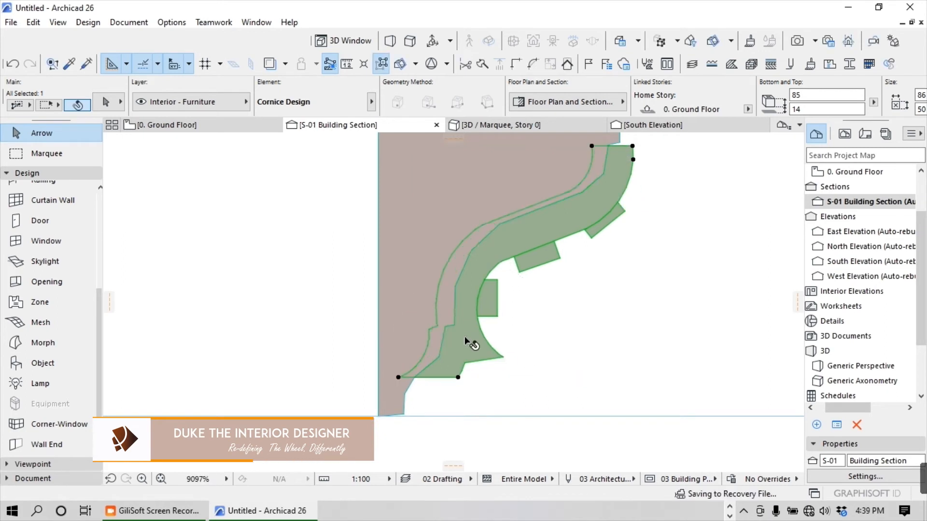
pyautogui.scroll(-2, 468, 378)
pyautogui.press('Escape')
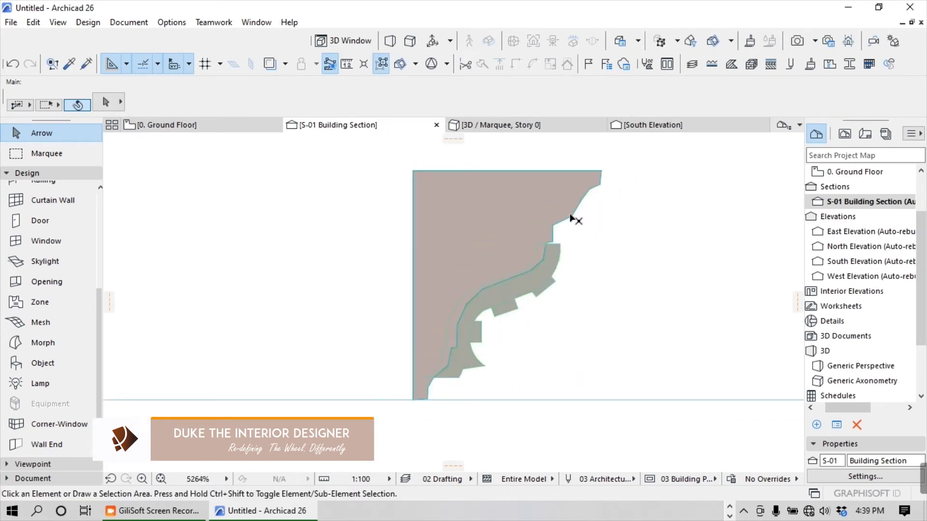
# - Enclose the lower end of the cornice beam and its bracket in a new marquee on the ground floor and show it in 3D
pyautogui.click(236, 127)
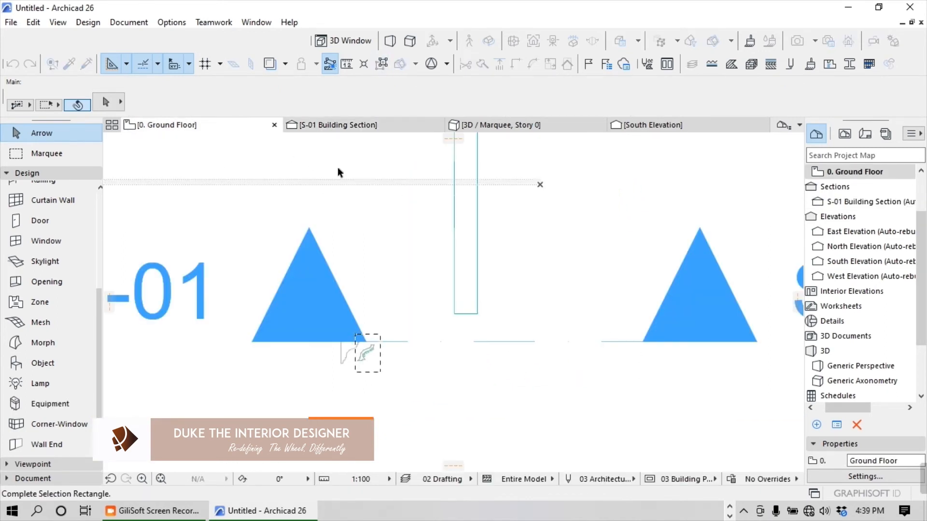
pyautogui.click(58, 154)
pyautogui.click(428, 240)
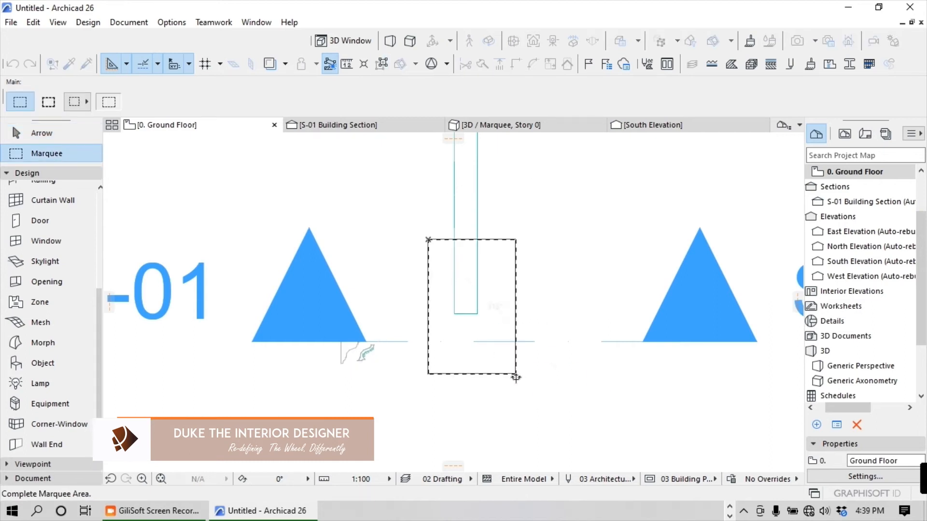
pyautogui.click(490, 379)
pyautogui.rightClick(558, 284)
pyautogui.click(635, 233)
pyautogui.click(192, 481)
pyautogui.keyDown('shift'); pyautogui.moveTo(452, 322); pyautogui.dragTo(393, 311, button='middle'); pyautogui.keyUp('shift')
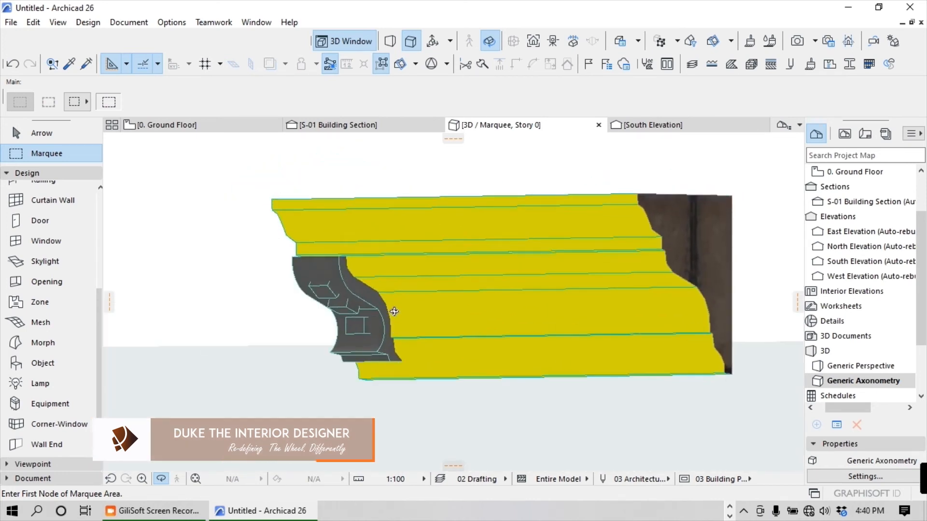
# - Clear the selection of the cornice beam and the Cornice Design object in the 3D view
pyautogui.click(221, 124)
pyautogui.press('Escape')
pyautogui.click(474, 301)
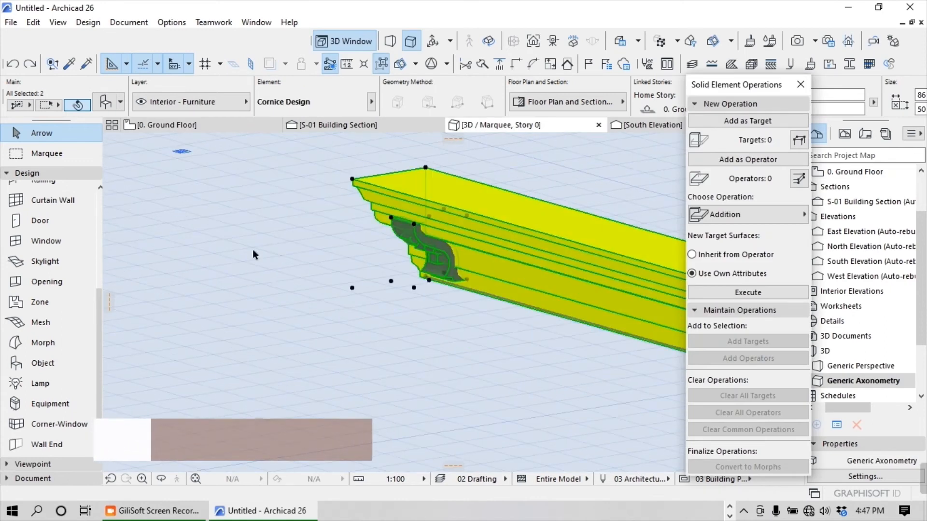
pyautogui.click(255, 254)
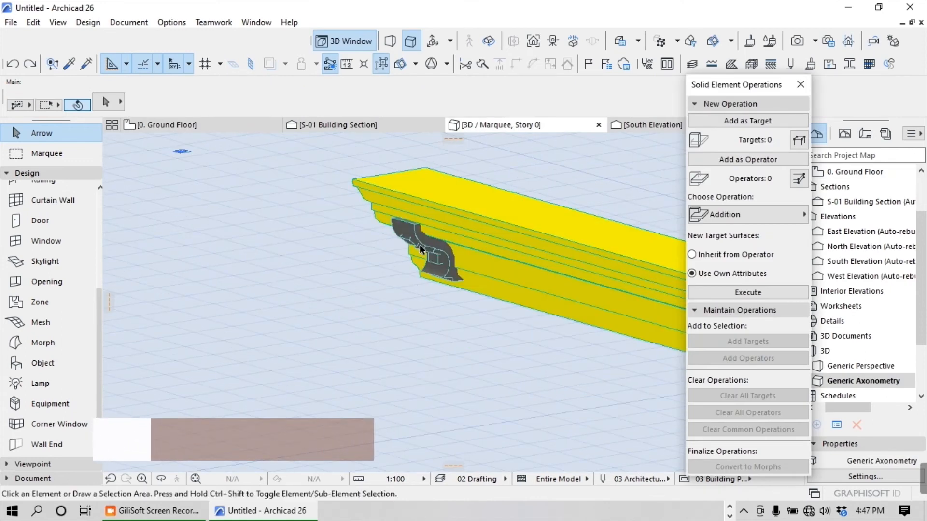
pyautogui.scroll(2, 483, 229)
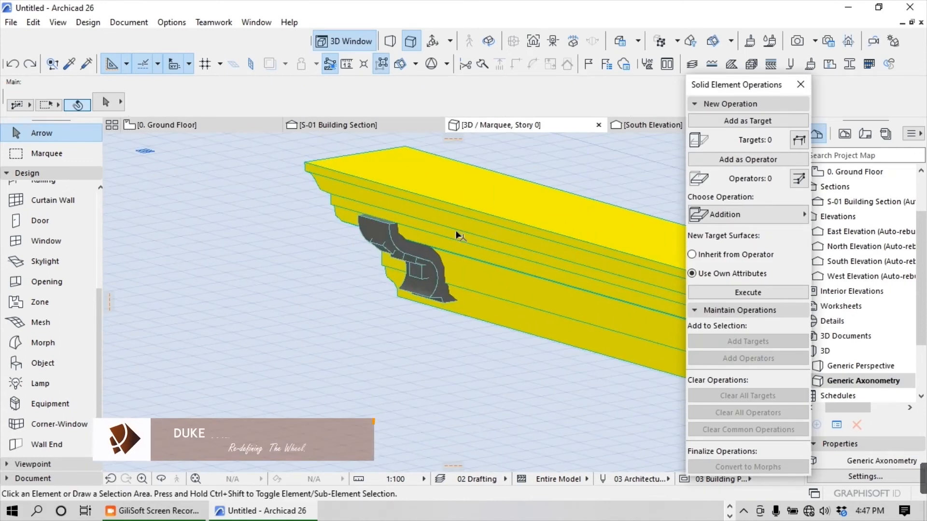
# - Convert the cornice beam into a morph in the 3D view, accepting deletion of the original element
pyautogui.click(460, 228)
pyautogui.rightClick(460, 225)
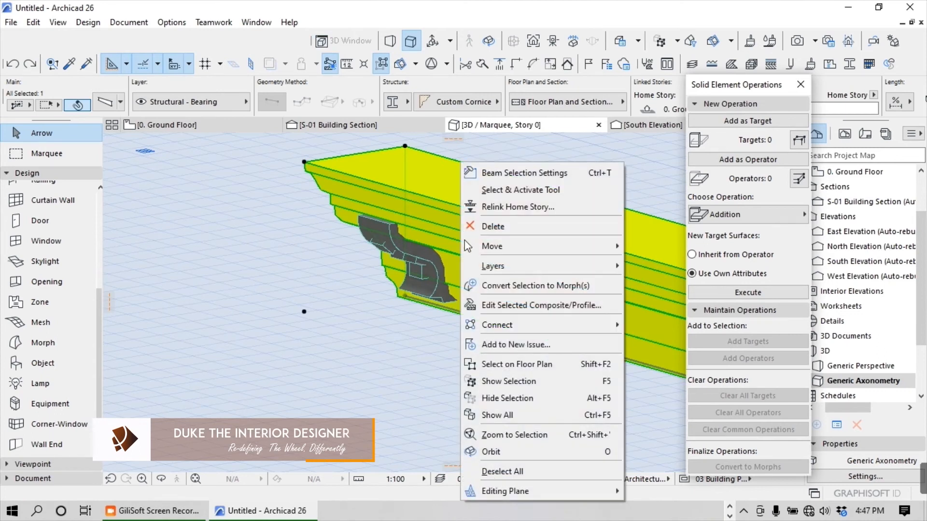
pyautogui.click(546, 285)
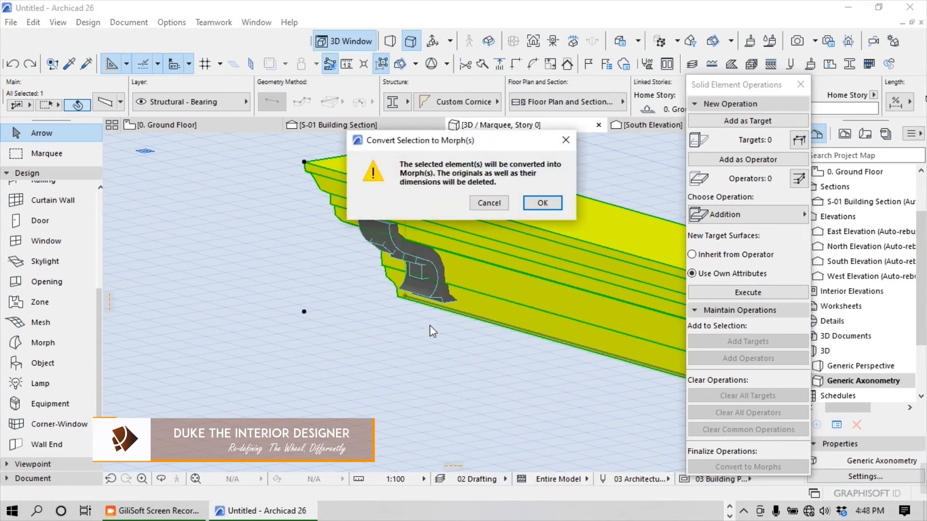
pyautogui.press('Return')
# - Convert the Cornice Design object into morphs and clear the selection
pyautogui.scroll(3, 425, 246)
pyautogui.click(424, 246)
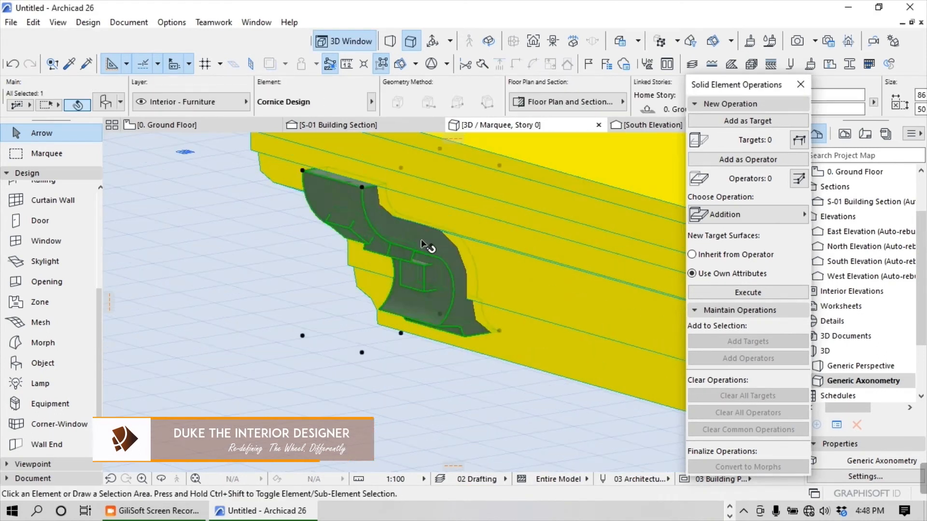
pyautogui.rightClick(423, 245)
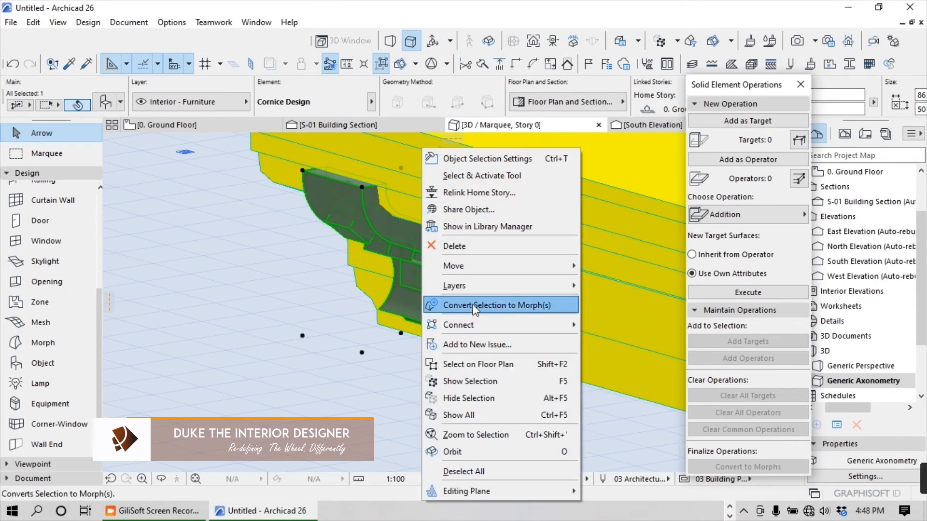
pyautogui.click(475, 306)
pyautogui.click(544, 203)
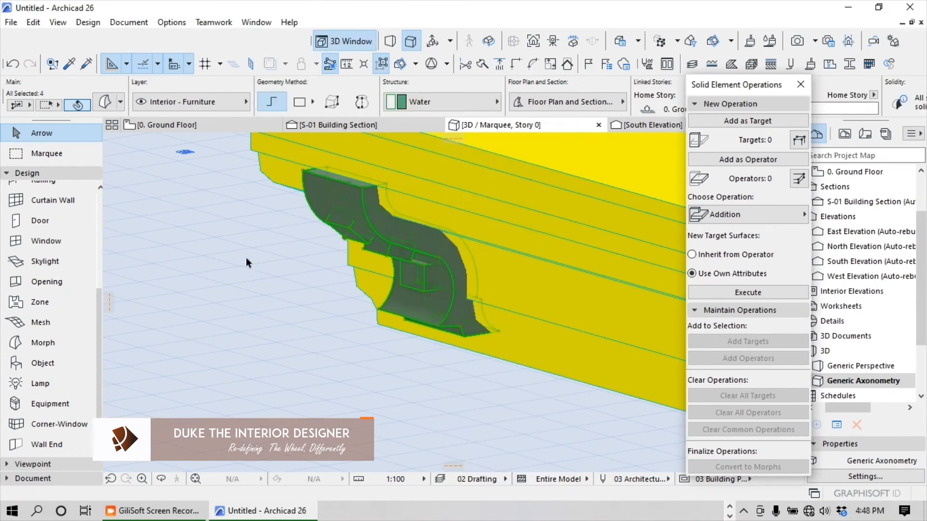
pyautogui.click(246, 256)
# - Select the bracket's main curved morph and set it as the target in Solid Element Operations
pyautogui.scroll(3, 369, 218)
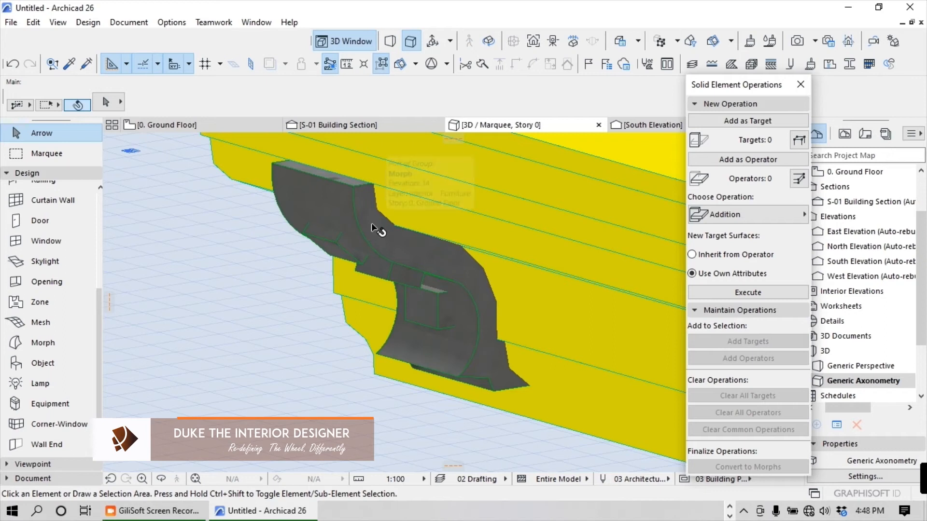
pyautogui.click(372, 224)
pyautogui.scroll(2, 323, 237)
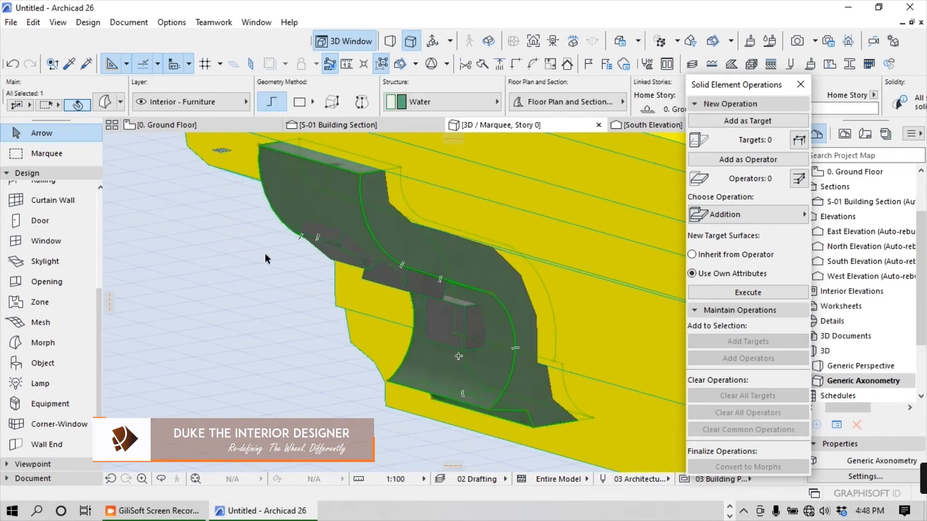
pyautogui.scroll(-2, 372, 240)
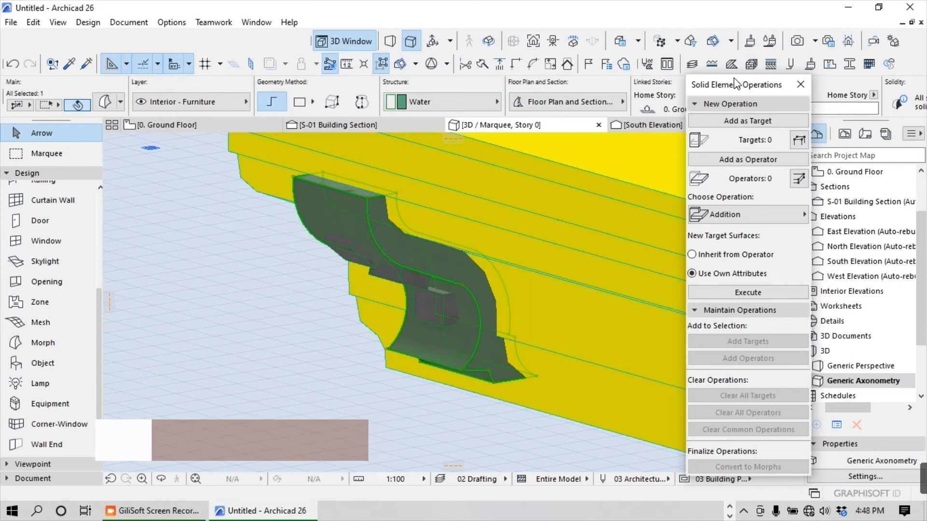
pyautogui.click(801, 85)
pyautogui.rightClick(346, 228)
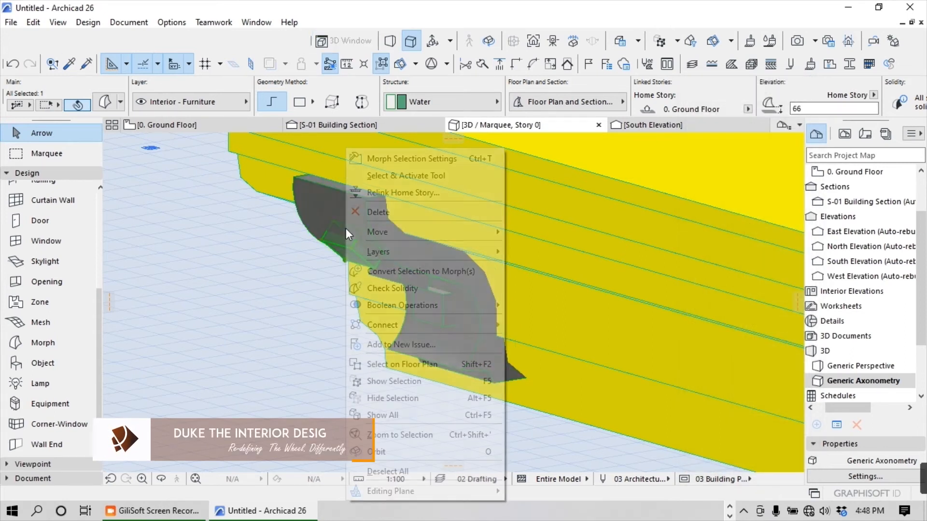
pyautogui.moveTo(411, 333)
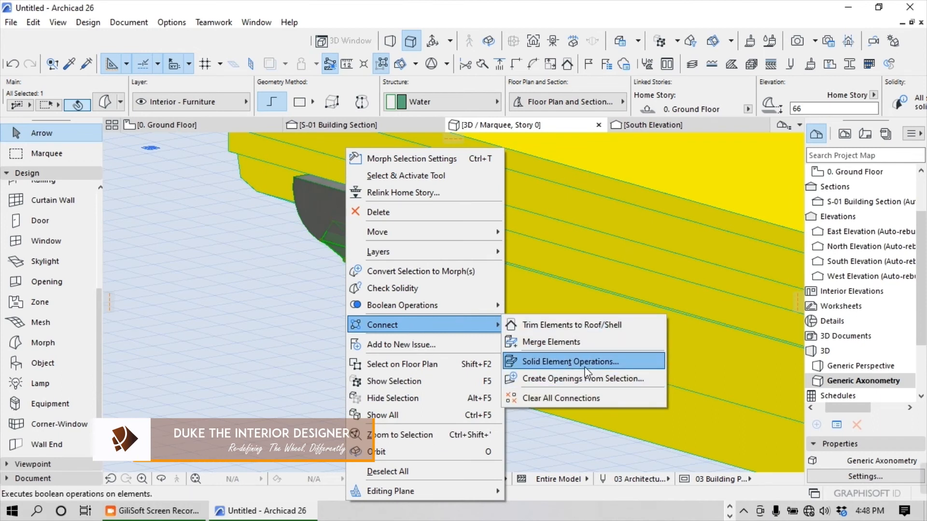
pyautogui.click(603, 360)
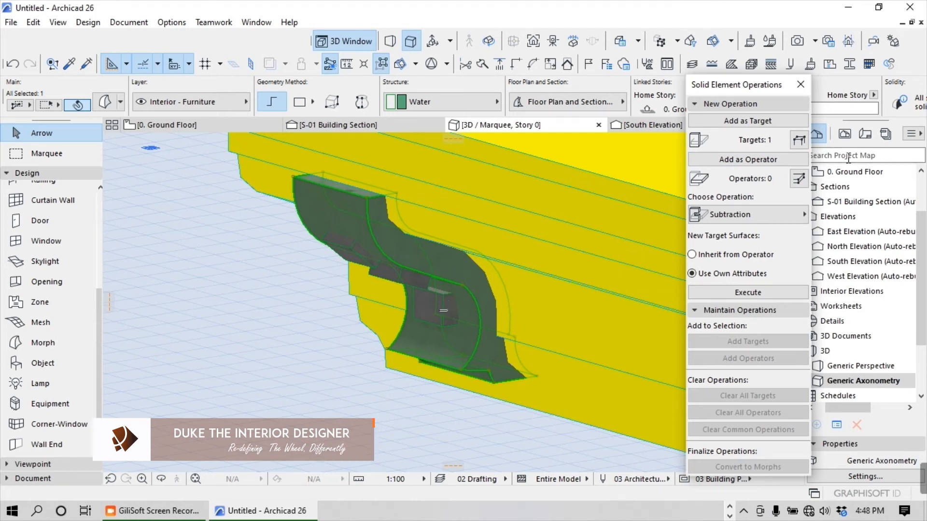
pyautogui.click(760, 218)
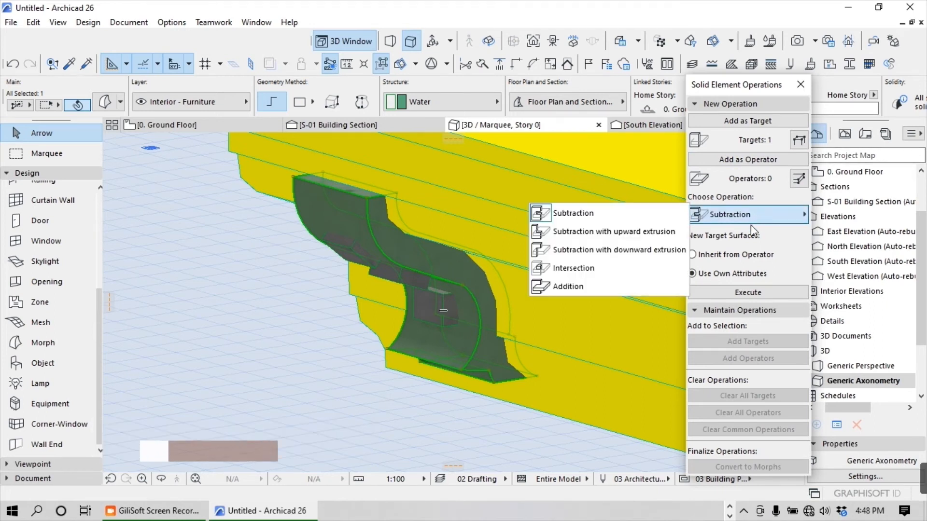
pyautogui.click(235, 273)
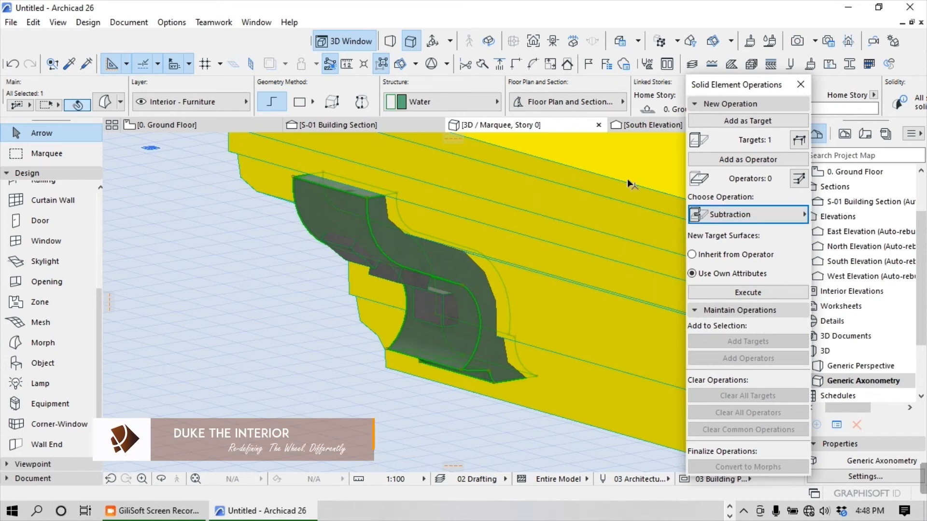
pyautogui.click(723, 124)
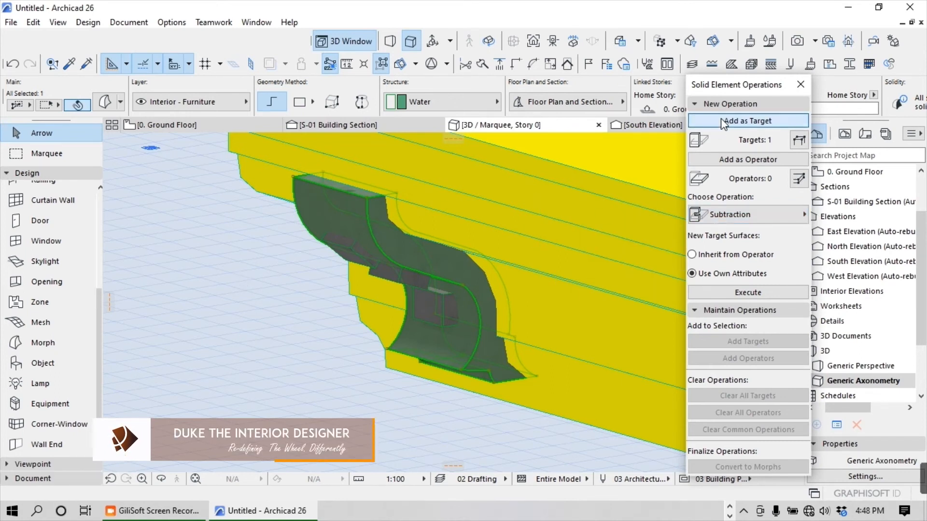
# - Set the bracket's three small ornament morphs as operators and execute an Addition that keeps the target's own attributes
pyautogui.click(350, 254)
pyautogui.click(354, 258)
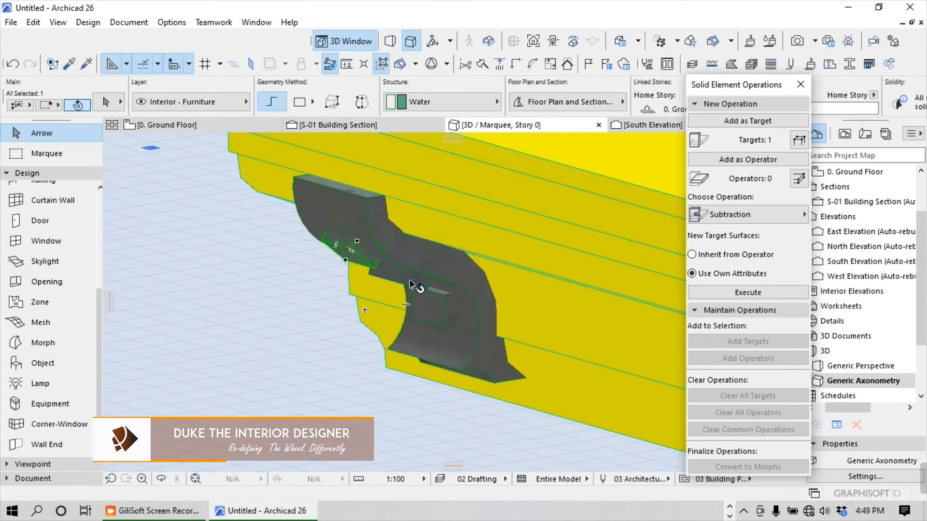
pyautogui.click(748, 160)
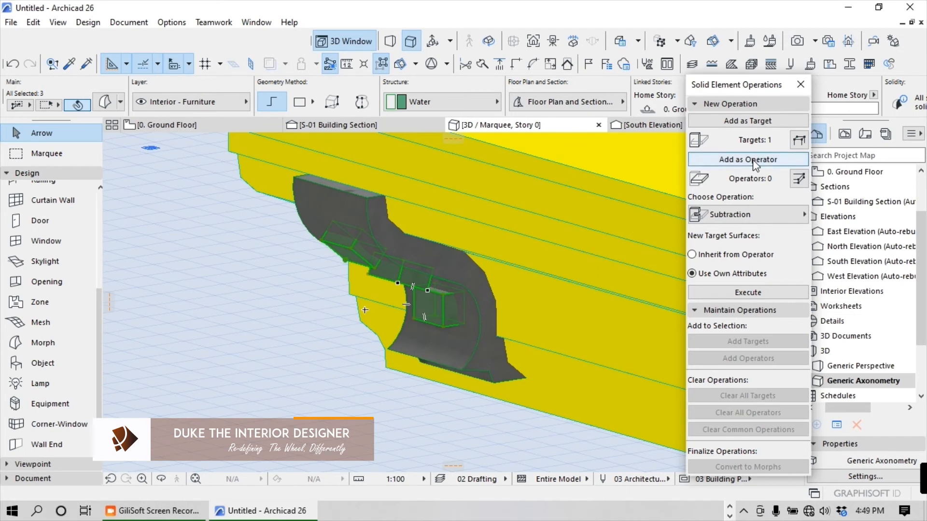
pyautogui.click(764, 213)
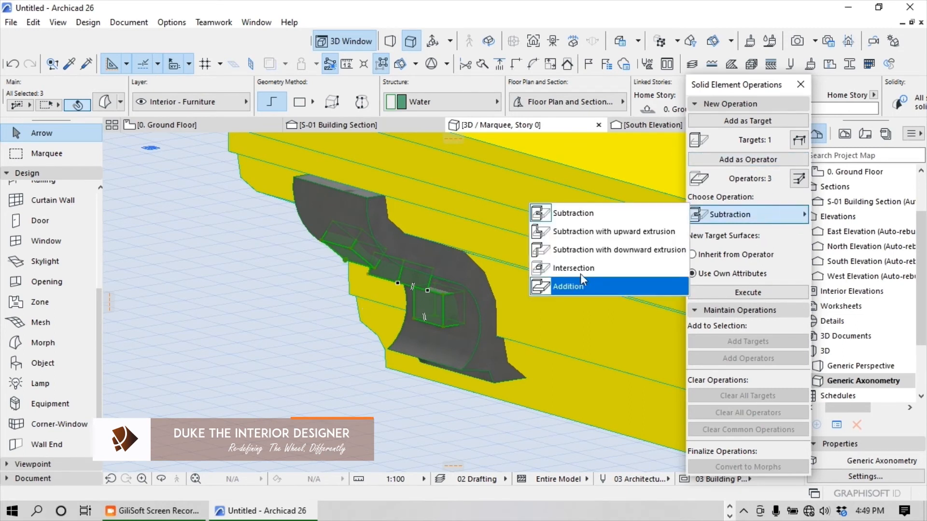
pyautogui.click(575, 287)
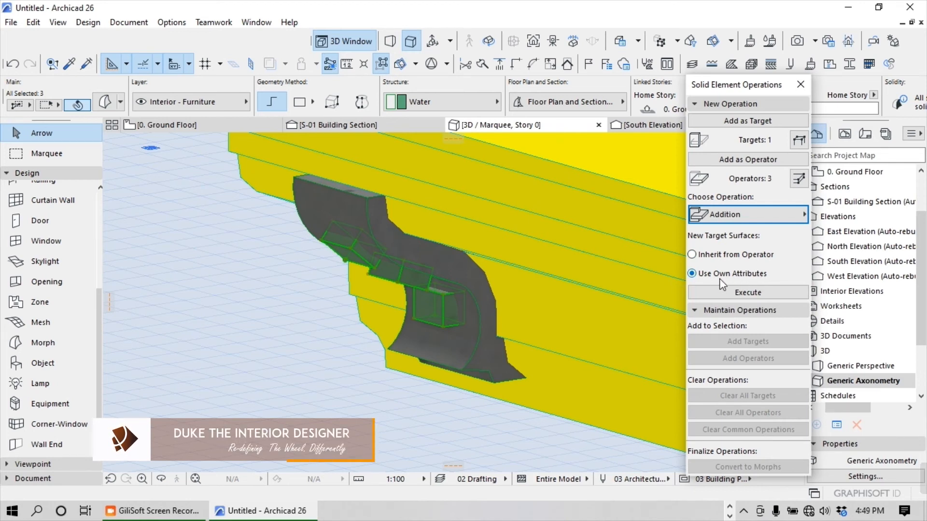
pyautogui.click(750, 293)
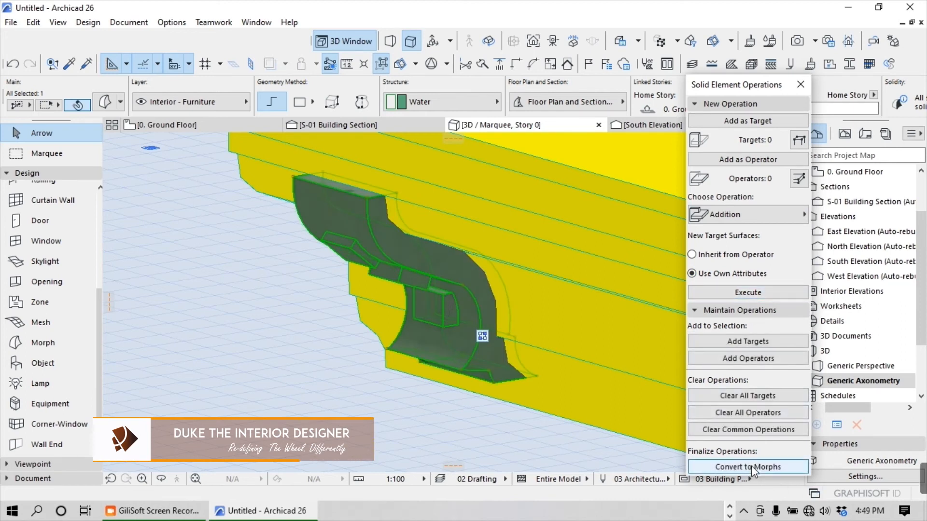
# - Finalize the bracket's solid operation by converting the result to a morph, and select the merged bracket
pyautogui.click(752, 467)
pyautogui.click(542, 203)
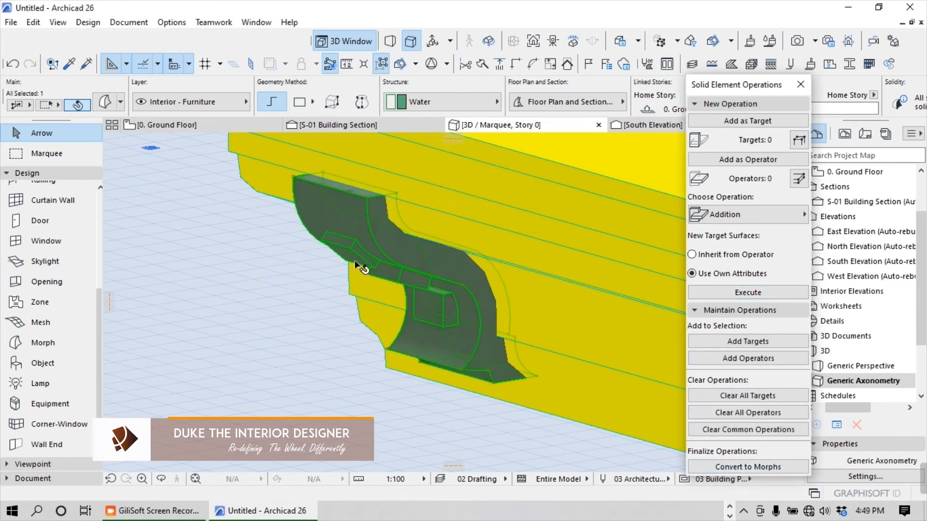
pyautogui.click(337, 216)
pyautogui.click(411, 254)
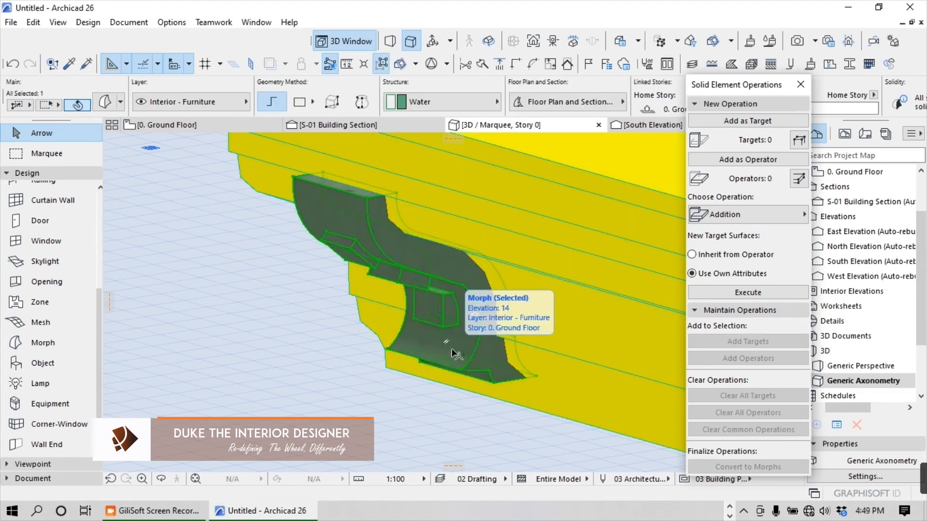
pyautogui.hotkey('ctrl', 'd')
pyautogui.click(464, 331)
pyautogui.click(381, 370)
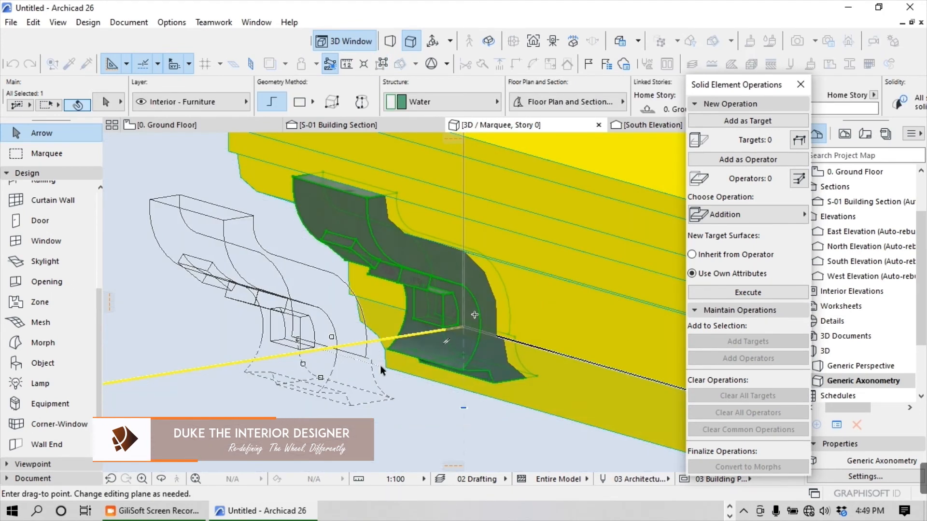
pyautogui.click(216, 258)
pyautogui.keyDown('shift'); pyautogui.moveTo(217, 258); pyautogui.dragTo(405, 187, button='middle'); pyautogui.keyUp('shift')
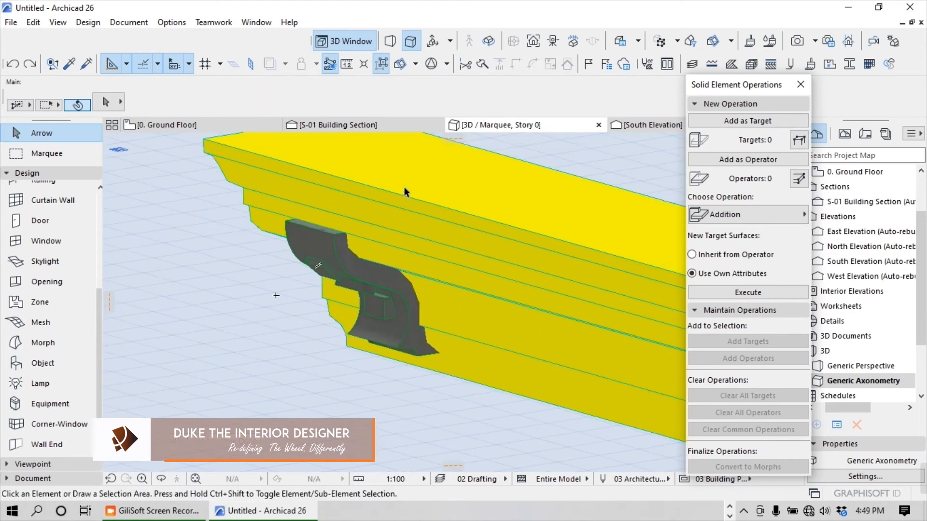
# - In the S-01 section, select the merged bracket and set up a drag Multiply with the Distribute method and 6 copies
pyautogui.click(365, 126)
pyautogui.scroll(6, 375, 277)
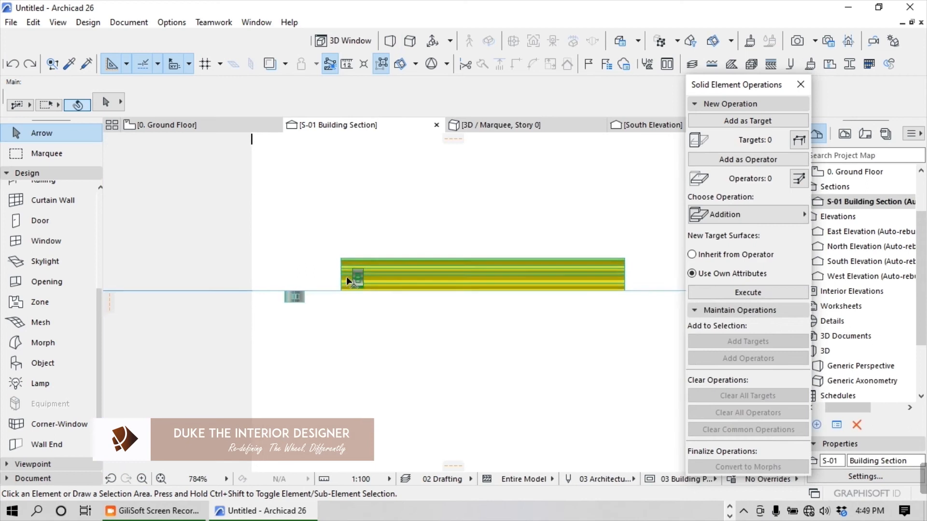
pyautogui.click(361, 269)
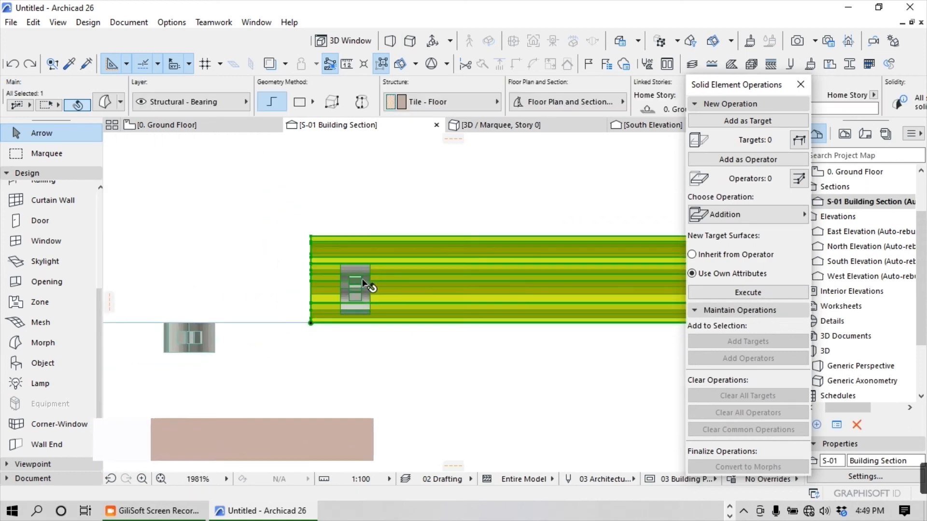
pyautogui.click(233, 276)
pyautogui.scroll(5, 373, 290)
pyautogui.click(360, 319)
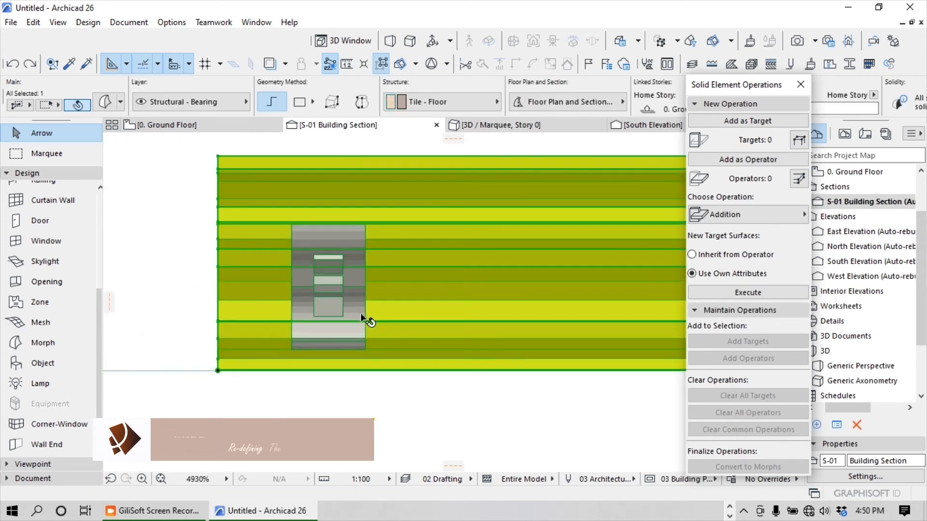
pyautogui.click(363, 347)
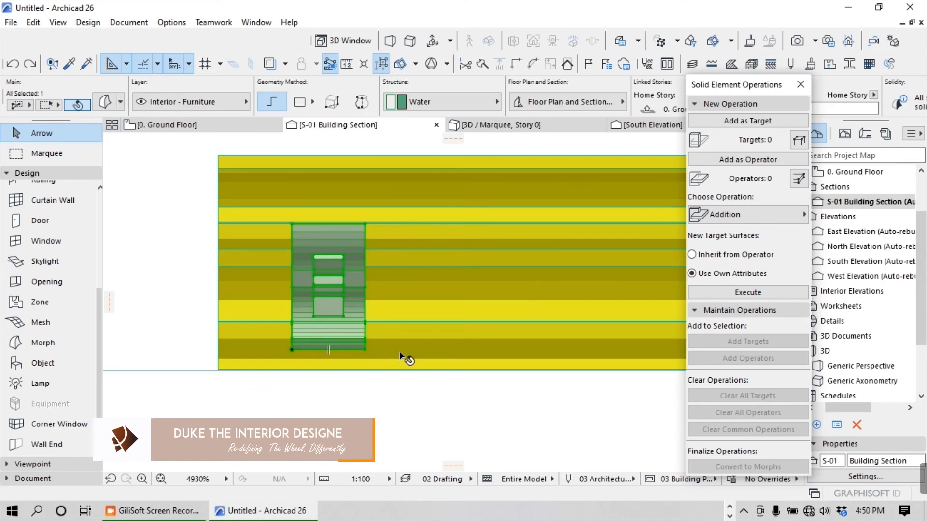
pyautogui.hotkey('ctrl', 'u')
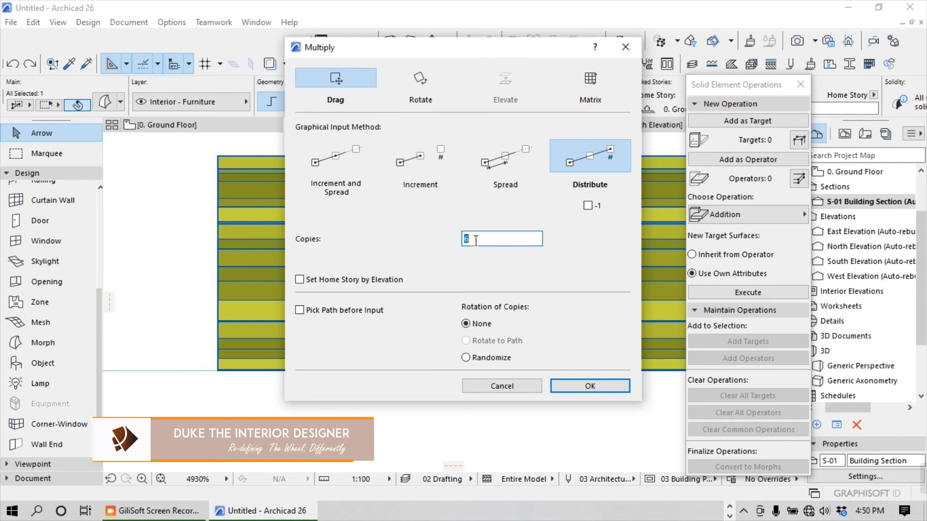
pyautogui.click(574, 387)
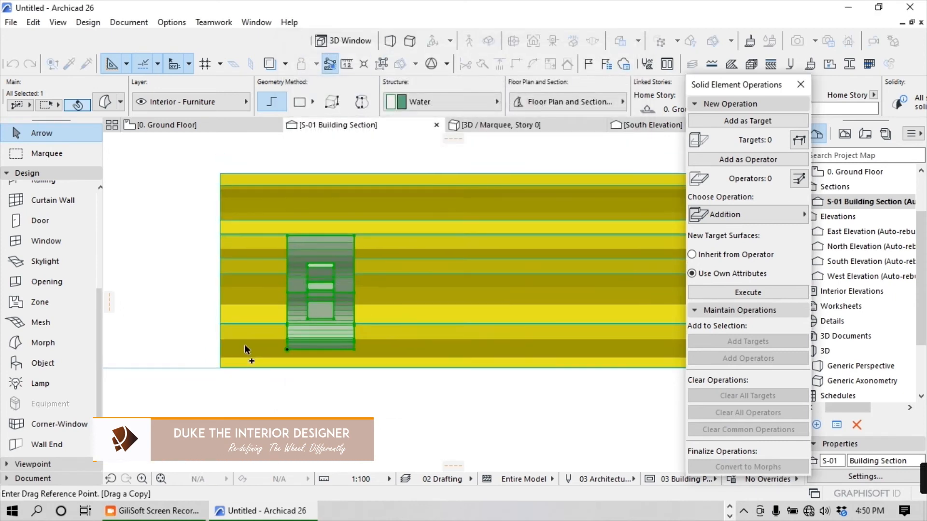
# - Distribute the bracket copies horizontally along the cornice over a distance of about 1085, ending near its far end
pyautogui.scroll(-3, 255, 335)
pyautogui.click(270, 327)
pyautogui.scroll(-3, 373, 342)
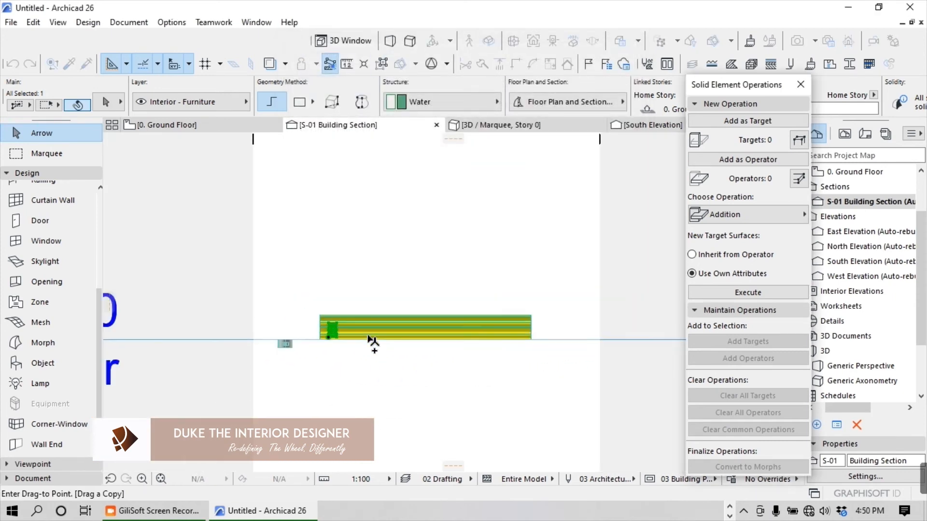
pyautogui.scroll(4, 435, 327)
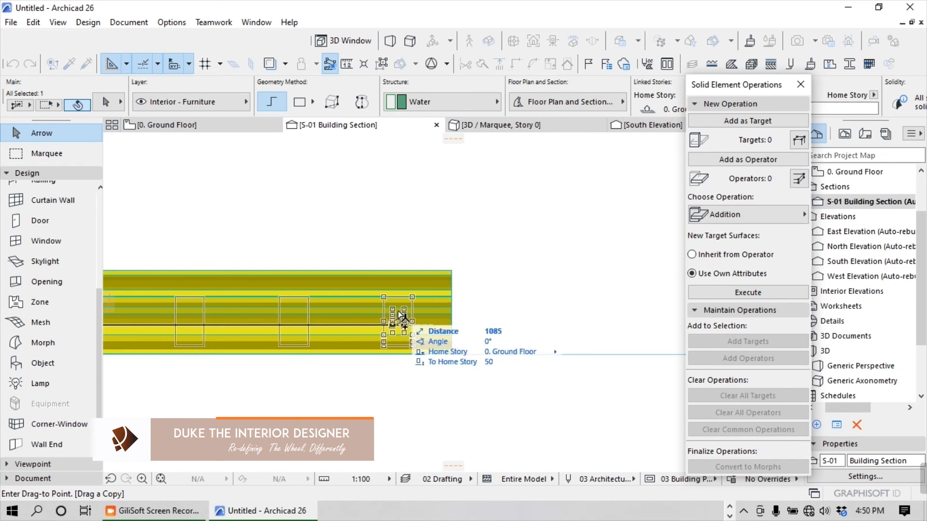
pyautogui.click(422, 320)
pyautogui.click(501, 311)
pyautogui.scroll(-3, 501, 311)
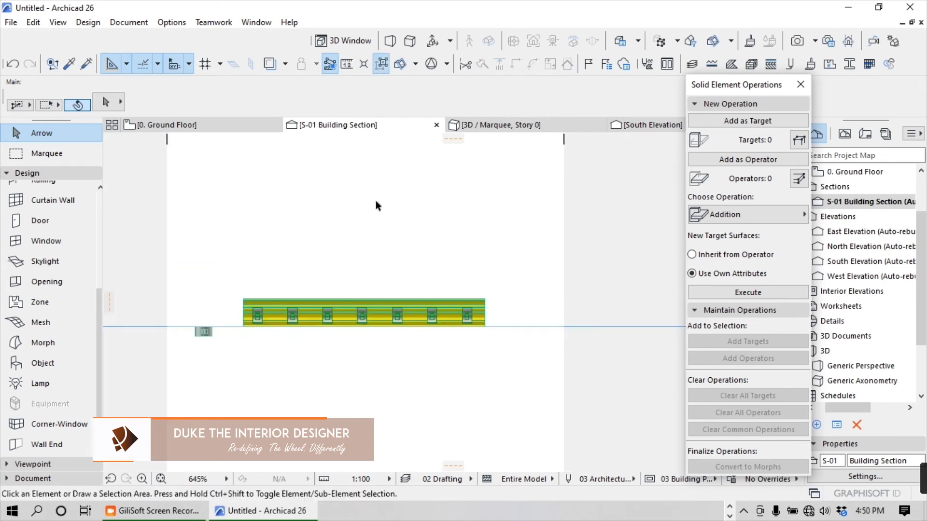
# - Return to the 3D view and examine the row of brackets along the cornice
pyautogui.click(501, 124)
pyautogui.keyDown('shift'); pyautogui.moveTo(401, 265); pyautogui.dragTo(497, 300, button='middle'); pyautogui.keyUp('shift')
pyautogui.scroll(3, 553, 318)
pyautogui.scroll(3, 553, 317)
pyautogui.scroll(-3, 573, 289)
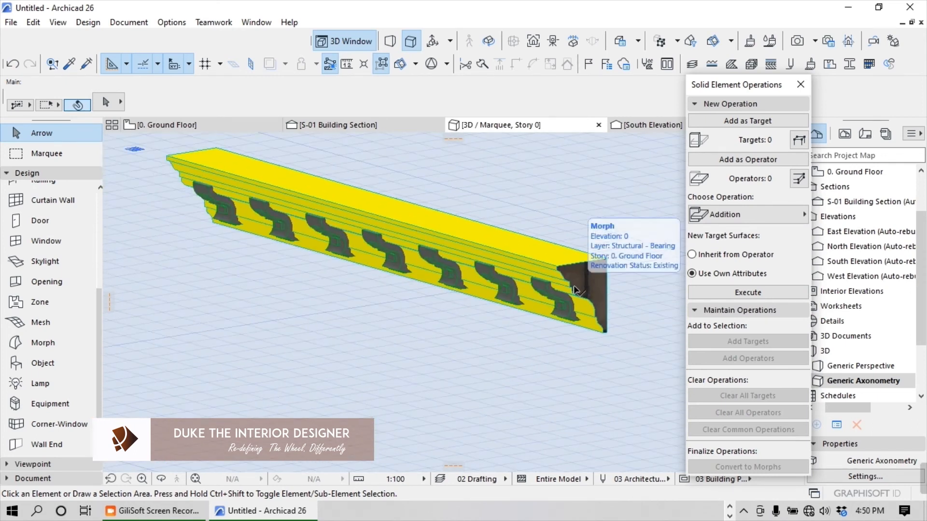
pyautogui.click(575, 289)
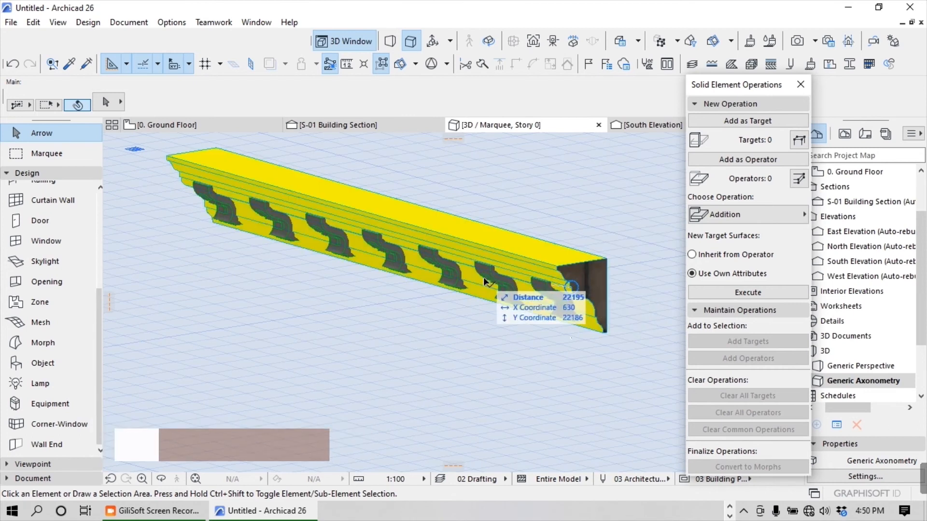
pyautogui.click(422, 213)
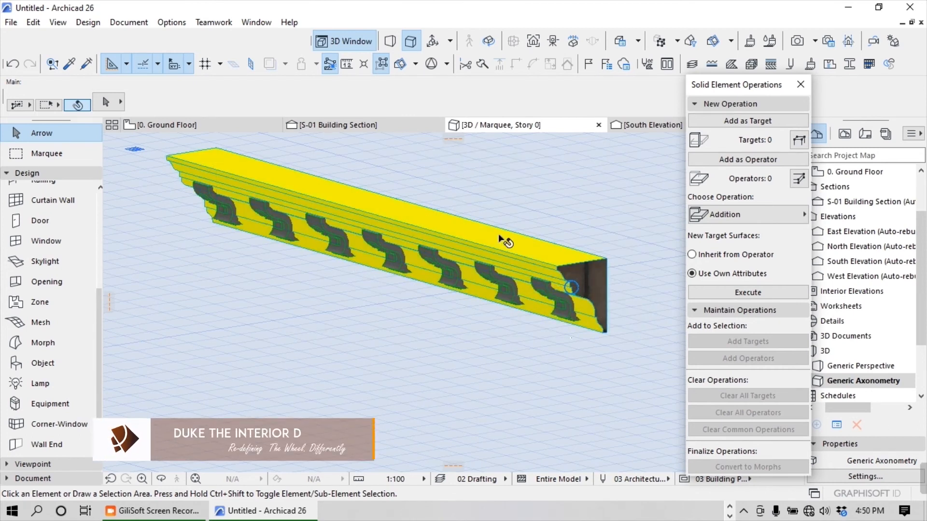
# - Set the cornice as the solid operation target and add all seven brackets along its face as operators
pyautogui.click(753, 121)
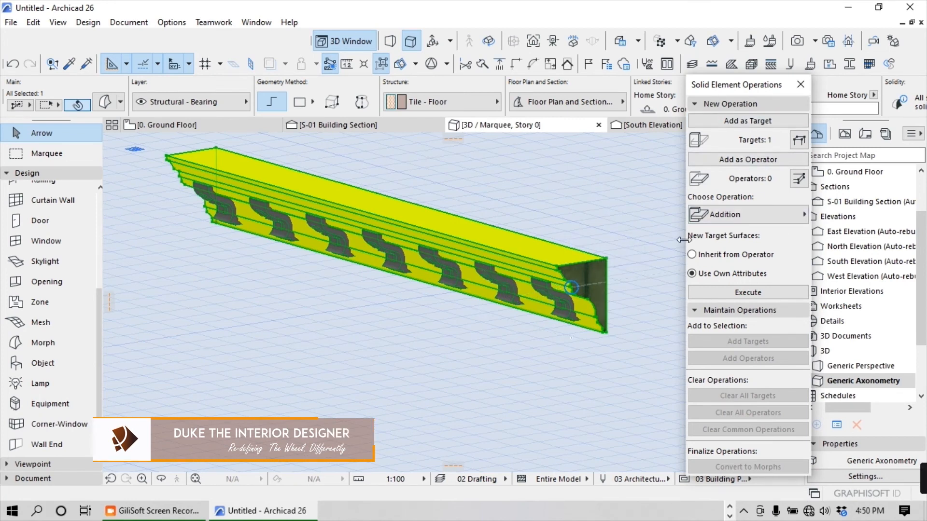
pyautogui.scroll(3, 541, 297)
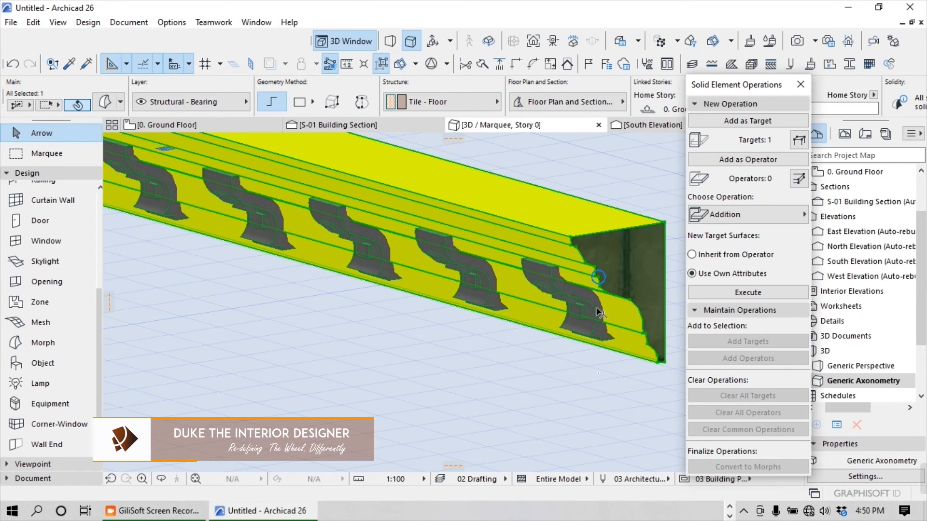
pyautogui.click(586, 333)
pyautogui.keyDown('shift'); pyautogui.click(473, 298); pyautogui.keyUp('shift')
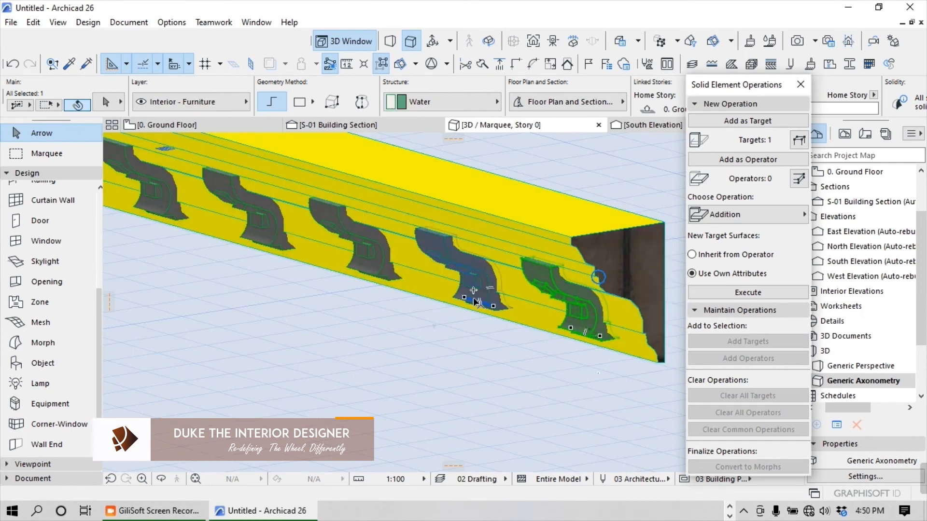
pyautogui.keyDown('shift'); pyautogui.click(379, 275); pyautogui.keyUp('shift')
pyautogui.keyDown('shift'); pyautogui.click(261, 237); pyautogui.keyUp('shift')
pyautogui.scroll(-3, 490, 301)
pyautogui.scroll(3, 255, 263)
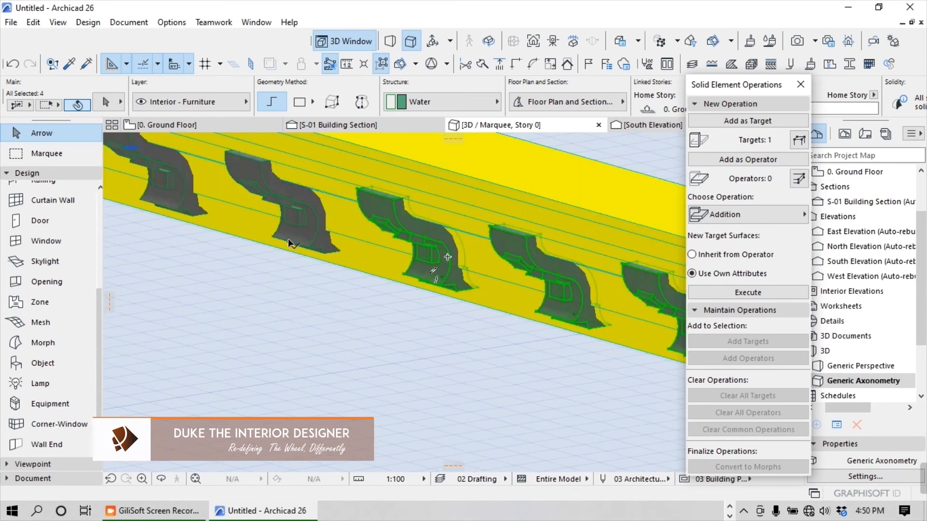
pyautogui.keyDown('shift'); pyautogui.click(293, 241); pyautogui.keyUp('shift')
pyautogui.scroll(-2, 544, 371)
pyautogui.scroll(3, 334, 285)
pyautogui.keyDown('shift'); pyautogui.click(309, 271); pyautogui.keyUp('shift')
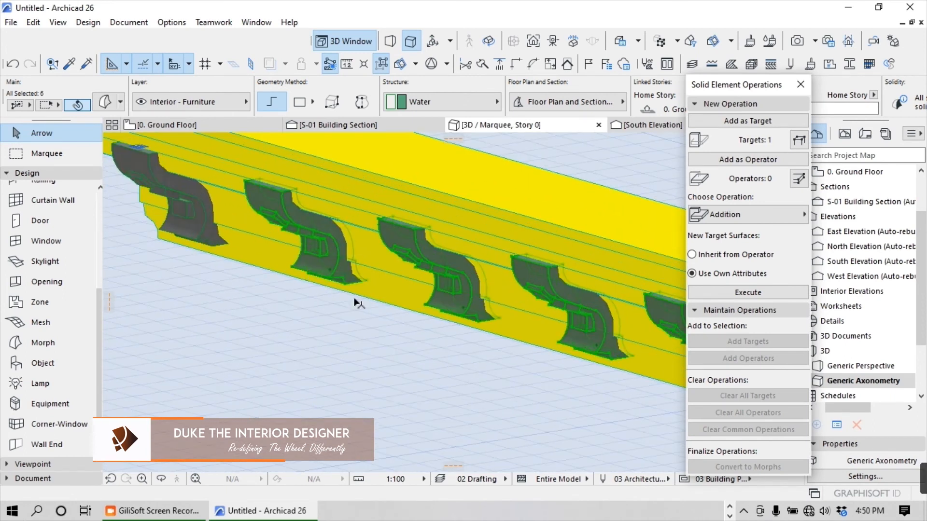
pyautogui.scroll(-3, 353, 302)
pyautogui.scroll(4, 189, 263)
pyautogui.keyDown('shift'); pyautogui.click(259, 260); pyautogui.keyUp('shift')
pyautogui.scroll(-5, 260, 261)
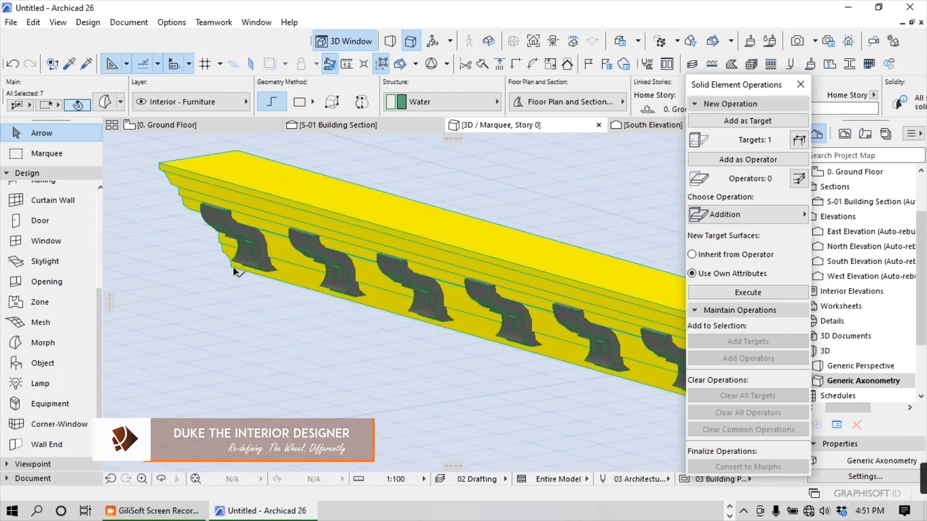
pyautogui.click(749, 161)
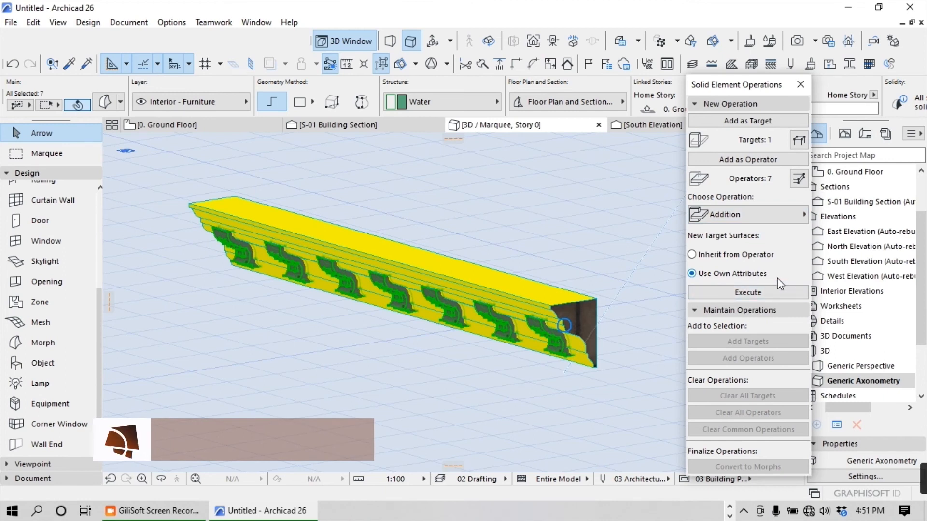
# - Execute the Addition of the brackets to the cornice and convert the result to a morph
pyautogui.click(748, 293)
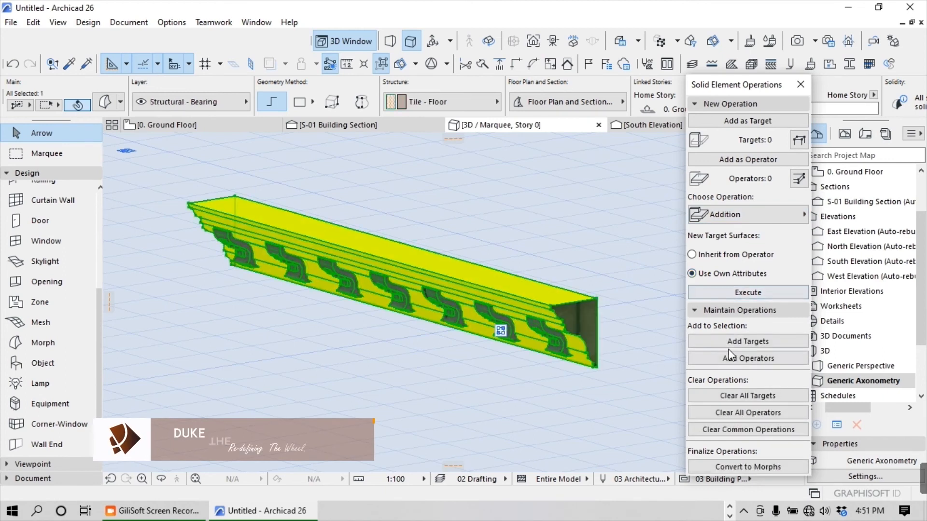
pyautogui.click(742, 468)
pyautogui.click(542, 203)
# - On the Ground Floor plan, move the merged cornice away from the bracket copies to the other side of the S-01 section line
pyautogui.click(186, 125)
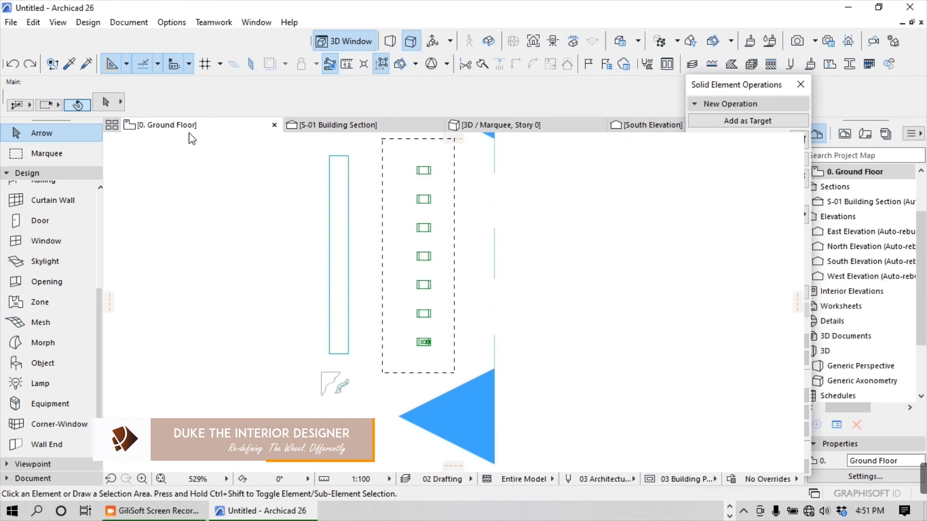
pyautogui.scroll(-3, 227, 279)
pyautogui.scroll(4, 346, 289)
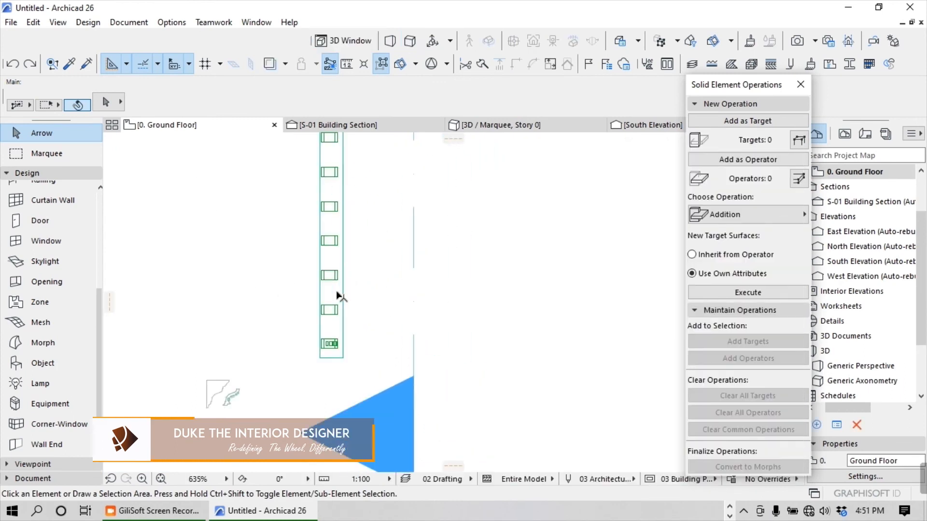
pyautogui.click(340, 292)
pyautogui.hotkey('ctrl', 'd')
pyautogui.click(320, 309)
pyautogui.click(472, 311)
pyautogui.click(448, 298)
pyautogui.scroll(-4, 430, 288)
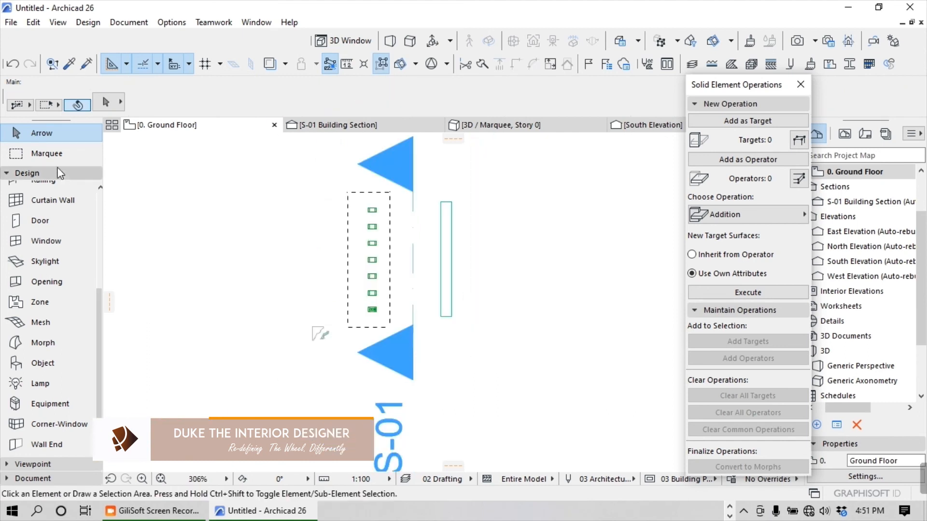
# - Enclose the moved cornice in a rectangular marquee on the plan and show that area in 3D
pyautogui.click(49, 154)
pyautogui.click(431, 190)
pyautogui.click(473, 330)
pyautogui.rightClick(473, 261)
pyautogui.click(547, 170)
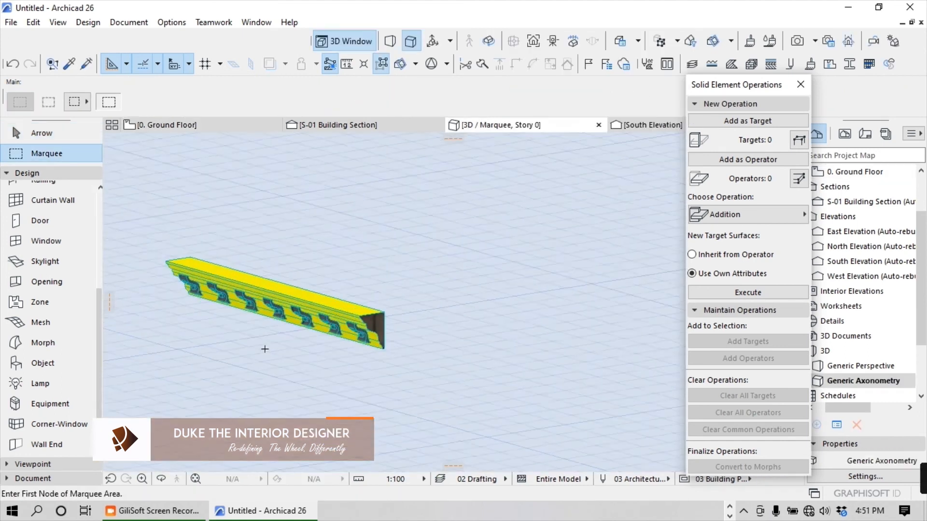
pyautogui.scroll(5, 477, 252)
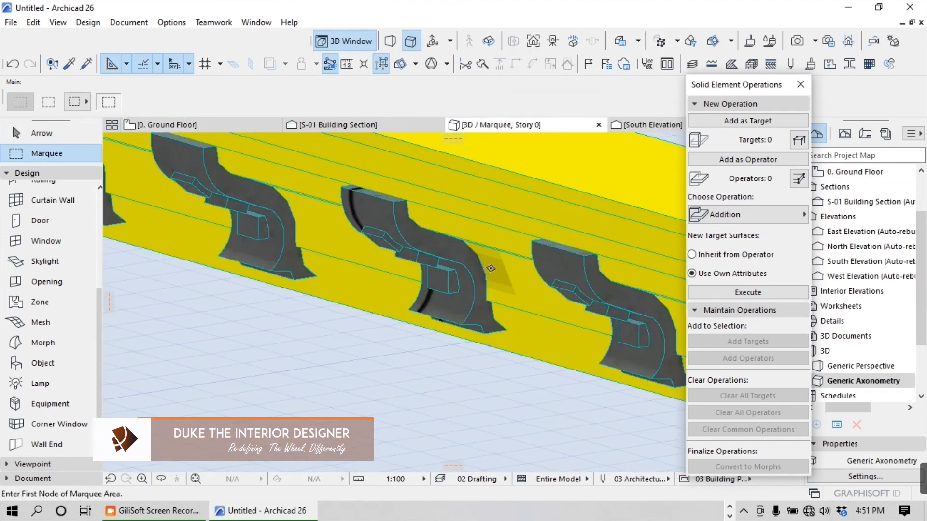
pyautogui.scroll(-8, 505, 298)
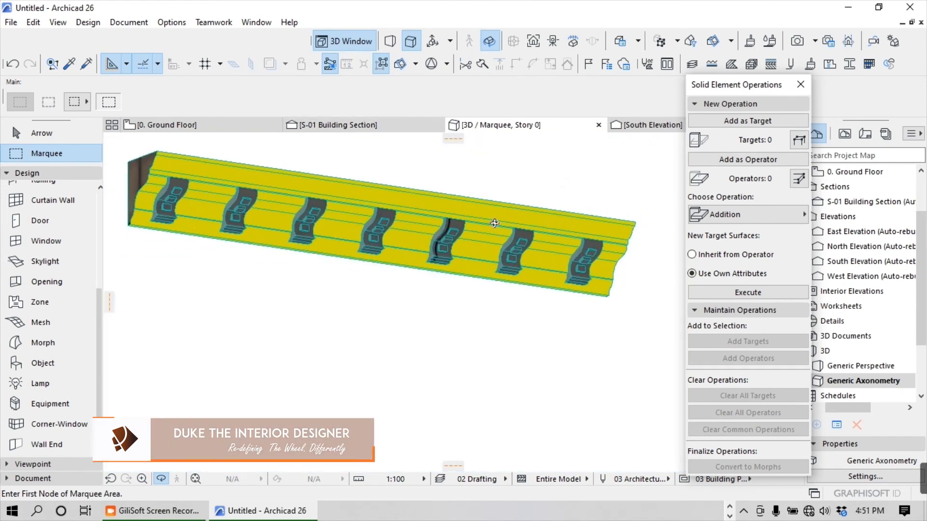
pyautogui.keyDown('shift'); pyautogui.moveTo(386, 270); pyautogui.dragTo(500, 309, button='middle'); pyautogui.keyUp('shift')
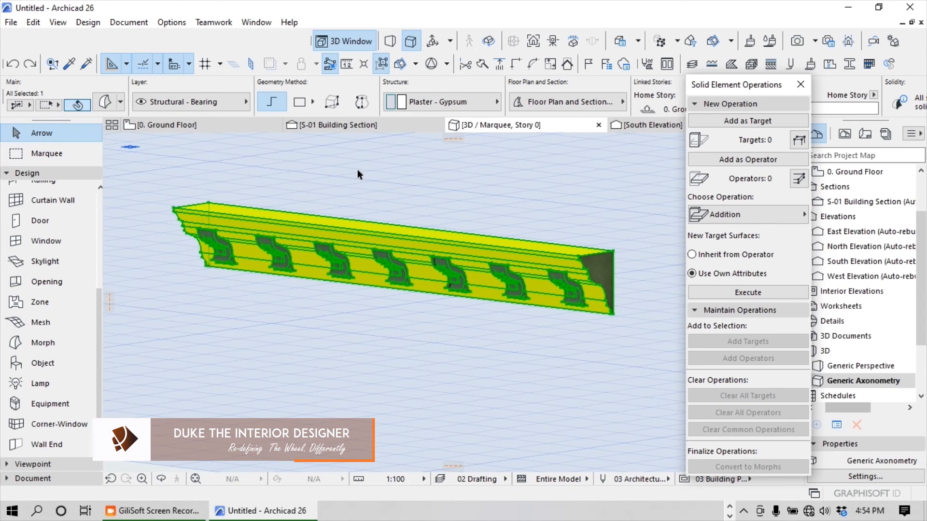
# - Override the cornice morph's surface with Paint - Cadmium Yellow, applying the change to custom faces and edges too
pyautogui.click(105, 102)
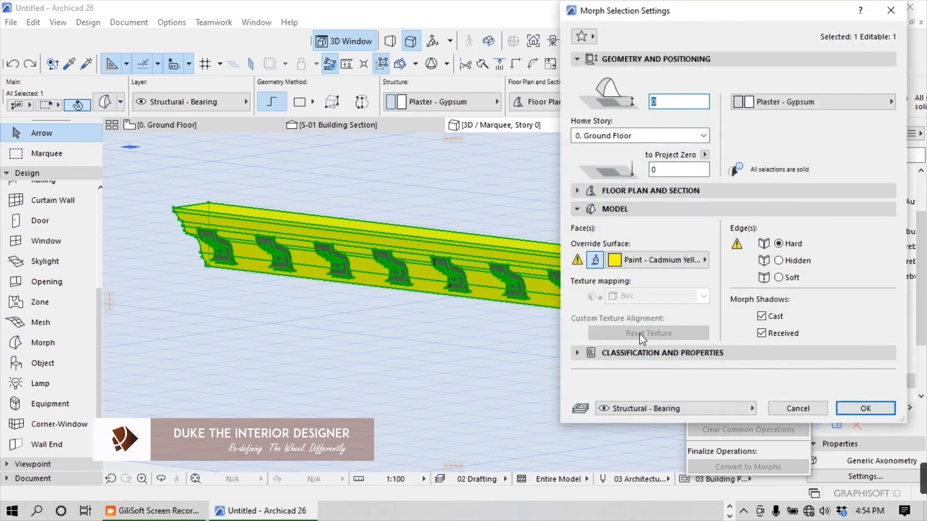
pyautogui.click(596, 262)
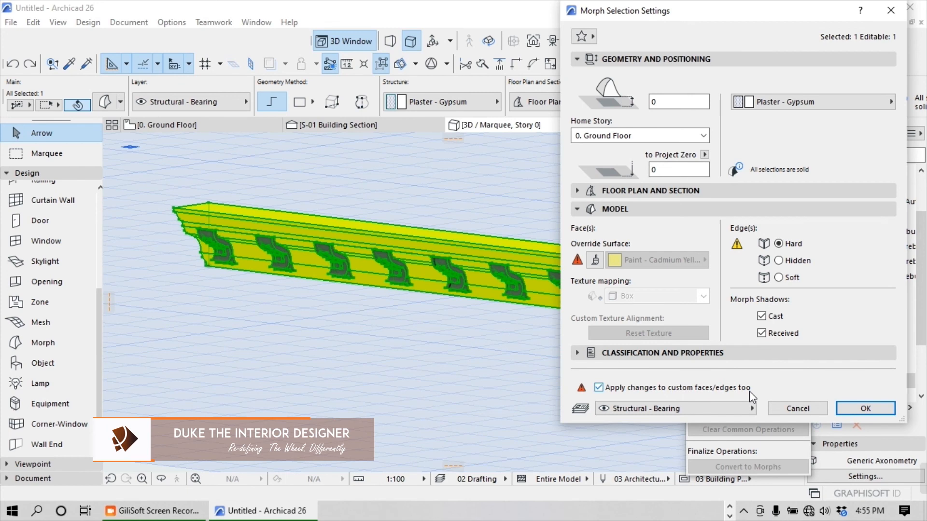
pyautogui.click(596, 261)
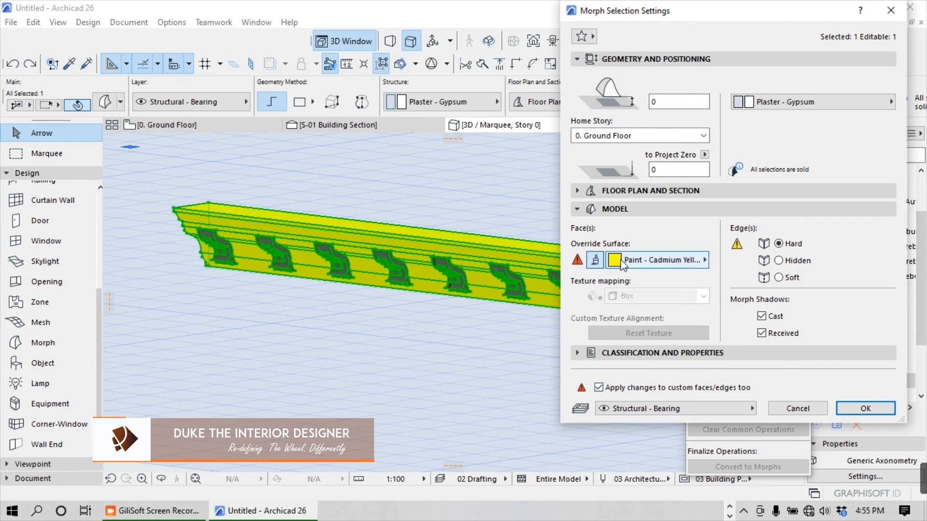
pyautogui.click(621, 260)
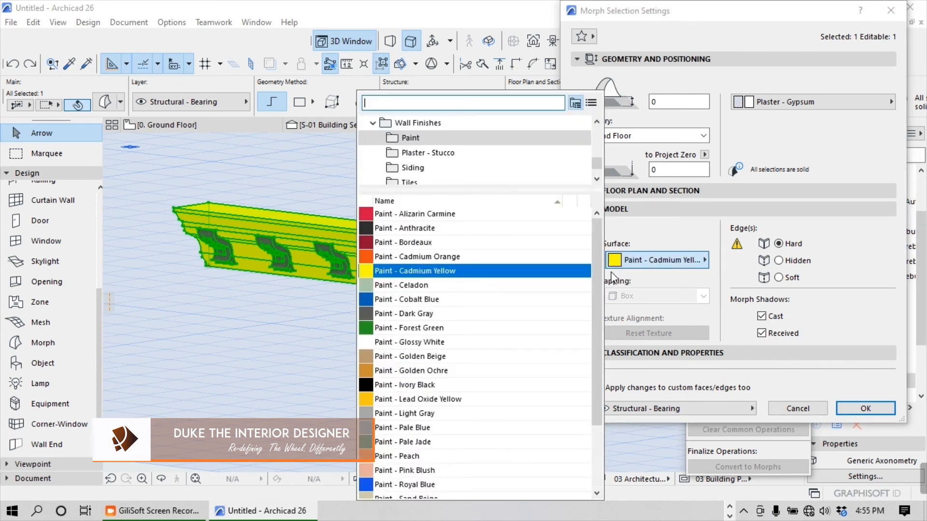
pyautogui.click(409, 273)
pyautogui.click(850, 410)
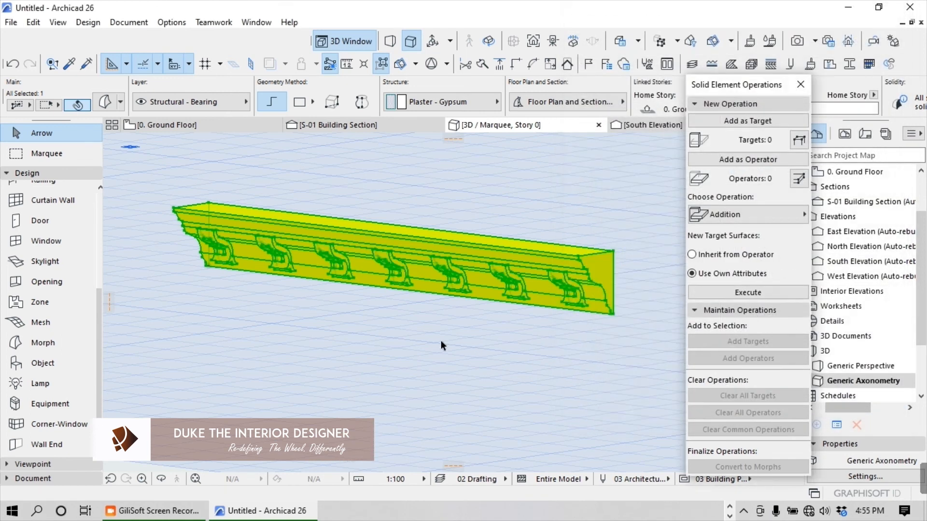
pyautogui.click(440, 340)
# - Switch the 3D view to perspective, frame the cornice close up from one end, and render it
pyautogui.scroll(2, 444, 284)
pyautogui.scroll(-3, 451, 287)
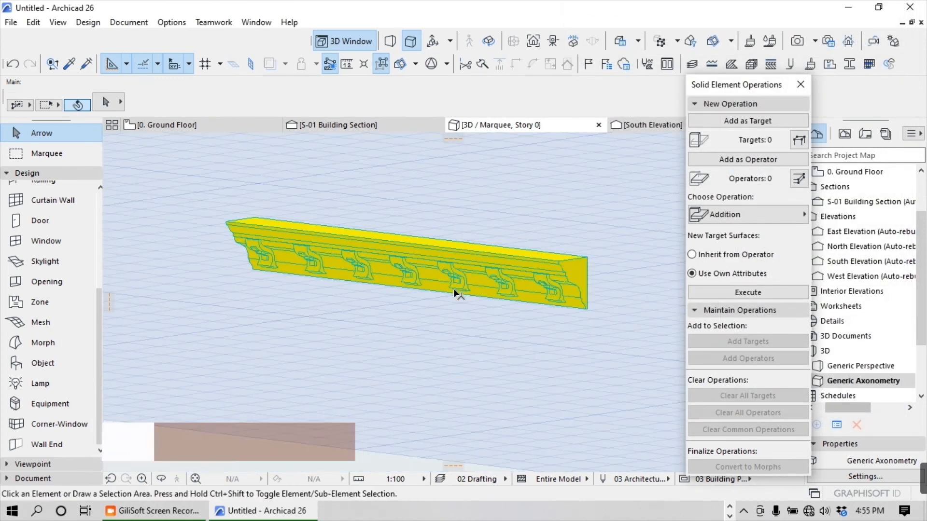
pyautogui.keyDown('shift'); pyautogui.moveTo(454, 280); pyautogui.dragTo(410, 269, button='middle'); pyautogui.keyUp('shift')
pyautogui.click(390, 41)
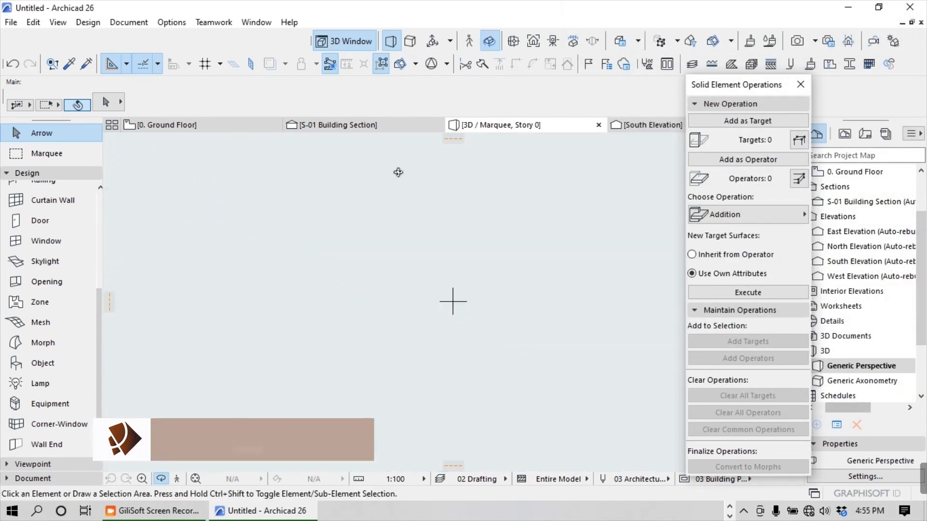
pyautogui.keyDown('shift'); pyautogui.moveTo(397, 172); pyautogui.dragTo(456, 319, button='middle'); pyautogui.keyUp('shift')
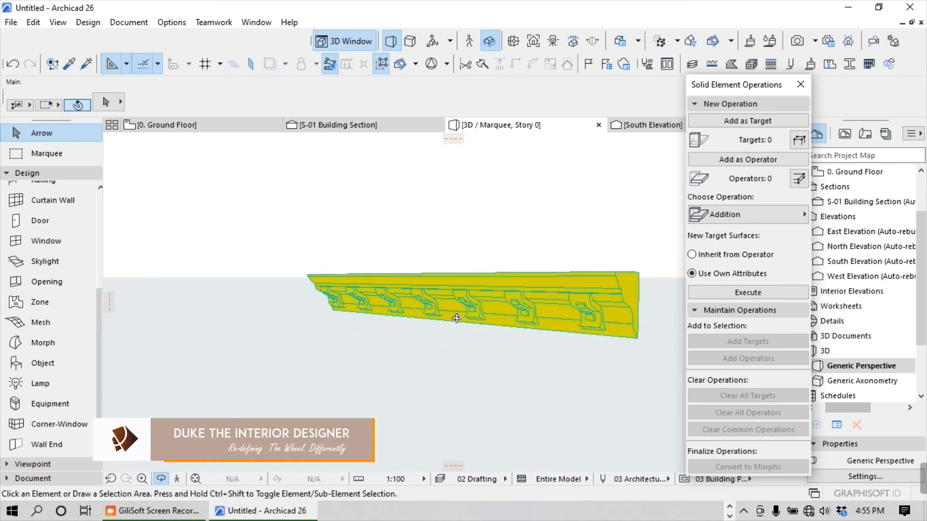
pyautogui.scroll(1, 653, 292)
pyautogui.scroll(-1, 653, 292)
pyautogui.scroll(1, 640, 299)
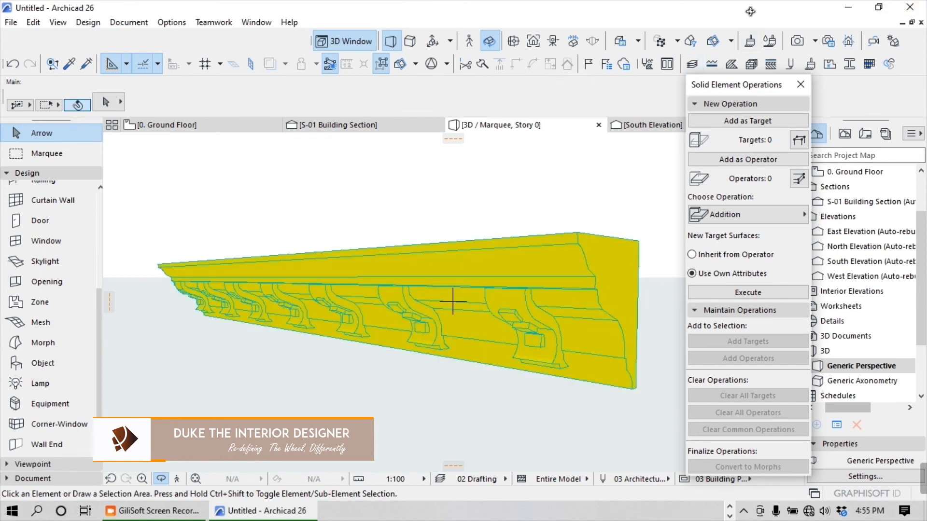
pyautogui.click(797, 41)
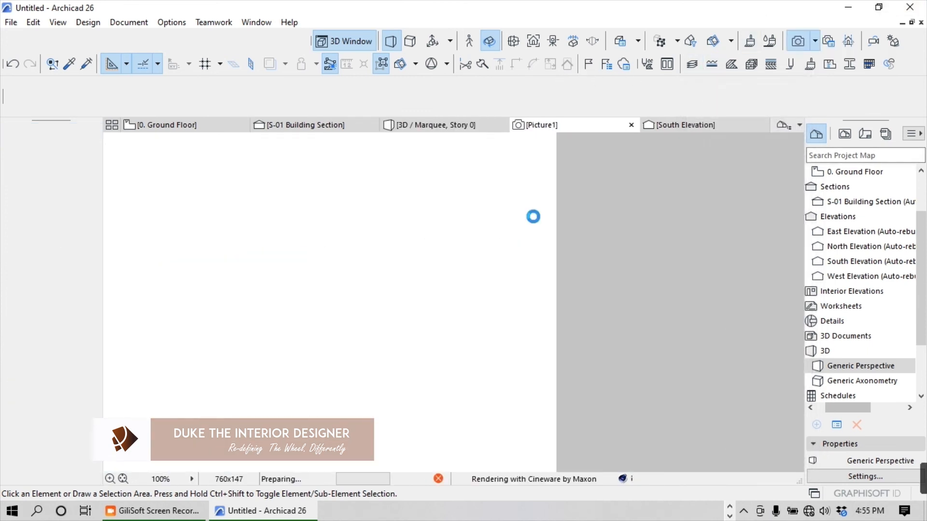